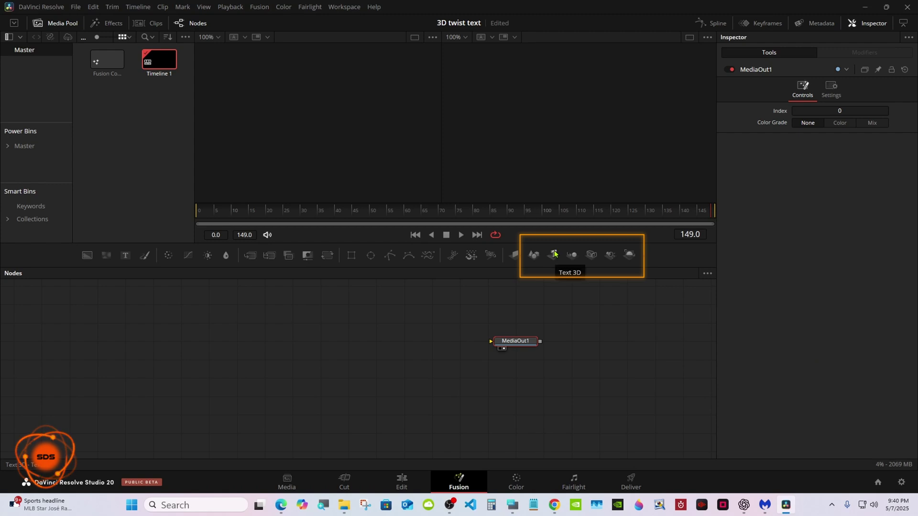
# Step: Add a Text 3D node, followed by Merge 3D, Camera 3D and Renderer 3D nodes connected to it
pyautogui.moveTo(554, 254); pyautogui.dragTo(284, 346)
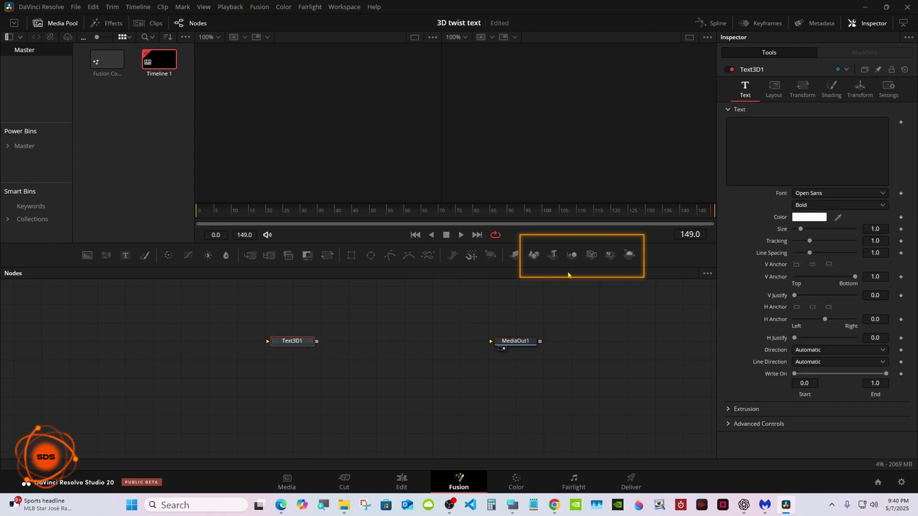
pyautogui.click(572, 255)
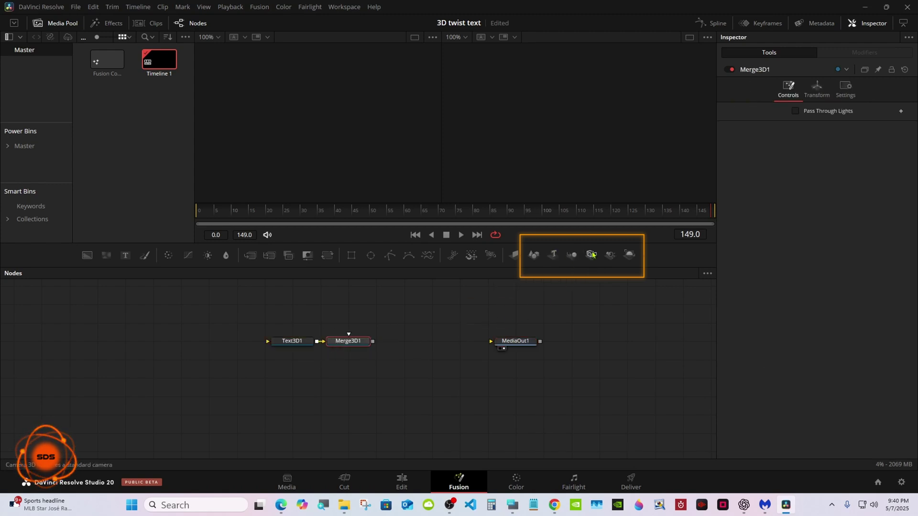
pyautogui.click(592, 254)
pyautogui.click(629, 256)
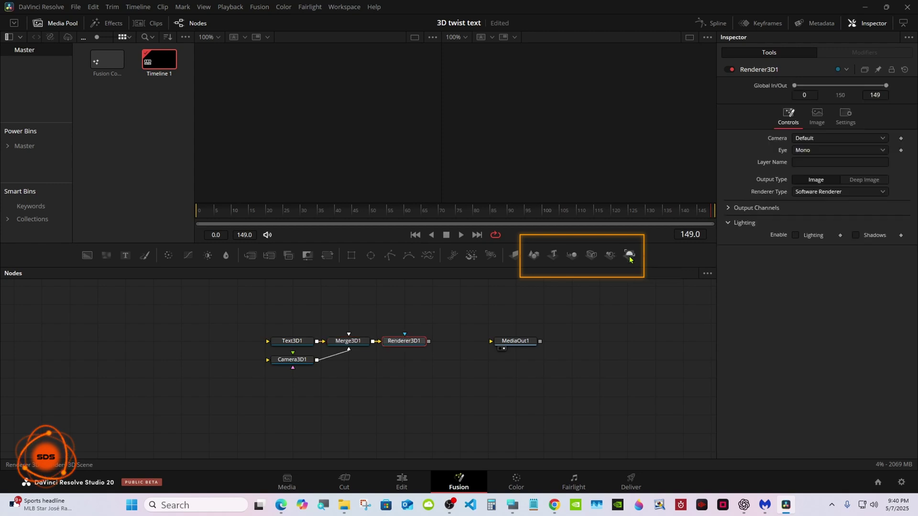
# Step: Connect Renderer3D1 to MediaOut1, and space out Merge3D1 and Camera3D1 closer to the renderer
pyautogui.moveTo(428, 341); pyautogui.dragTo(515, 340)
pyautogui.moveTo(353, 342); pyautogui.dragTo(437, 344)
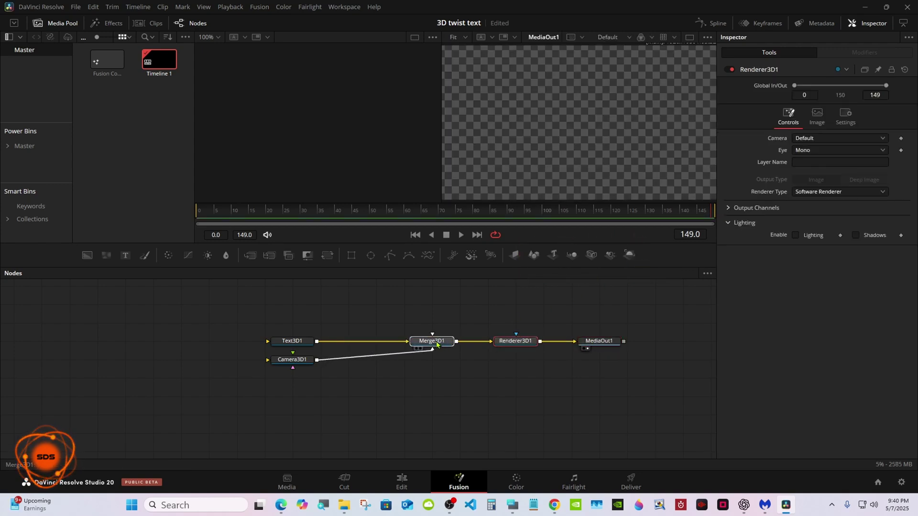
pyautogui.moveTo(292, 359); pyautogui.dragTo(404, 359)
# Step: Enter DAVINCI as the text of Text3D1 using the On-Screen Keyboard
pyautogui.click(513, 506)
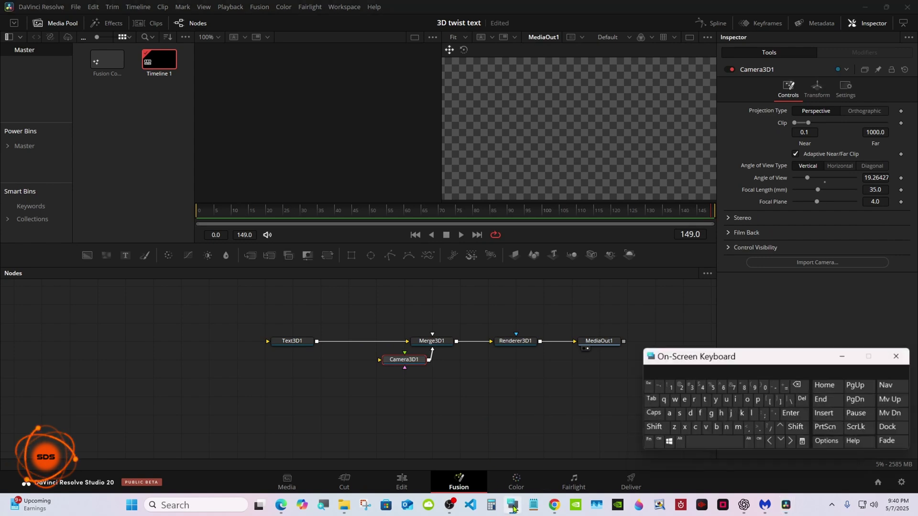
pyautogui.moveTo(681, 356); pyautogui.dragTo(635, 354)
pyautogui.click(303, 342)
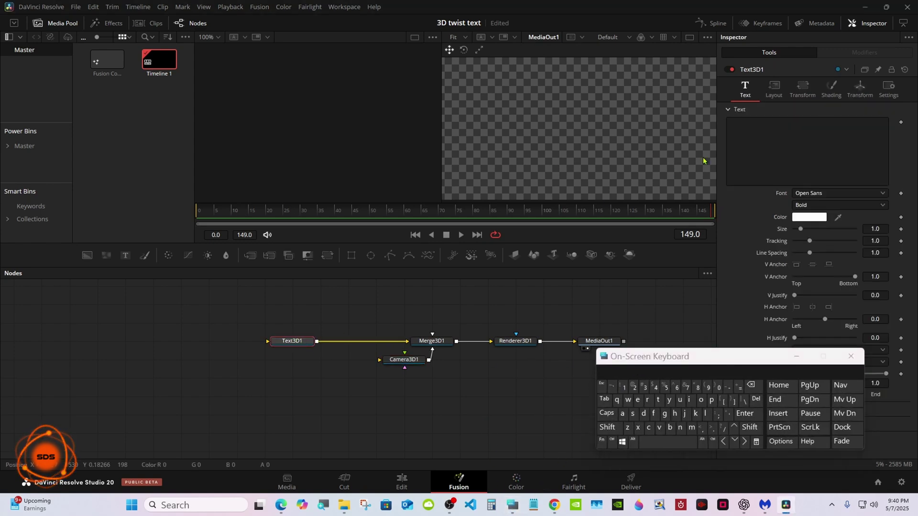
pyautogui.click(736, 153)
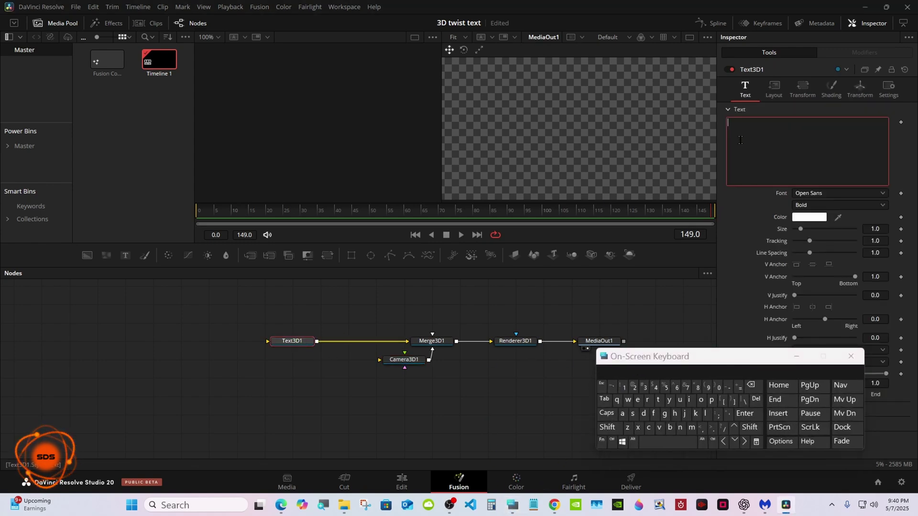
pyautogui.click(606, 413)
pyautogui.click(643, 413)
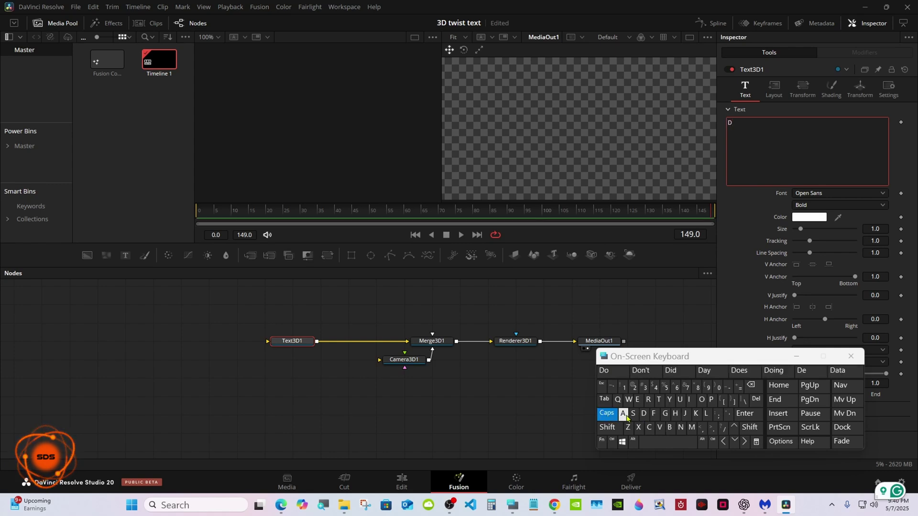
pyautogui.click(623, 414)
pyautogui.click(660, 427)
pyautogui.click(689, 399)
pyautogui.click(680, 427)
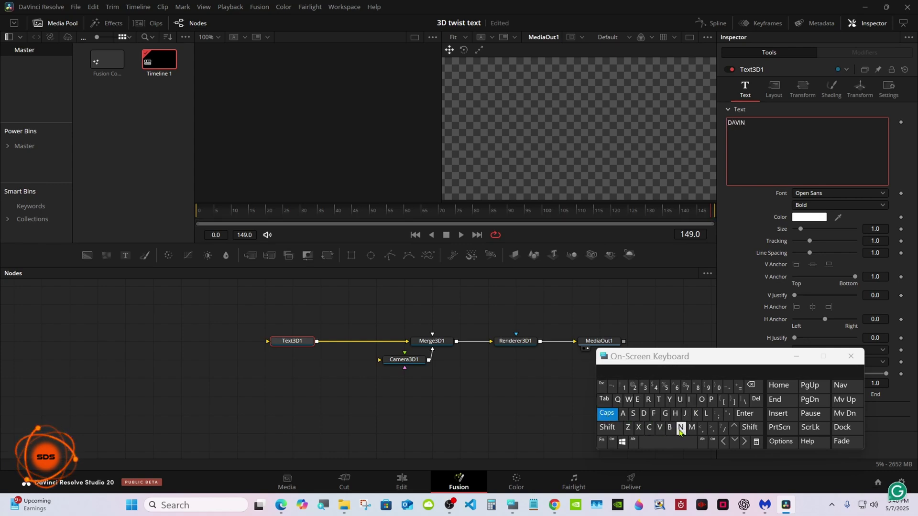
pyautogui.click(649, 428)
pyautogui.click(689, 399)
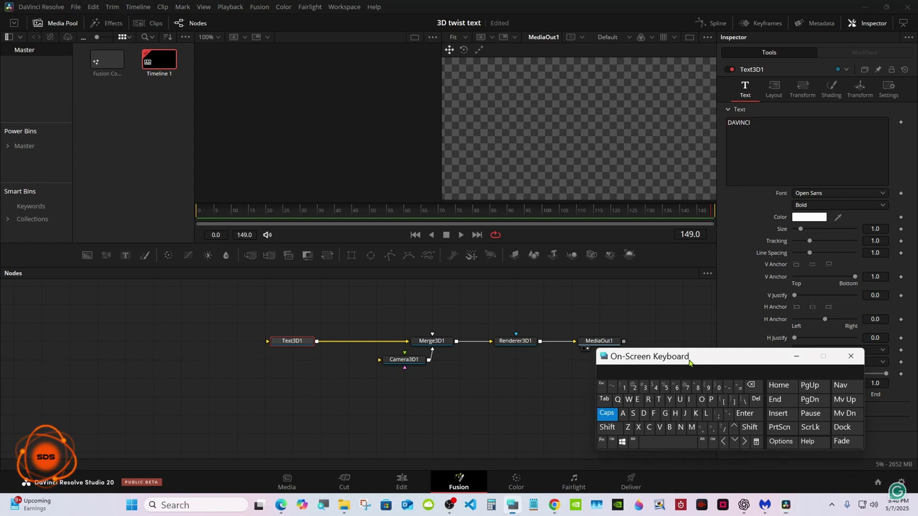
pyautogui.moveTo(690, 363); pyautogui.dragTo(530, 413)
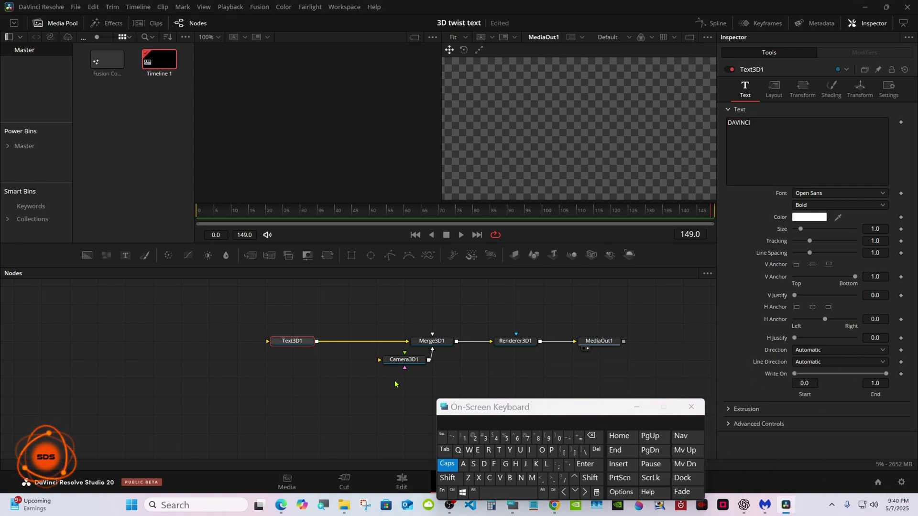
# Step: Enable Use Target for Camera3D1 and set its Z translation to about 19.27
pyautogui.click(395, 363)
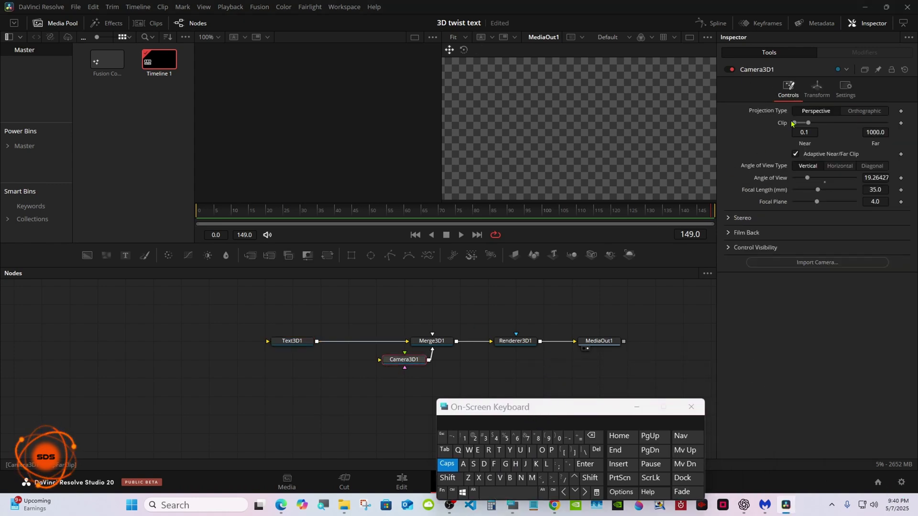
pyautogui.click(816, 91)
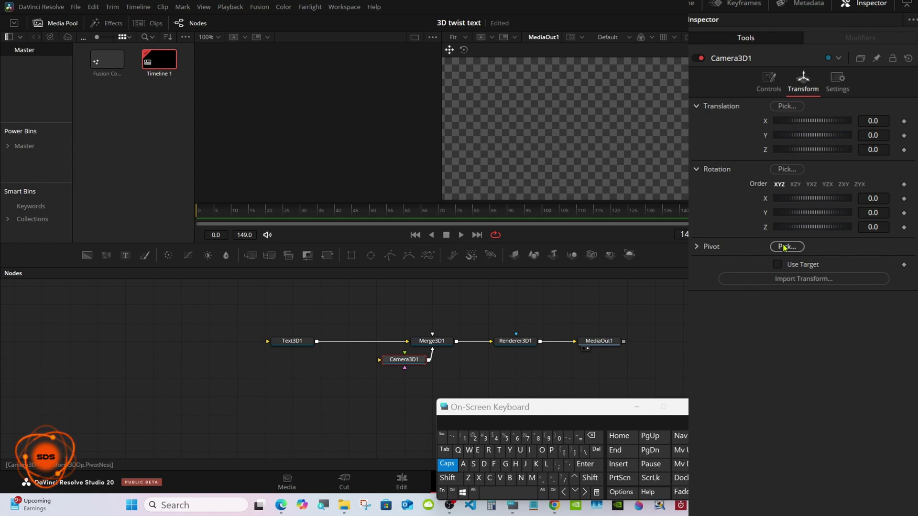
pyautogui.click(778, 265)
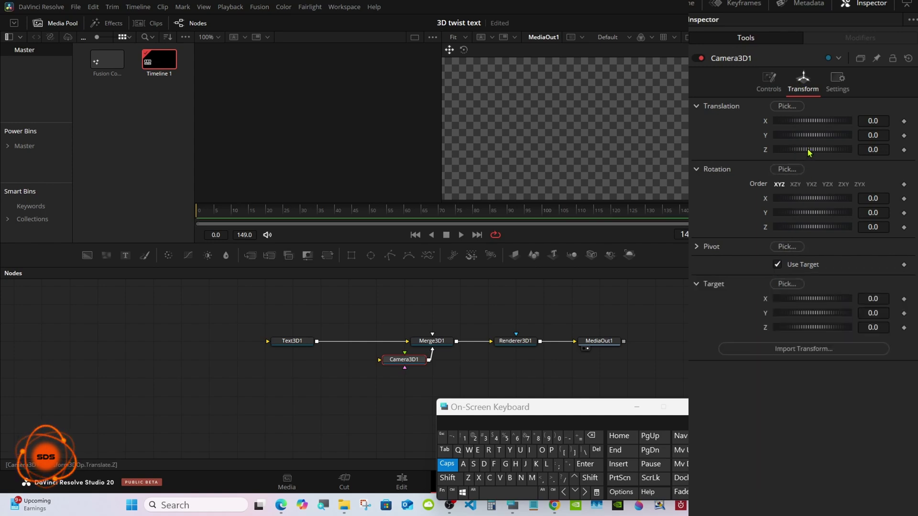
pyautogui.moveTo(808, 152); pyautogui.dragTo(877, 139)
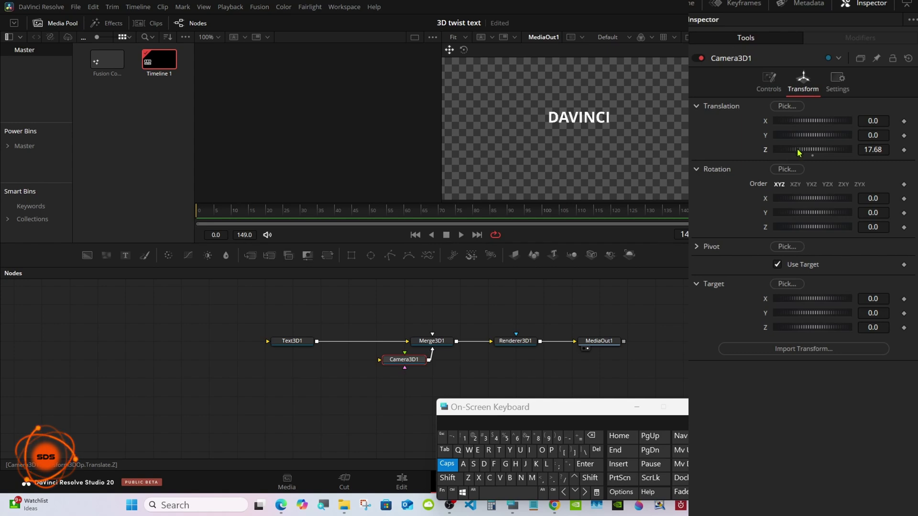
pyautogui.moveTo(797, 152); pyautogui.dragTo(806, 154)
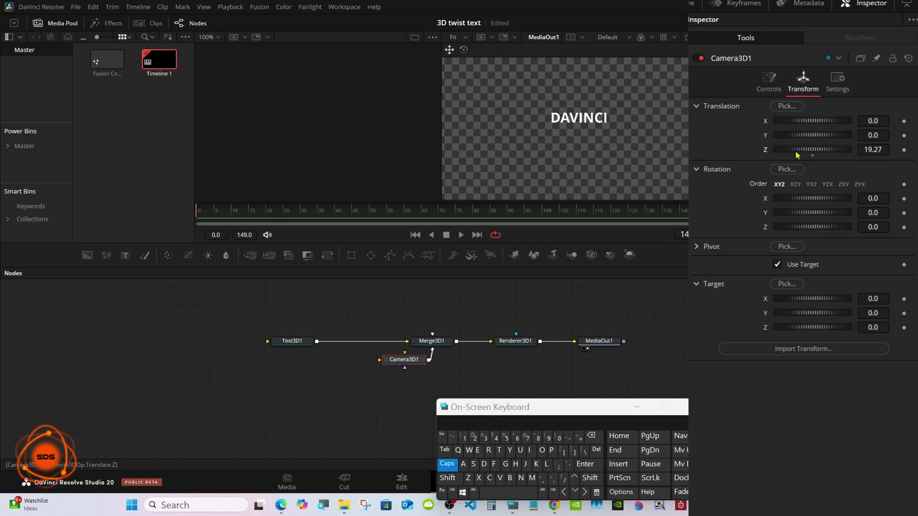
# Step: Set the vertical anchor of Text3D1 to center
pyautogui.click(306, 341)
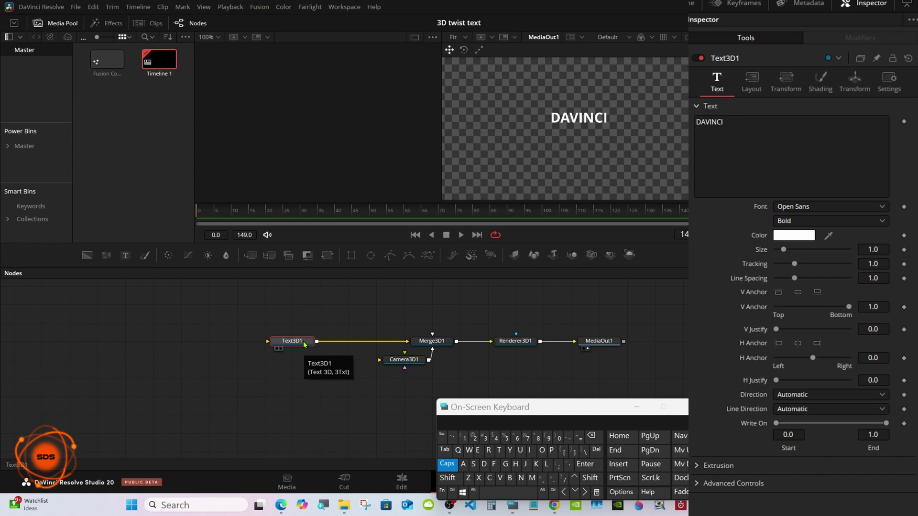
pyautogui.click(798, 293)
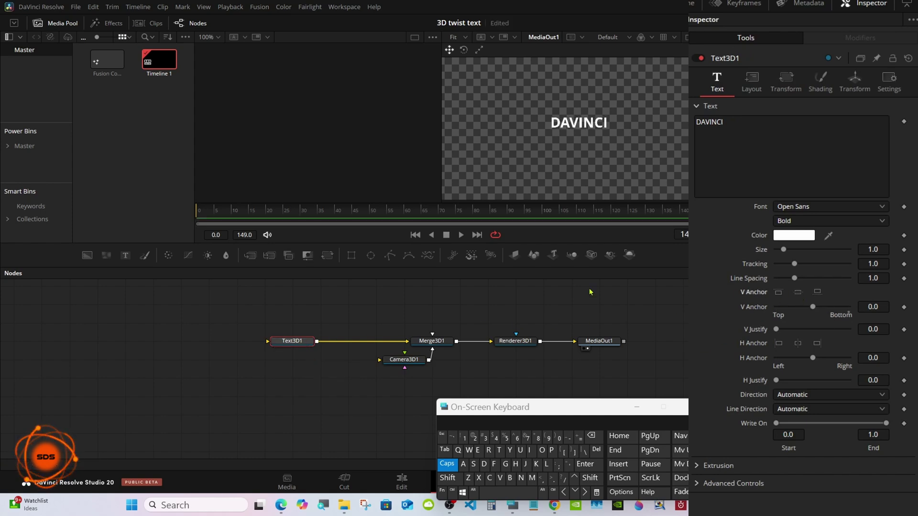
pyautogui.moveTo(473, 408); pyautogui.dragTo(540, 377)
# Step: Add an unconnected 2D text node above Text3D1 and show it in the empty viewer
pyautogui.click(216, 304)
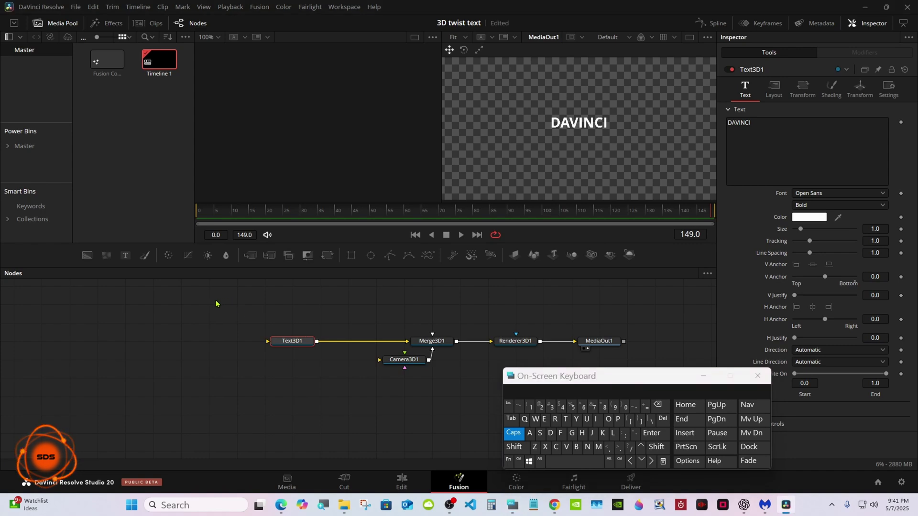
pyautogui.moveTo(126, 255); pyautogui.dragTo(173, 309)
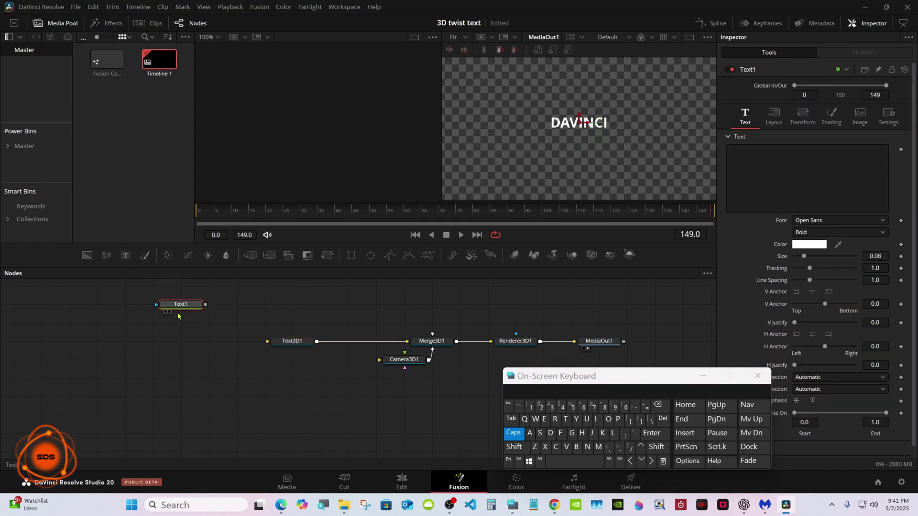
pyautogui.click(165, 313)
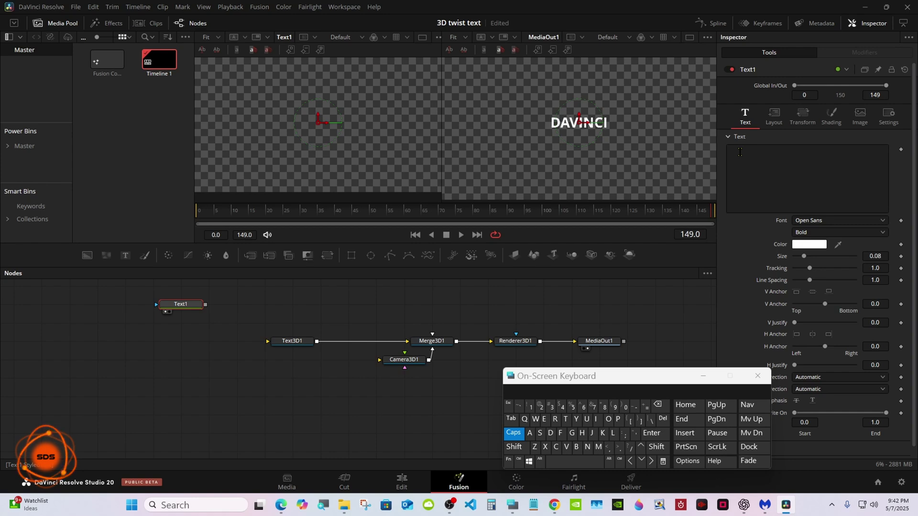
# Step: Enter DAVINCI as the text of Text1
pyautogui.click(740, 152)
pyautogui.click(550, 433)
pyautogui.click(530, 433)
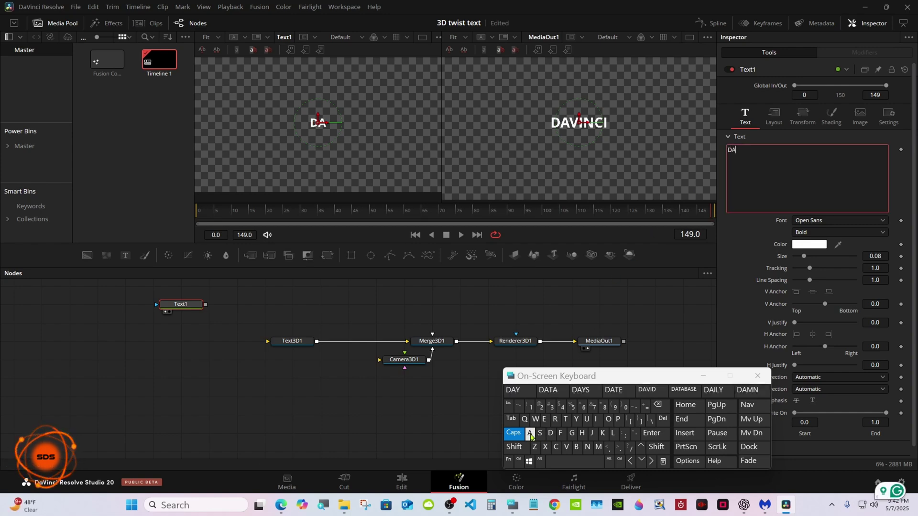
pyautogui.click(567, 447)
pyautogui.click(595, 420)
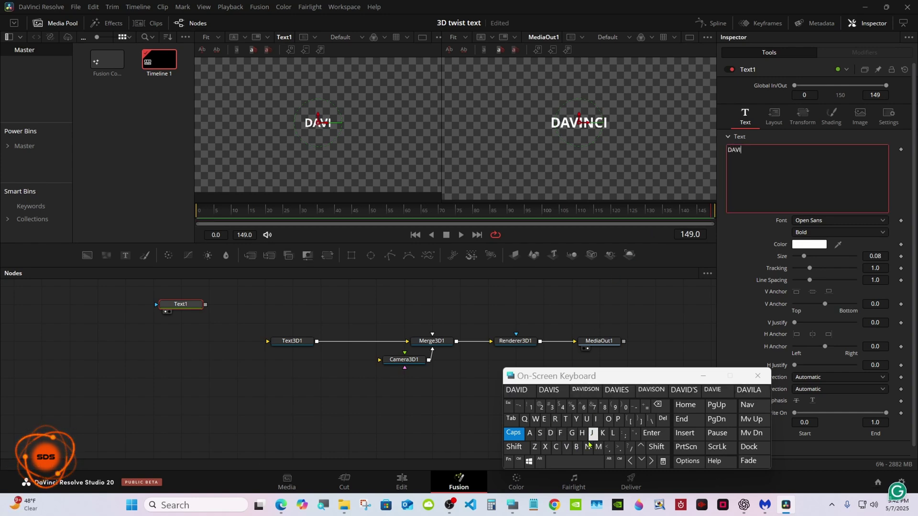
pyautogui.click(587, 447)
pyautogui.click(556, 448)
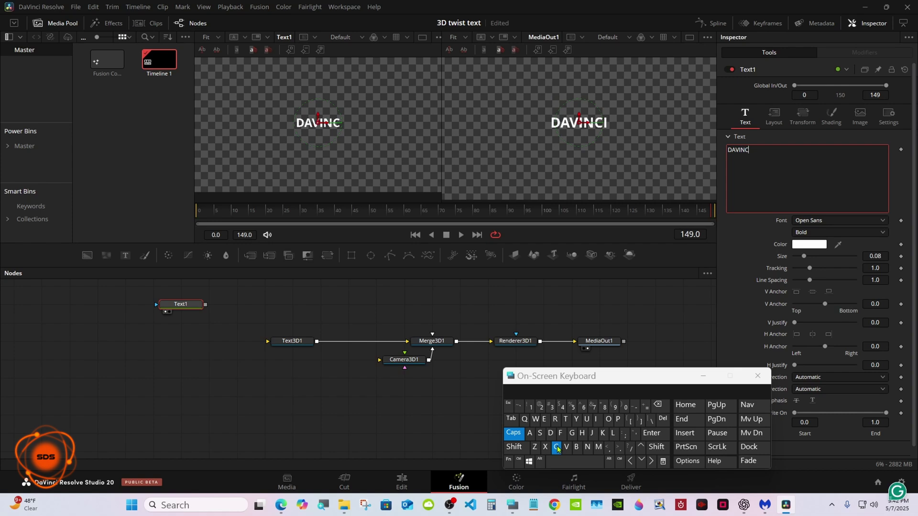
pyautogui.click(595, 427)
# Step: Increase the text size of Text1 to about 0.2362 and turn off capital-letter entry
pyautogui.moveTo(804, 256); pyautogui.dragTo(824, 259)
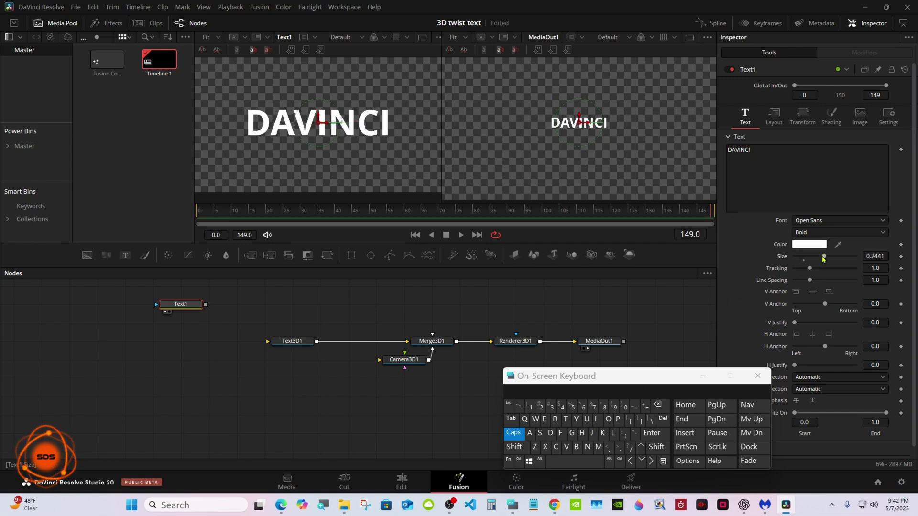
pyautogui.moveTo(824, 259); pyautogui.dragTo(823, 259)
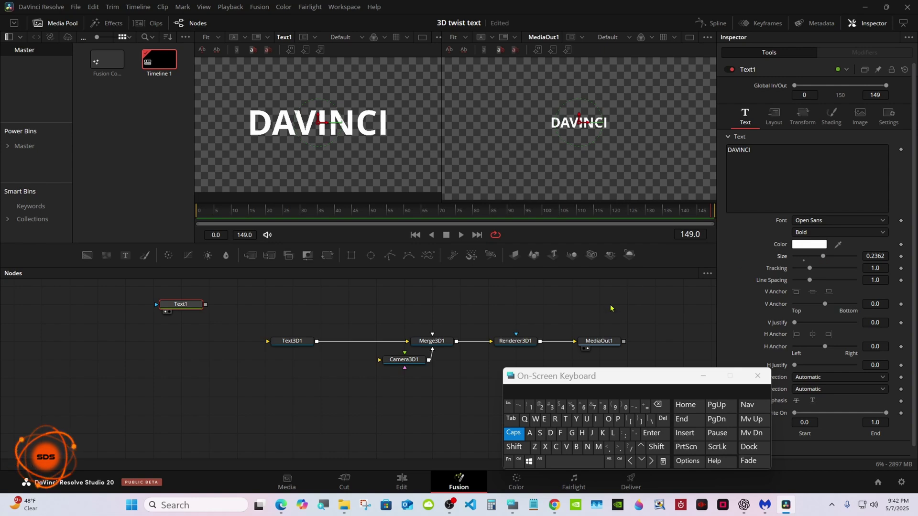
pyautogui.click(519, 436)
pyautogui.moveTo(597, 376); pyautogui.dragTo(472, 386)
# Step: Change the font of Text3D1 to Teko
pyautogui.click(302, 343)
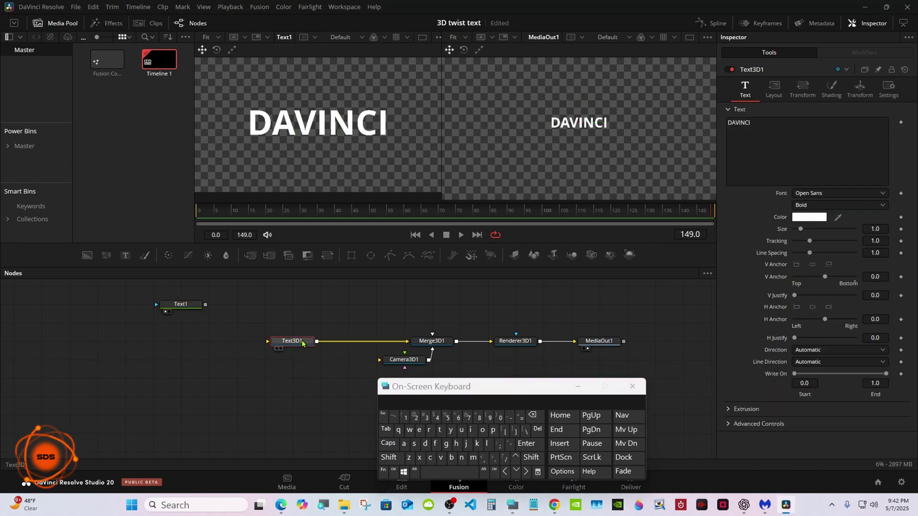
pyautogui.click(820, 193)
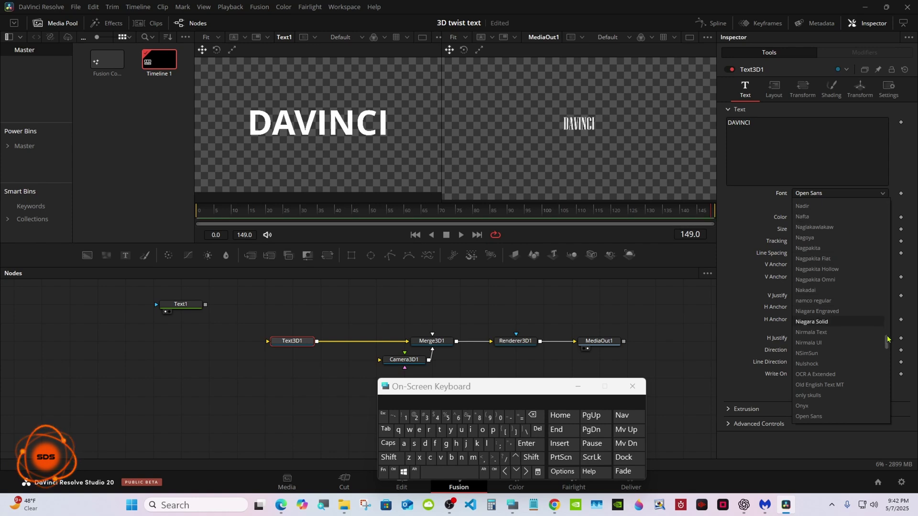
pyautogui.moveTo(887, 339); pyautogui.dragTo(897, 395)
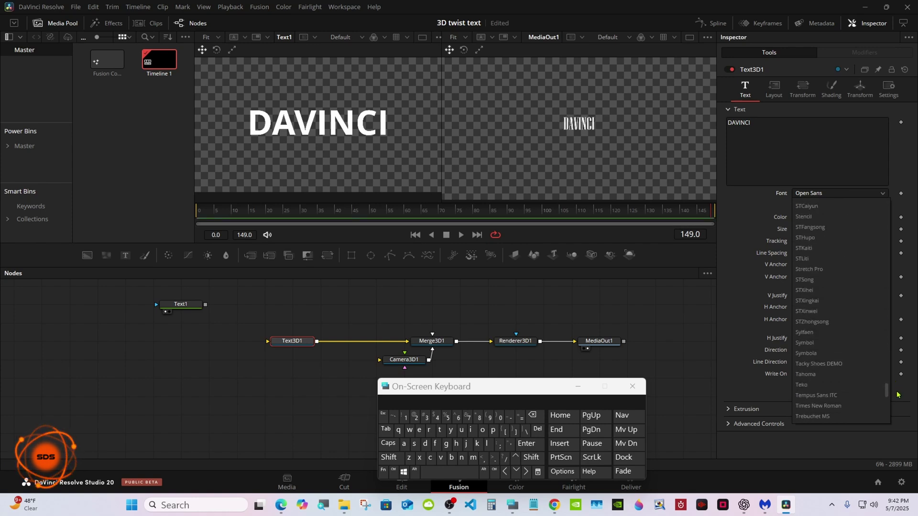
pyautogui.click(813, 385)
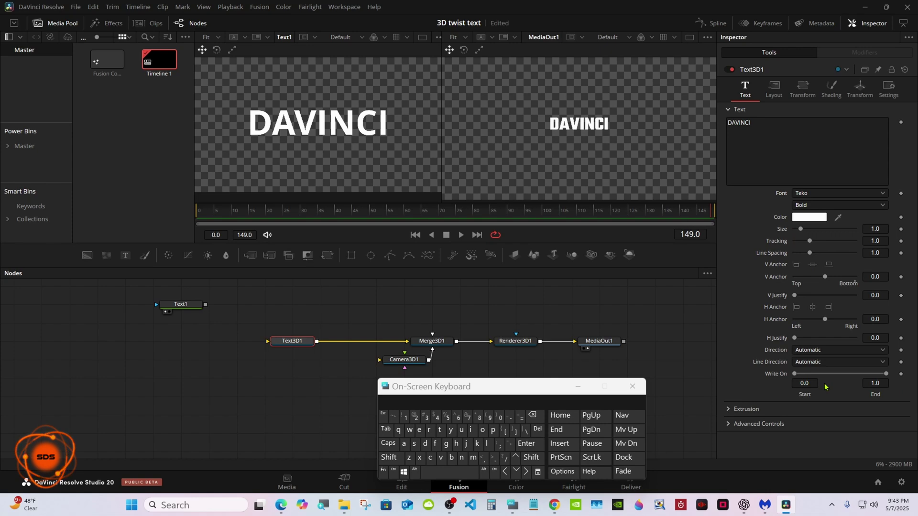
# Step: Examine the modifiers available for the text of Text3D1
pyautogui.moveTo(481, 389); pyautogui.dragTo(654, 376)
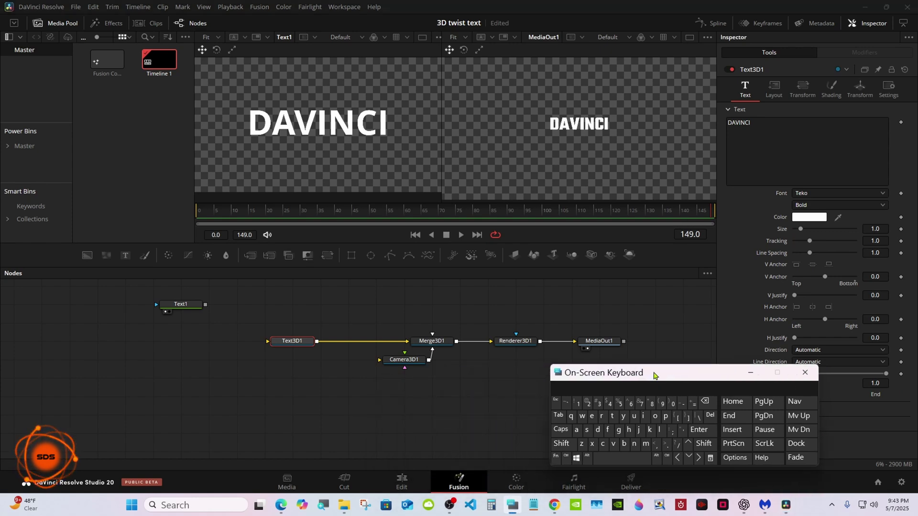
pyautogui.click(287, 341)
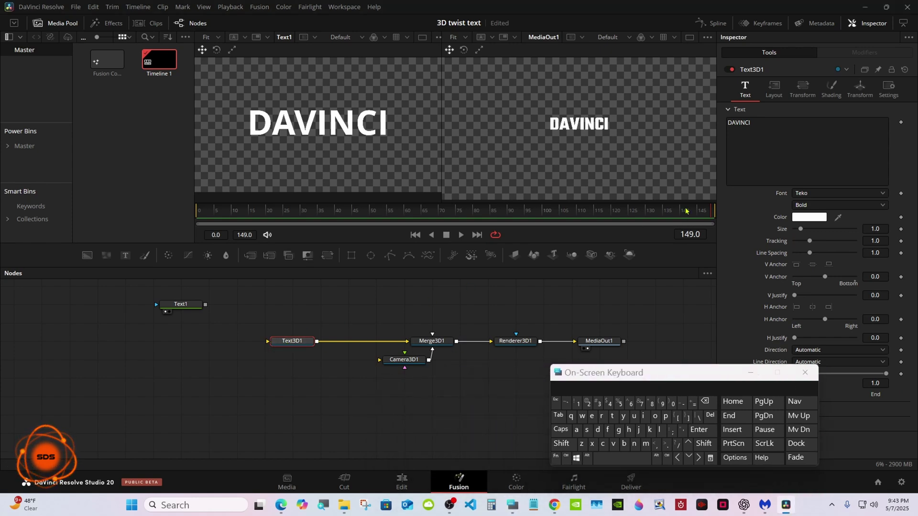
pyautogui.rightClick(771, 154)
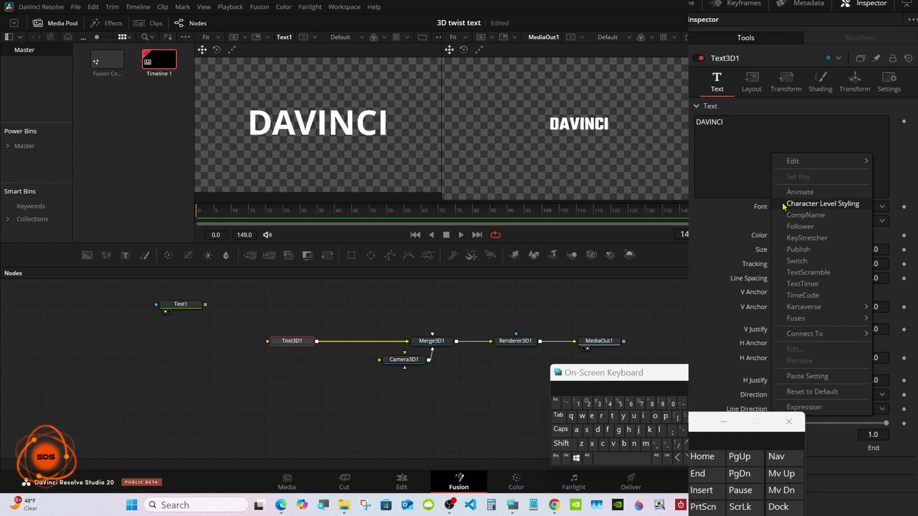
# Step: Add a Character Level Styling modifier to the text of the Text1 node
pyautogui.click(182, 308)
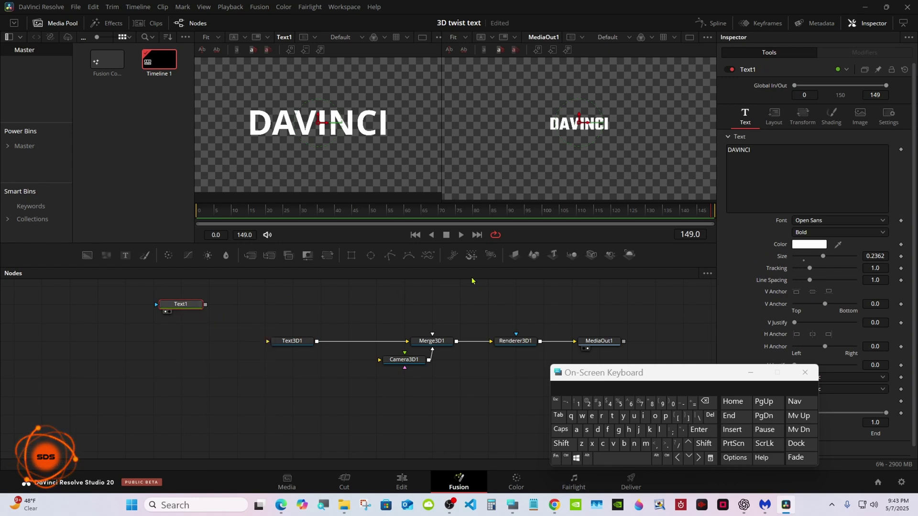
pyautogui.rightClick(817, 181)
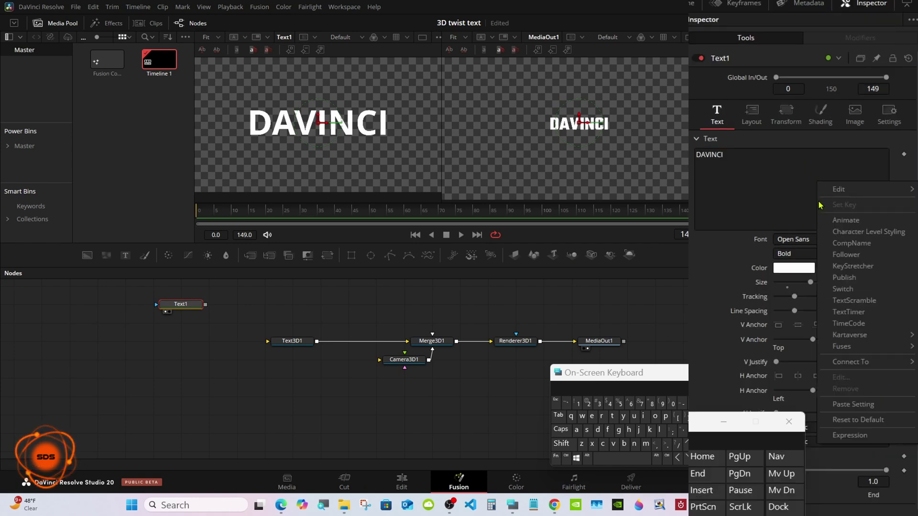
pyautogui.click(842, 233)
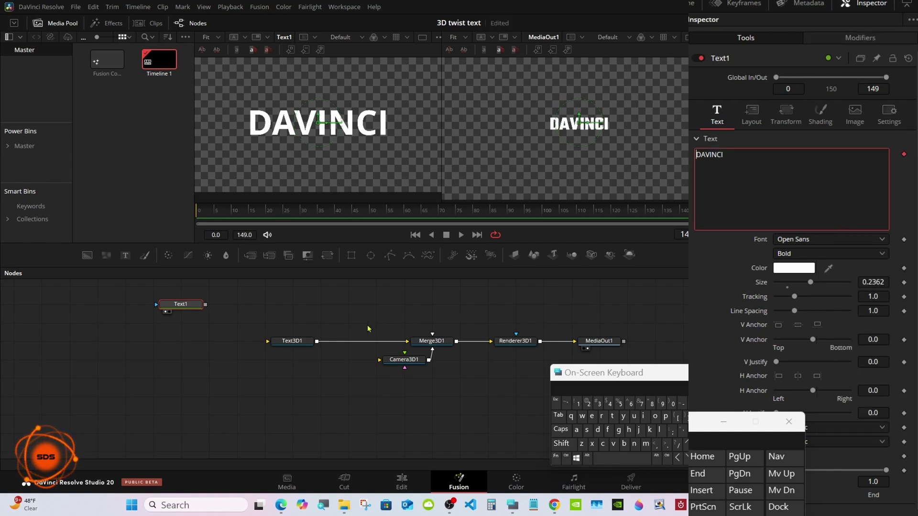
# Step: Connect the text of Text3D1 to the Styled Text output of CharacterLevelStyling1
pyautogui.click(292, 341)
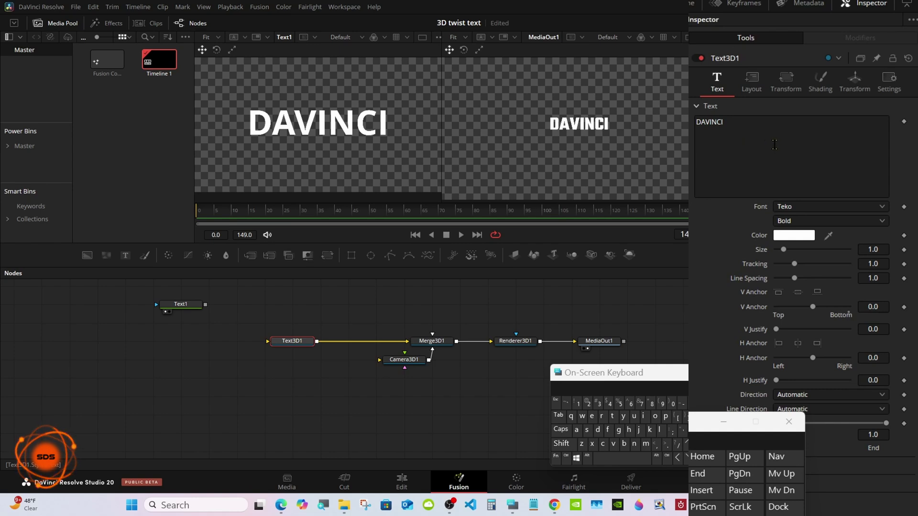
pyautogui.rightClick(775, 147)
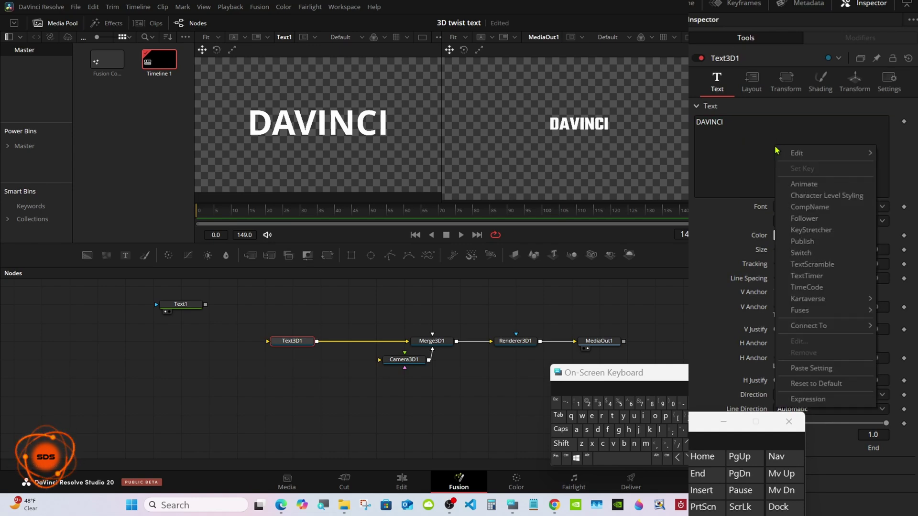
pyautogui.moveTo(807, 330)
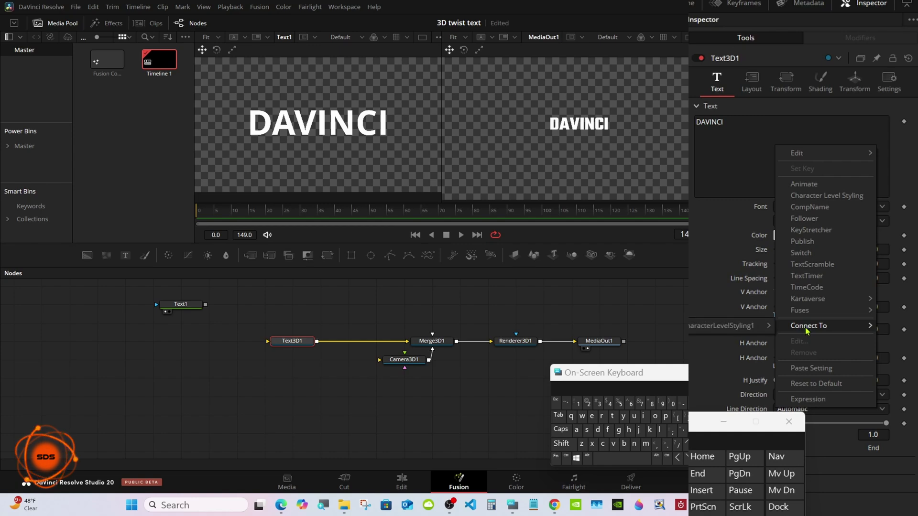
pyautogui.moveTo(735, 329)
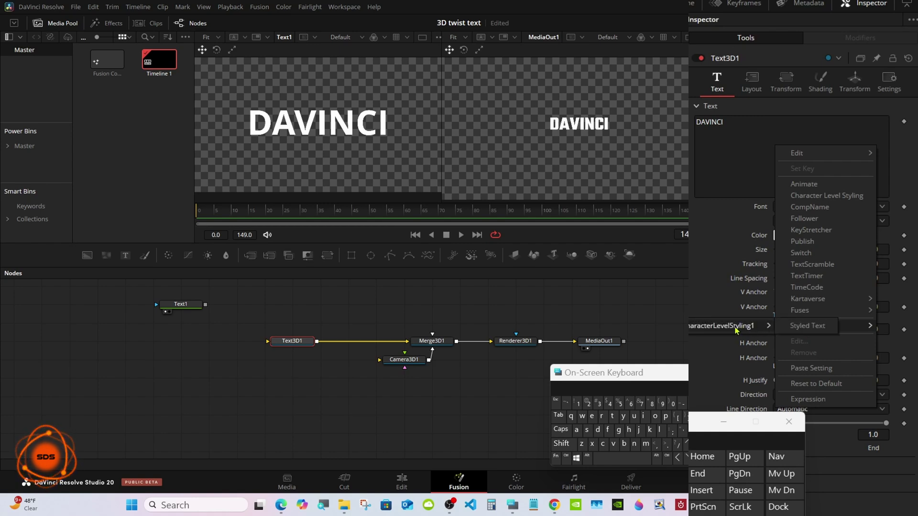
pyautogui.click(807, 330)
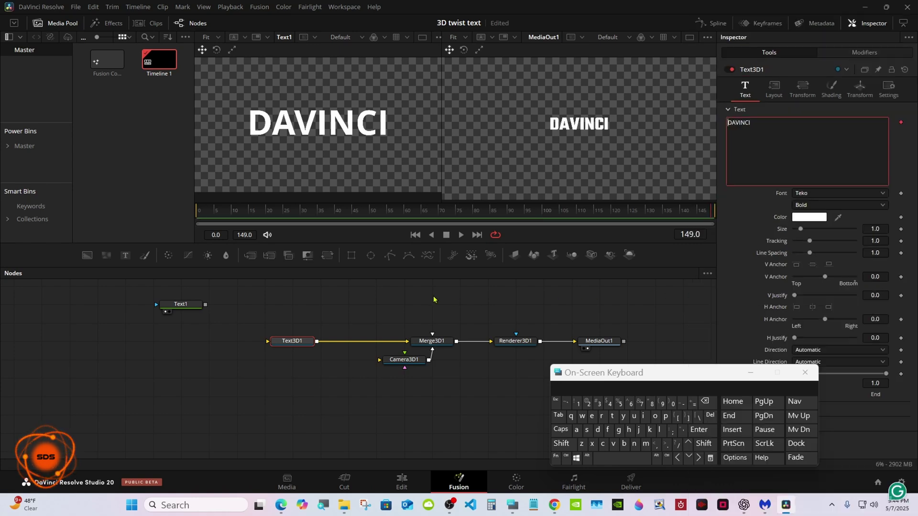
# Step: Using Text1's character styling modifier, color the letter D of DAVINCI blue (#5555ff)
pyautogui.click(194, 307)
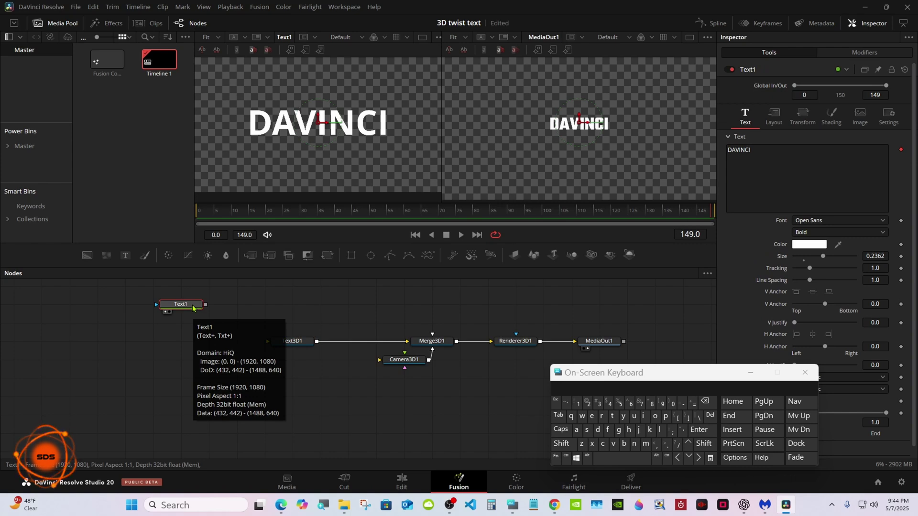
pyautogui.click(865, 52)
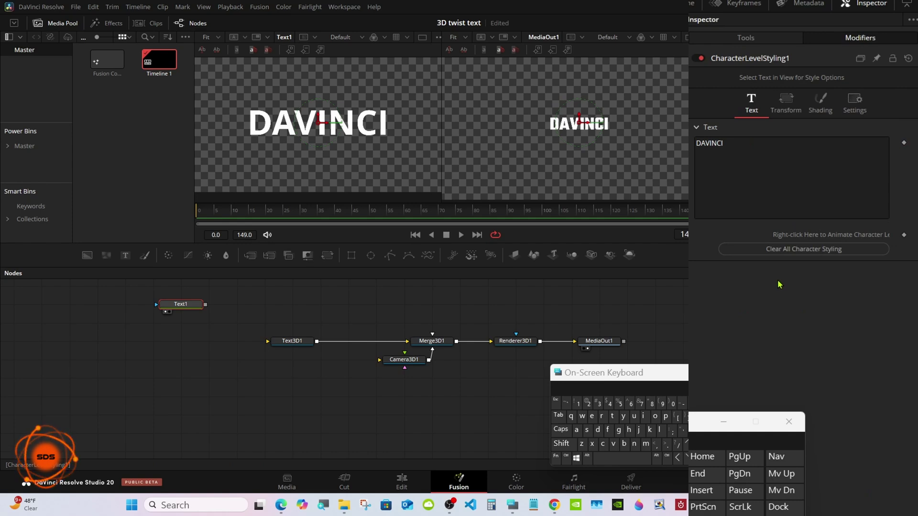
pyautogui.moveTo(235, 85); pyautogui.dragTo(266, 159)
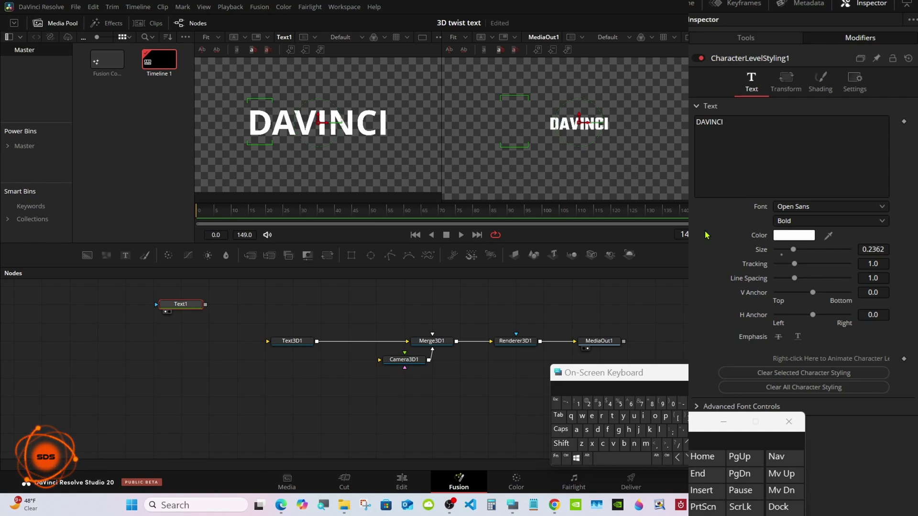
pyautogui.click(794, 235)
pyautogui.click(368, 244)
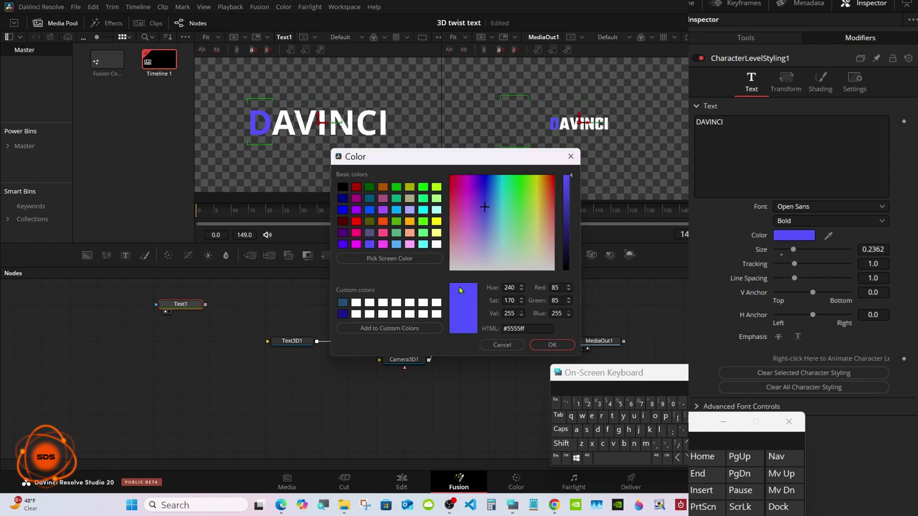
pyautogui.click(552, 344)
# Step: Color the letter A of Text1 orange (#ffaa00) with character-level styling
pyautogui.moveTo(282, 77); pyautogui.dragTo(288, 156)
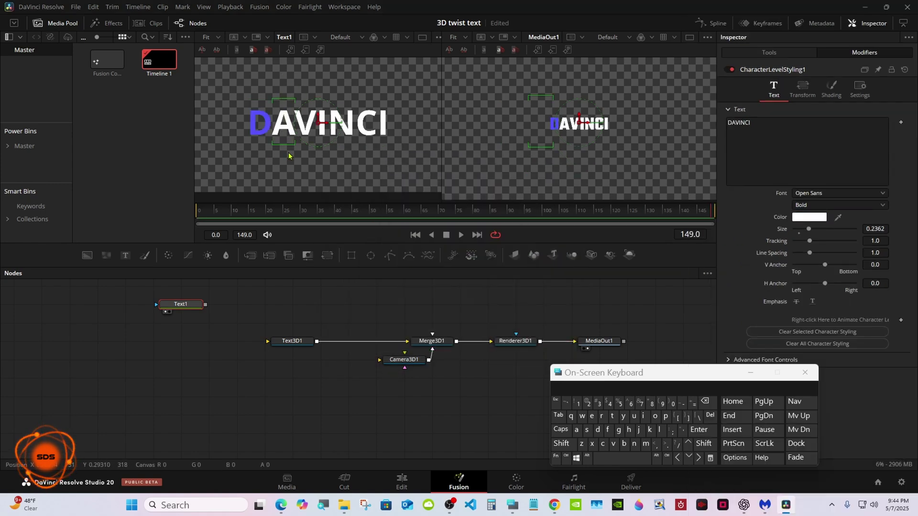
pyautogui.click(818, 218)
pyautogui.click(410, 221)
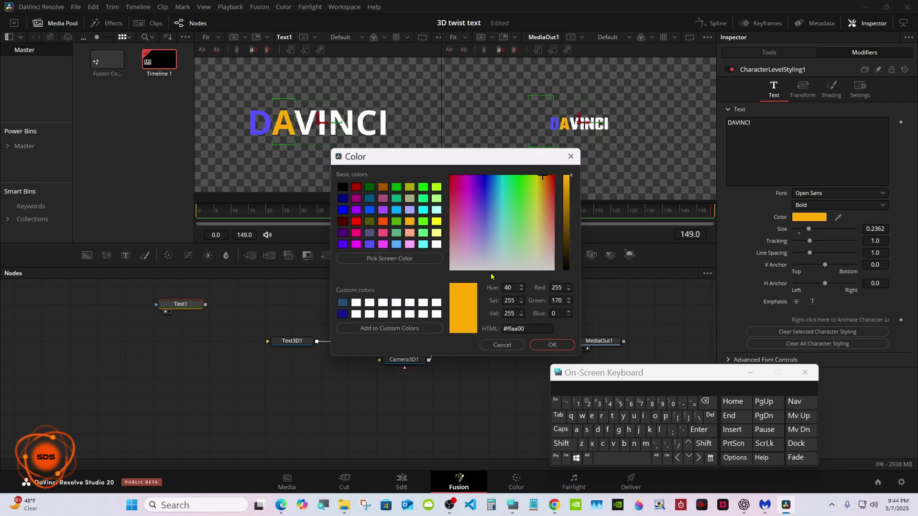
pyautogui.click(550, 345)
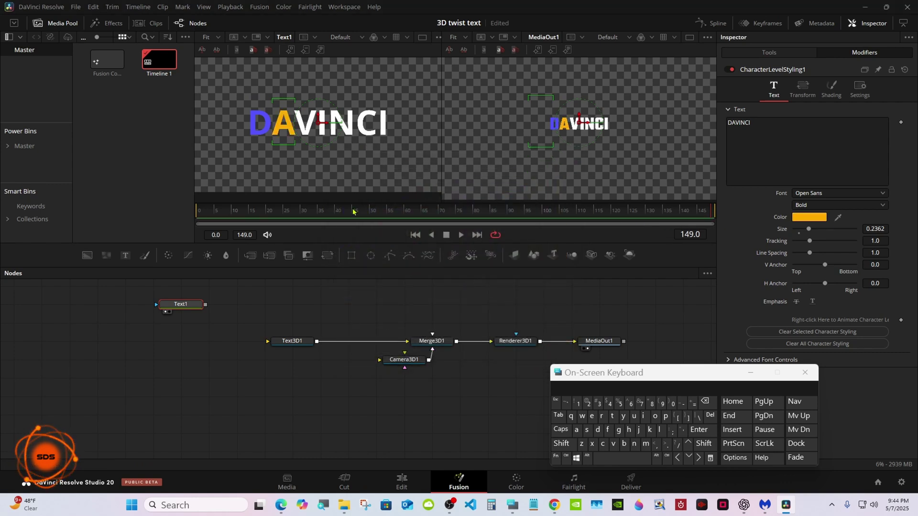
# Step: Color the letter V of Text1 bright green and the first letter I red
pyautogui.moveTo(296, 79); pyautogui.dragTo(309, 153)
pyautogui.click(805, 219)
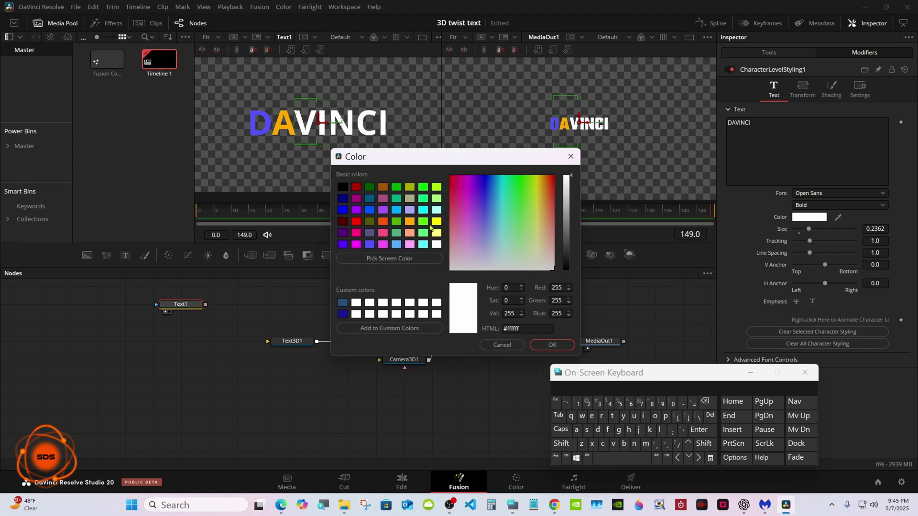
pyautogui.click(423, 189)
pyautogui.click(546, 340)
pyautogui.moveTo(321, 105); pyautogui.dragTo(319, 106)
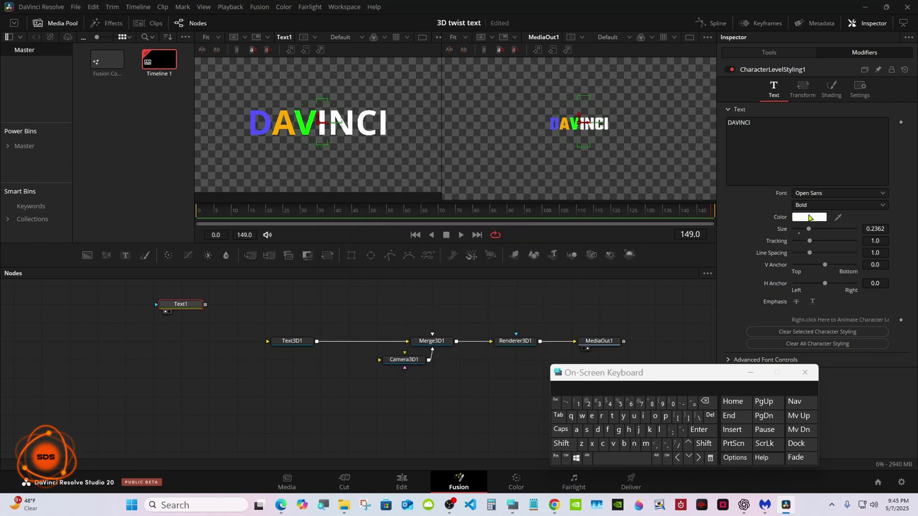
pyautogui.click(809, 217)
pyautogui.click(358, 224)
pyautogui.click(547, 344)
# Step: Color the letter N of Text1 magenta and the letter C dark purple
pyautogui.moveTo(339, 72); pyautogui.dragTo(353, 126)
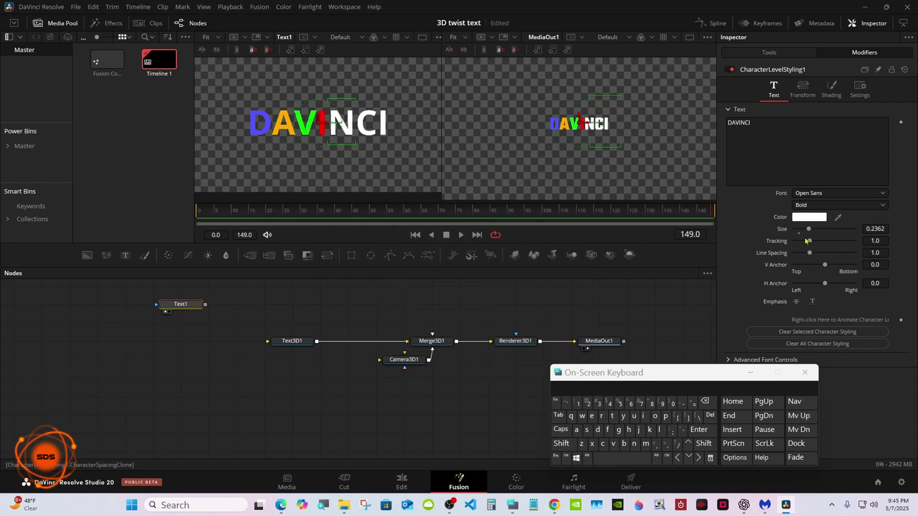
pyautogui.click(810, 217)
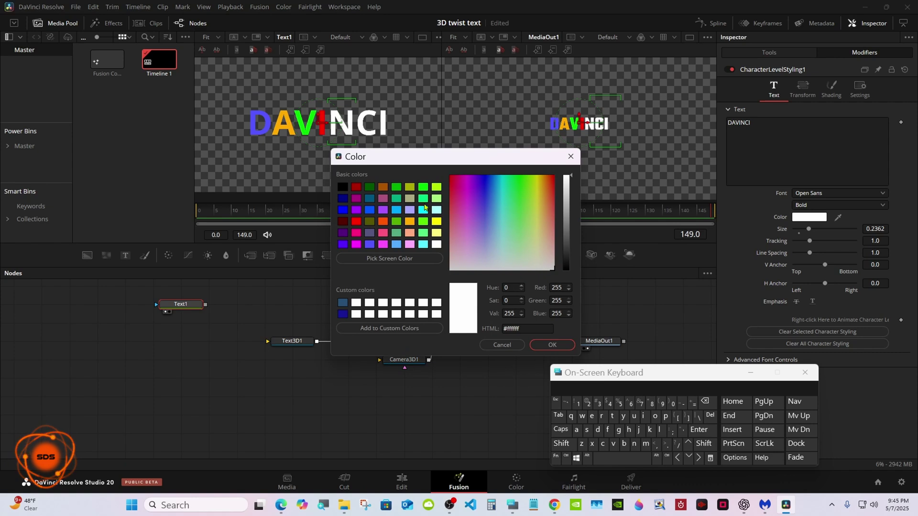
pyautogui.click(356, 244)
pyautogui.click(551, 344)
pyautogui.moveTo(363, 76); pyautogui.dragTo(380, 127)
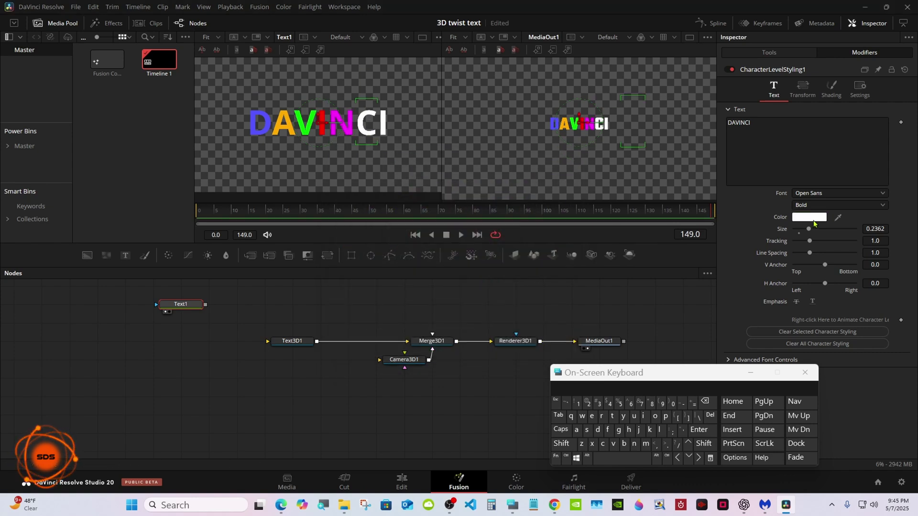
pyautogui.click(813, 221)
pyautogui.click(344, 234)
pyautogui.click(551, 343)
# Step: Color the last letter I of Text1 yellow and deselect the node
pyautogui.moveTo(406, 80); pyautogui.dragTo(384, 137)
pyautogui.click(801, 221)
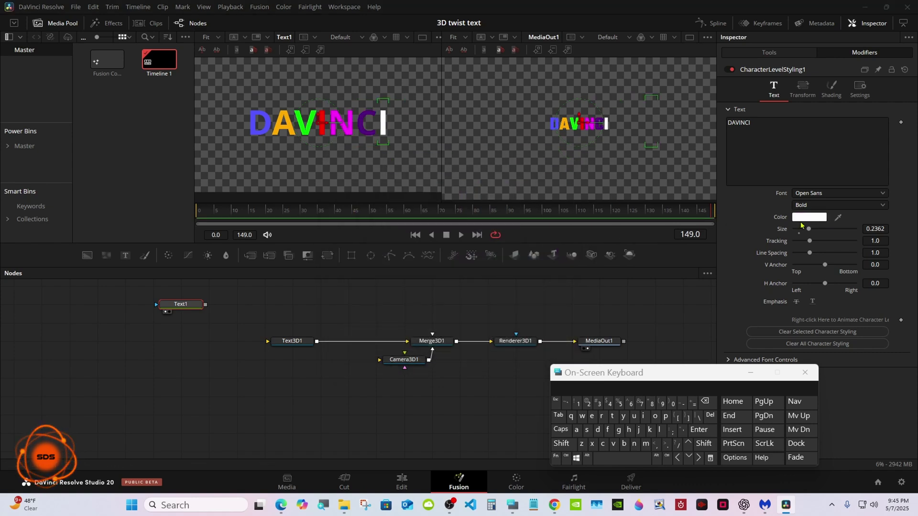
pyautogui.click(475, 265)
pyautogui.click(551, 344)
pyautogui.click(499, 298)
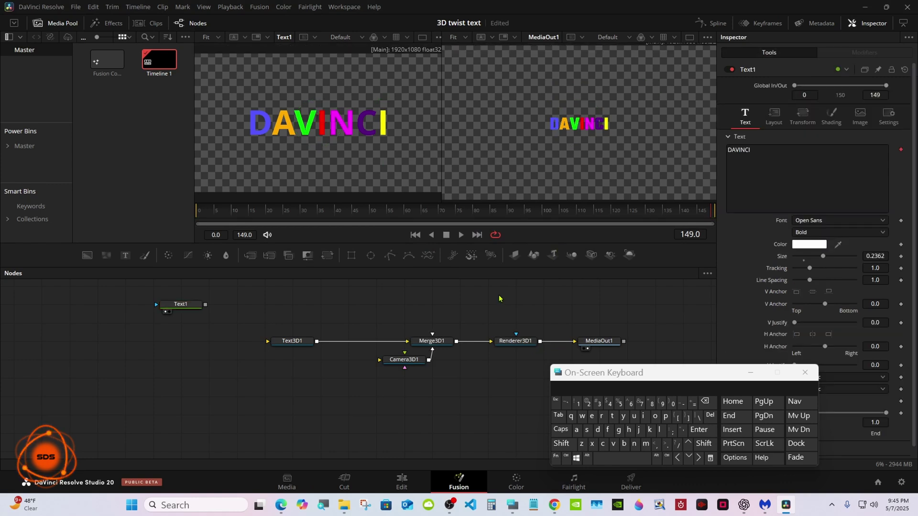
# Step: Move the on-screen keyboard clear of the text settings and return the playhead to frame 0
pyautogui.moveTo(625, 376); pyautogui.dragTo(464, 391)
pyautogui.moveTo(256, 213); pyautogui.dragTo(178, 214)
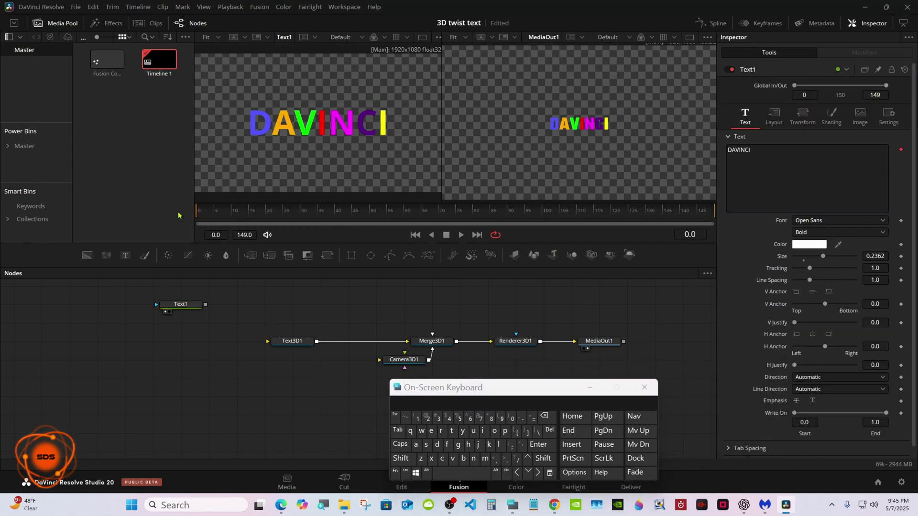
pyautogui.click(294, 342)
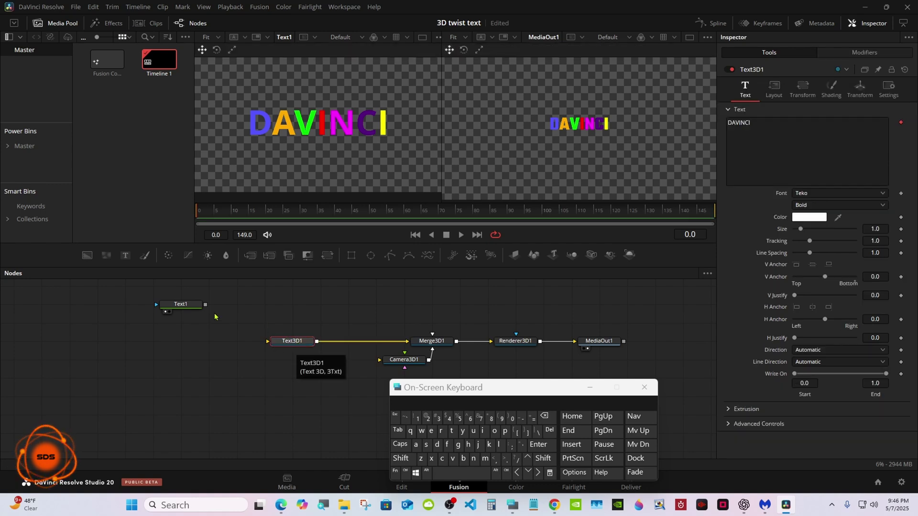
pyautogui.click(181, 305)
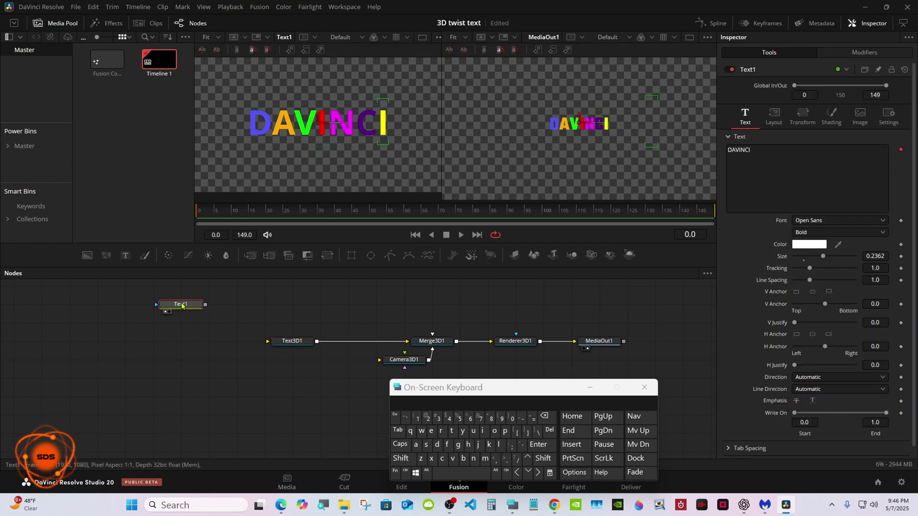
# Step: Set the Extrusion Subdivisions of Text3D1 to 80
pyautogui.click(292, 340)
pyautogui.click(728, 413)
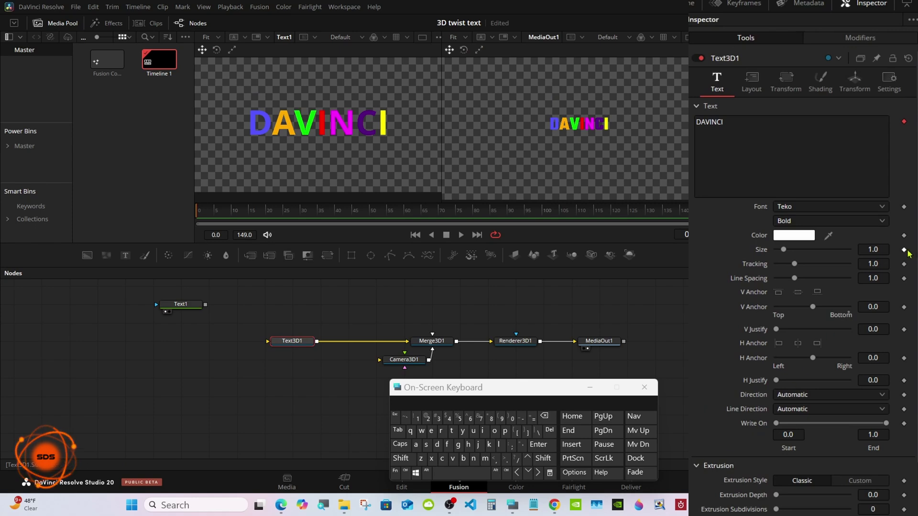
pyautogui.scroll(-3, 697, 470)
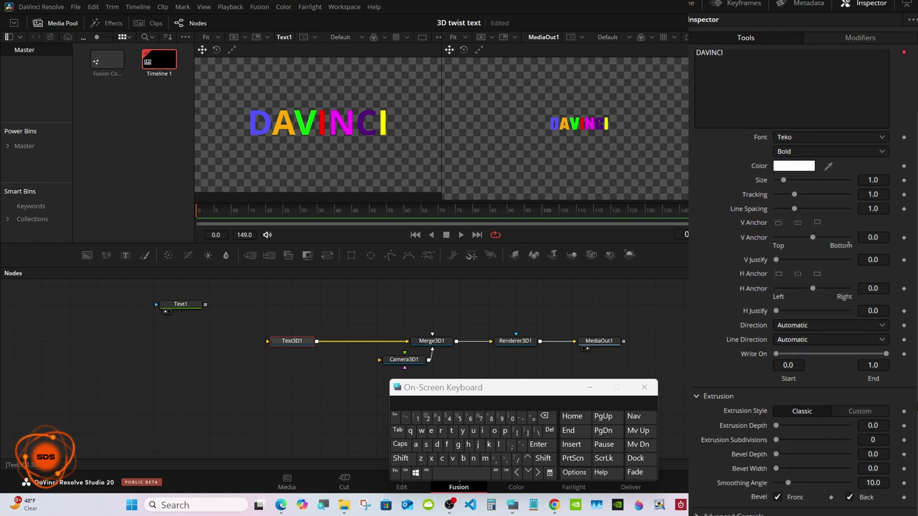
pyautogui.moveTo(776, 440); pyautogui.dragTo(876, 436)
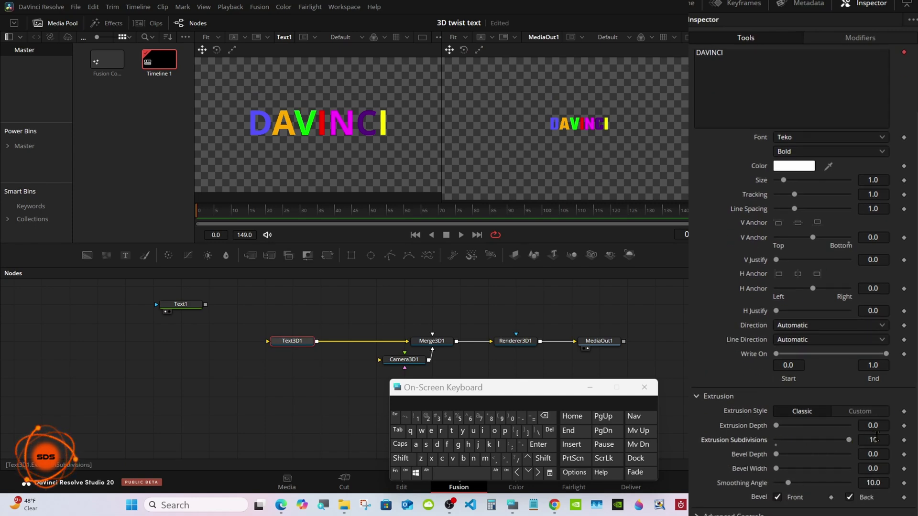
pyautogui.click(878, 437)
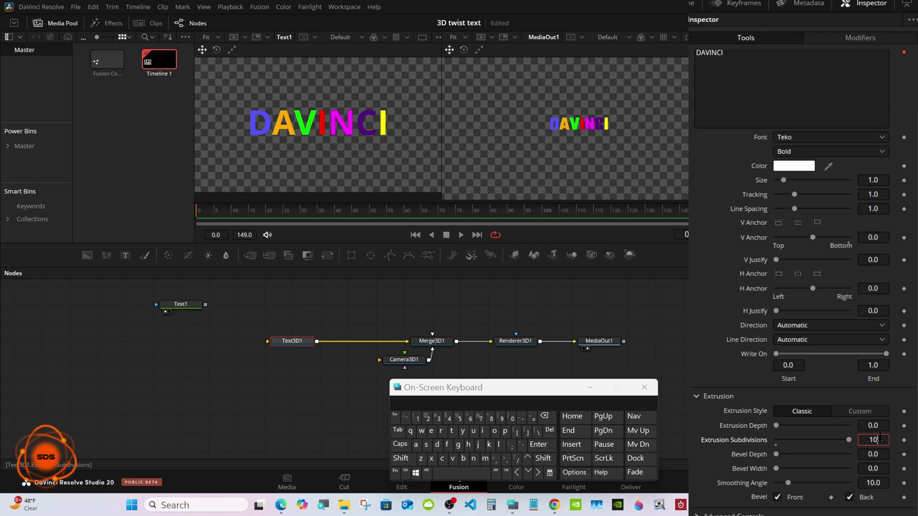
pyautogui.click(545, 417)
pyautogui.click(545, 416)
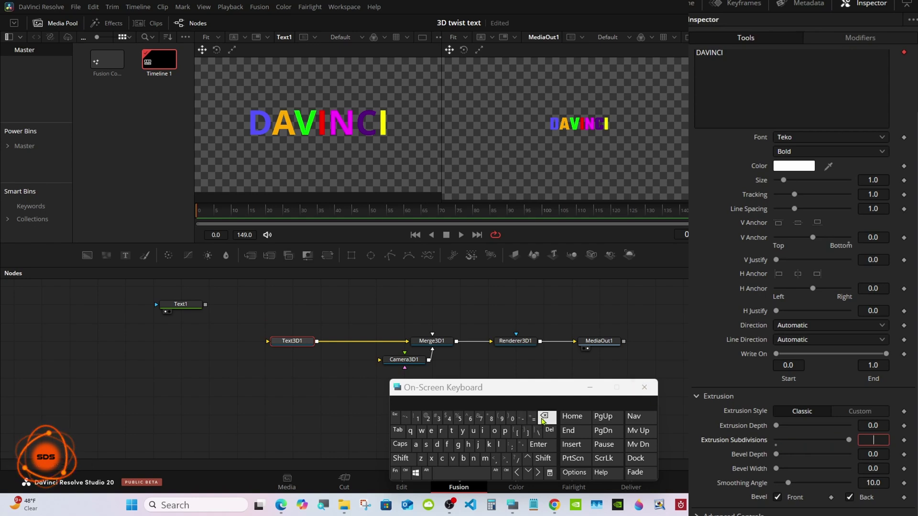
pyautogui.click(491, 419)
pyautogui.click(512, 419)
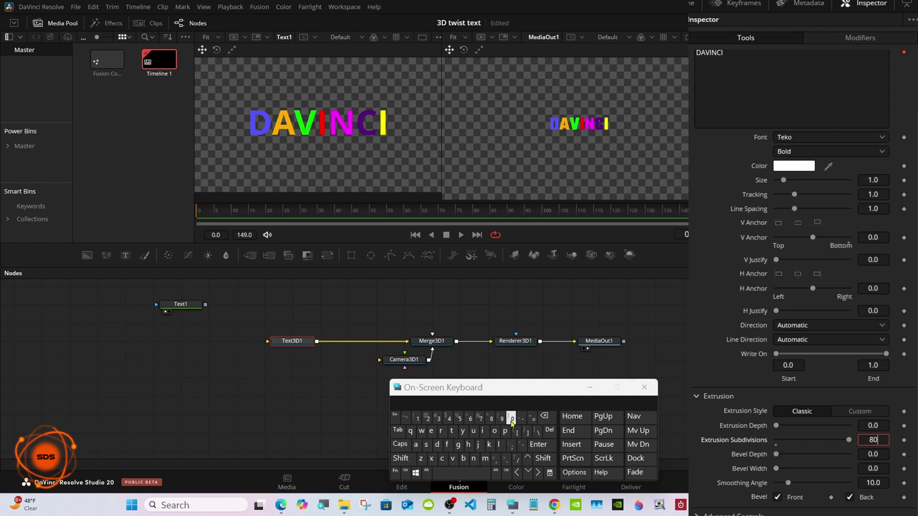
pyautogui.click(539, 447)
pyautogui.click(539, 449)
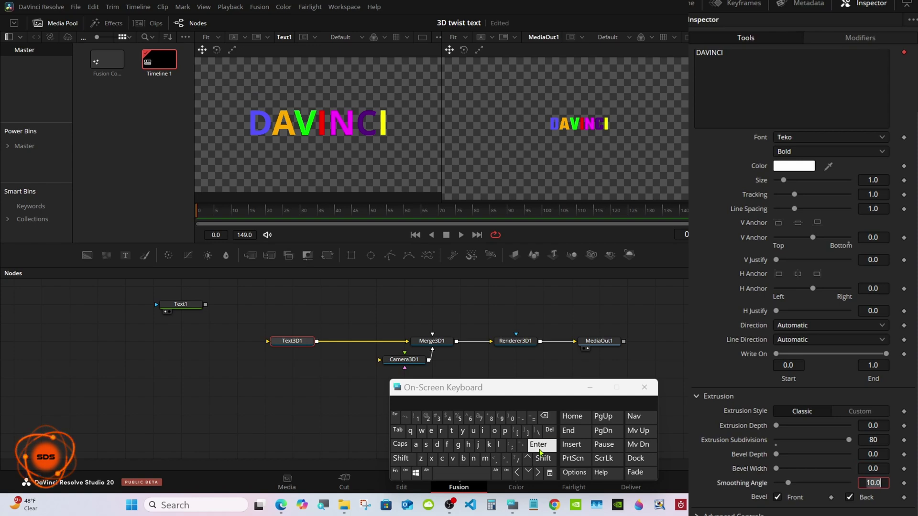
# Step: Set the extrusion Smoothing Angle of Text3D1 to 80
pyautogui.moveTo(788, 483); pyautogui.dragTo(870, 487)
pyautogui.click(881, 482)
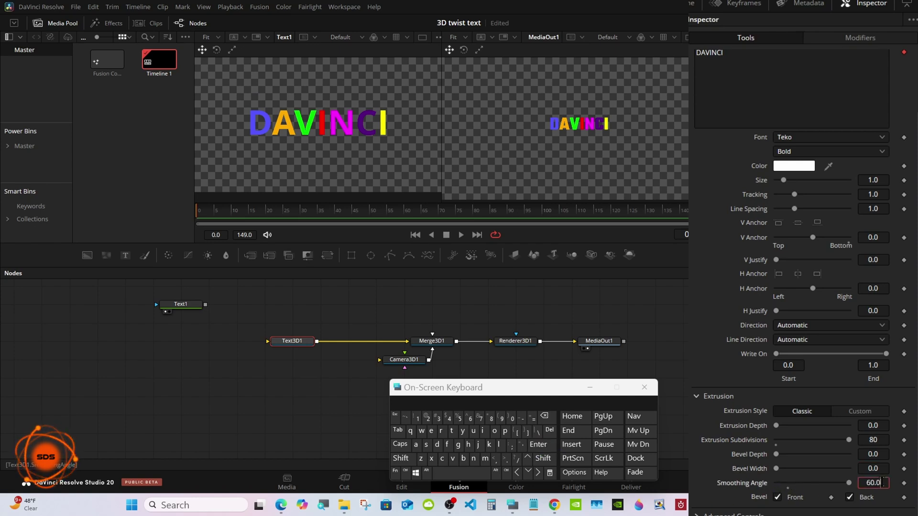
pyautogui.click(544, 417)
pyautogui.click(544, 416)
pyautogui.click(543, 417)
pyautogui.click(544, 416)
pyautogui.click(491, 418)
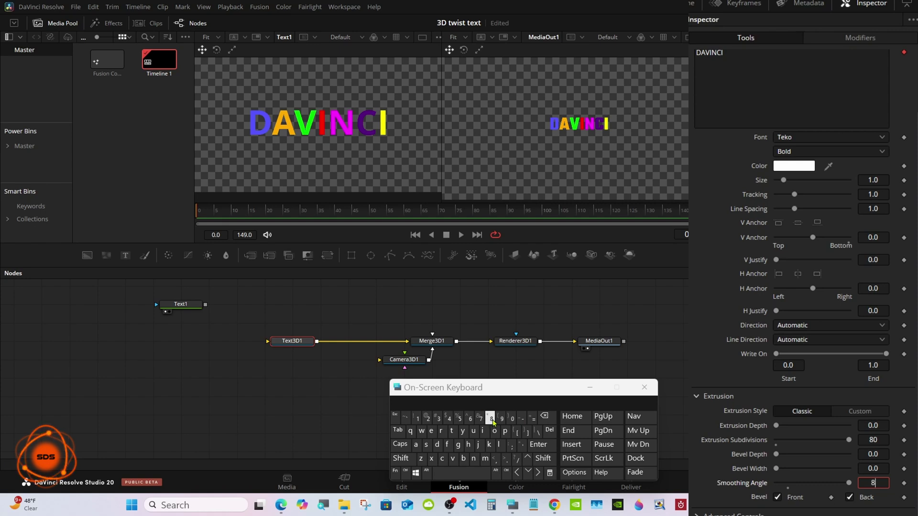
pyautogui.click(512, 418)
pyautogui.click(539, 445)
pyautogui.click(698, 419)
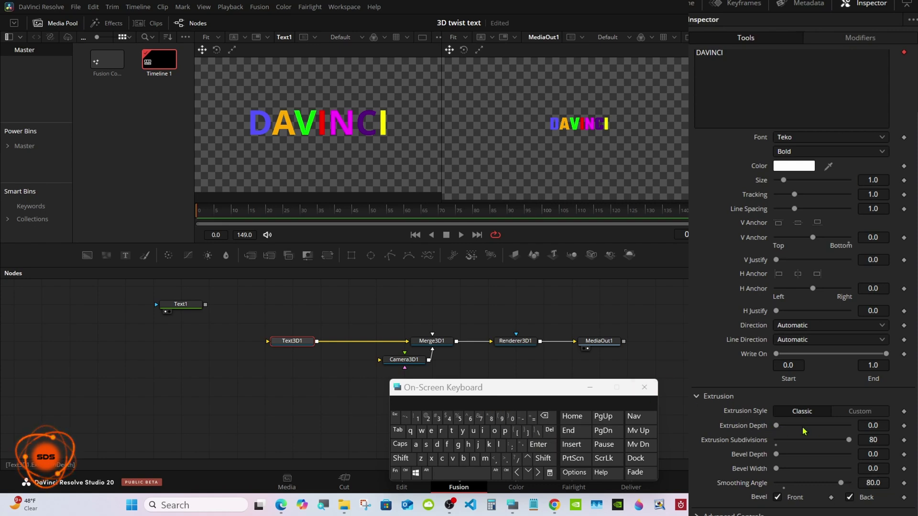
# Step: Keyframe the Extrusion Depth of Text3D1 at 0 on frame 0 and set it to 25 at frame 40
pyautogui.click(904, 426)
pyautogui.moveTo(263, 218); pyautogui.dragTo(337, 215)
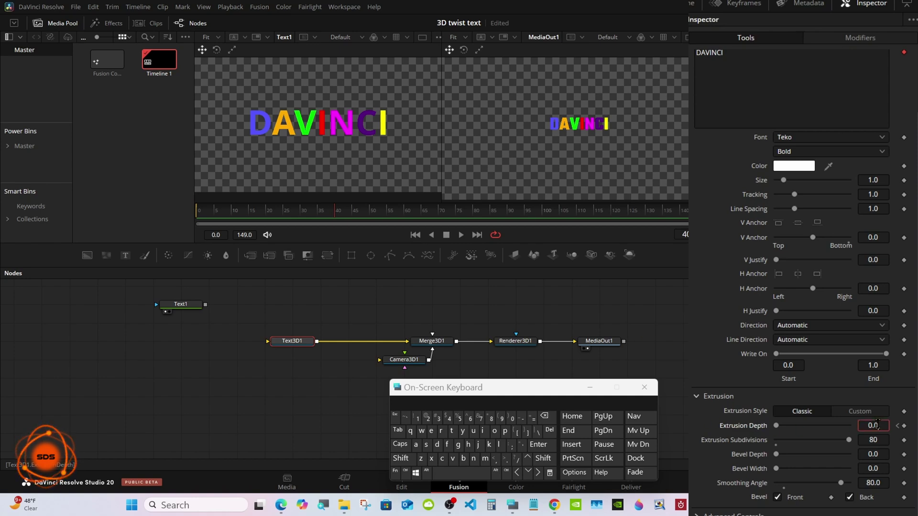
pyautogui.click(544, 416)
pyautogui.click(544, 416)
pyautogui.click(544, 416)
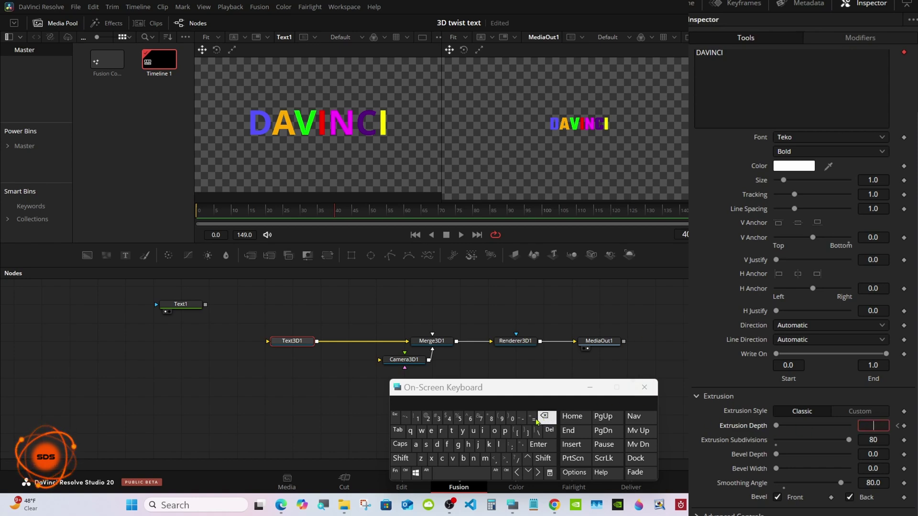
pyautogui.click(427, 418)
pyautogui.click(460, 418)
pyautogui.click(538, 444)
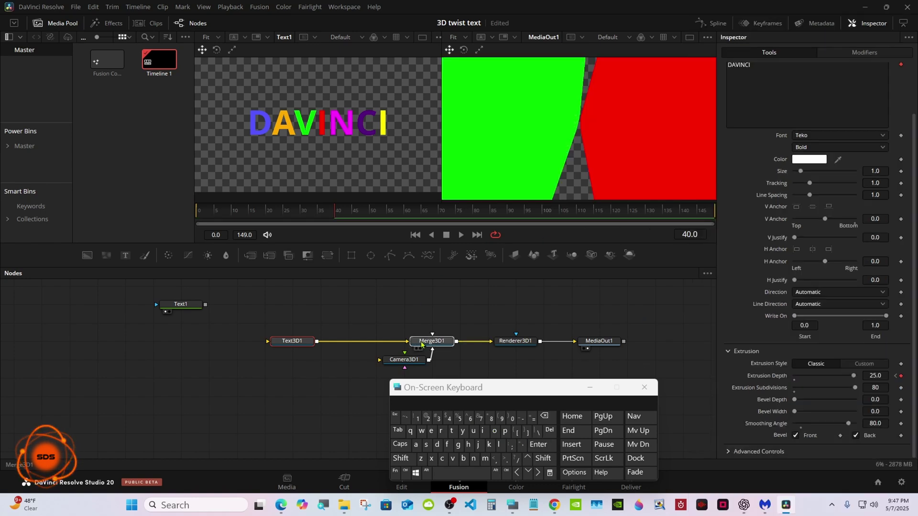
# Step: Show Merge3D1 in the first viewer and scale its view to fit
pyautogui.moveTo(424, 340); pyautogui.dragTo(369, 156)
pyautogui.rightClick(369, 157)
pyautogui.moveTo(388, 156)
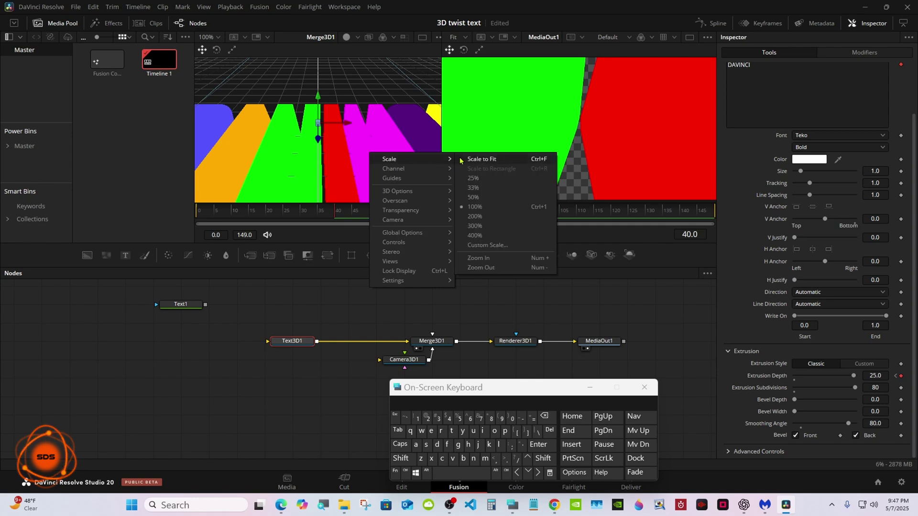
pyautogui.click(471, 157)
# Step: Set the Z translation of Camera3D1 to about 31.74 and shift the on-screen keyboard away from the nodes
pyautogui.click(391, 360)
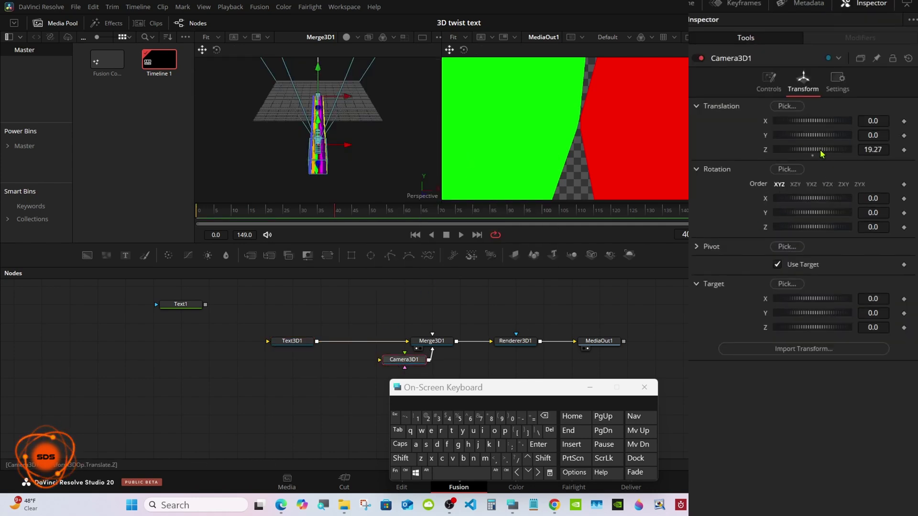
pyautogui.moveTo(821, 152)
pyautogui.mouseDown()
pyautogui.moveTo(855, 154)
pyautogui.moveTo(830, 153)
pyautogui.mouseUp()
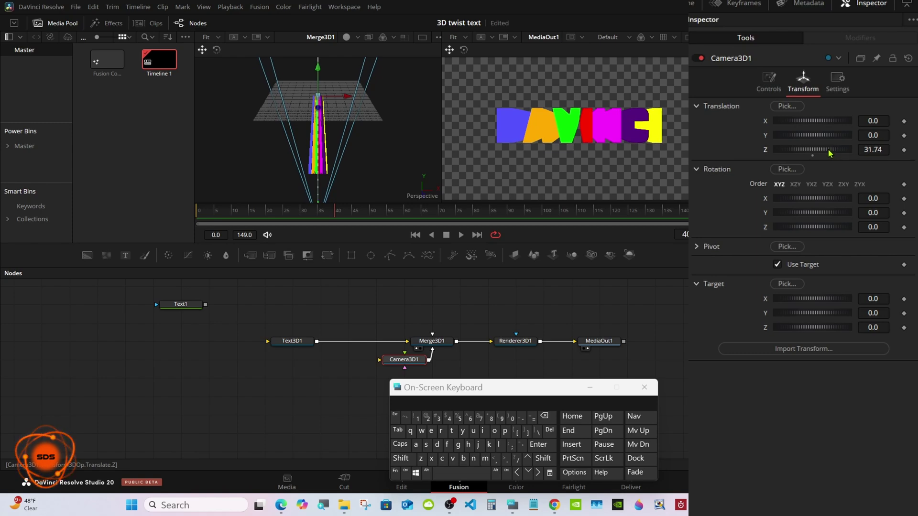
pyautogui.moveTo(485, 390); pyautogui.dragTo(597, 384)
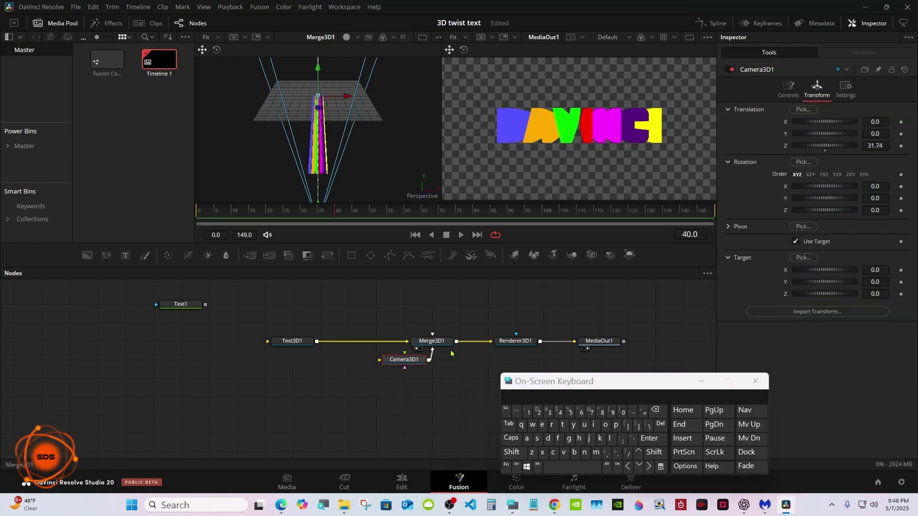
# Step: Add a Directional Light node connected to Merge3D1
pyautogui.click(447, 341)
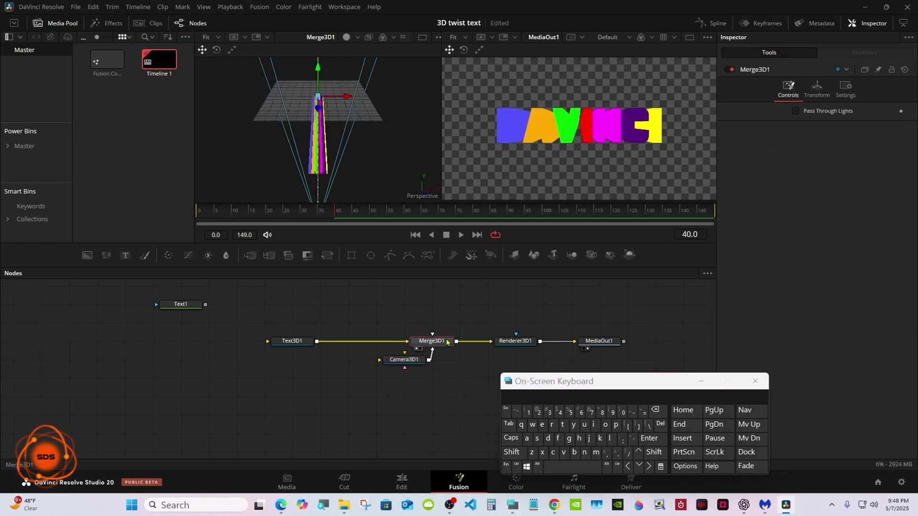
pyautogui.click(511, 452)
pyautogui.click(563, 466)
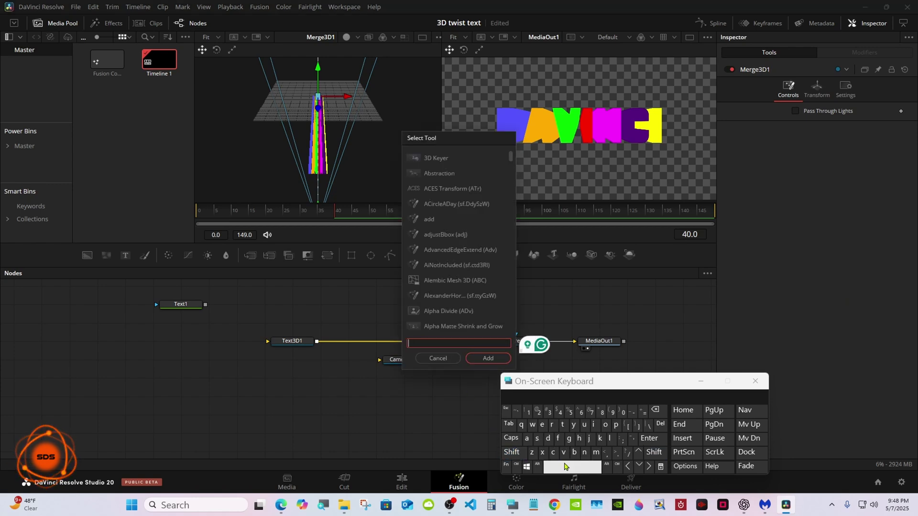
pyautogui.click(548, 438)
pyautogui.click(592, 429)
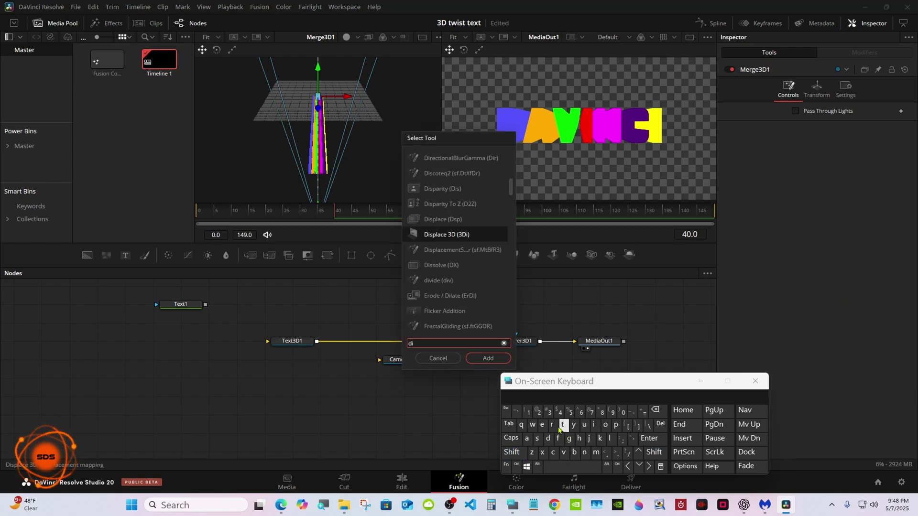
pyautogui.click(553, 427)
pyautogui.click(457, 203)
pyautogui.click(476, 359)
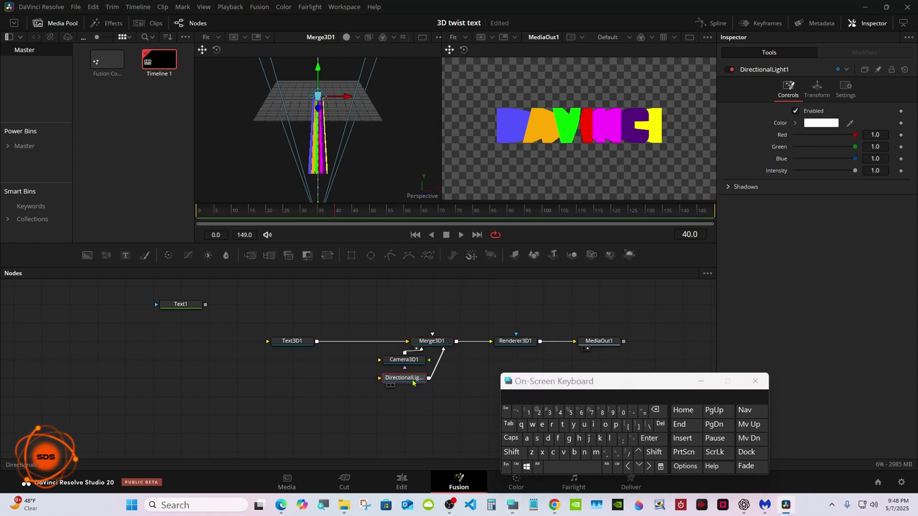
# Step: Enable Use Target on DirectionalLight1 and set its translation to about 2.4 in Y and 31.89 in Z
pyautogui.click(817, 88)
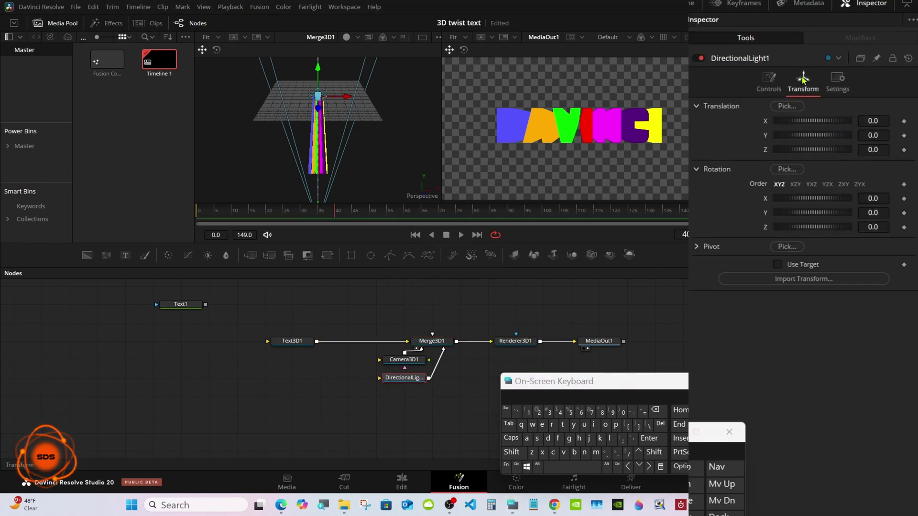
pyautogui.click(777, 264)
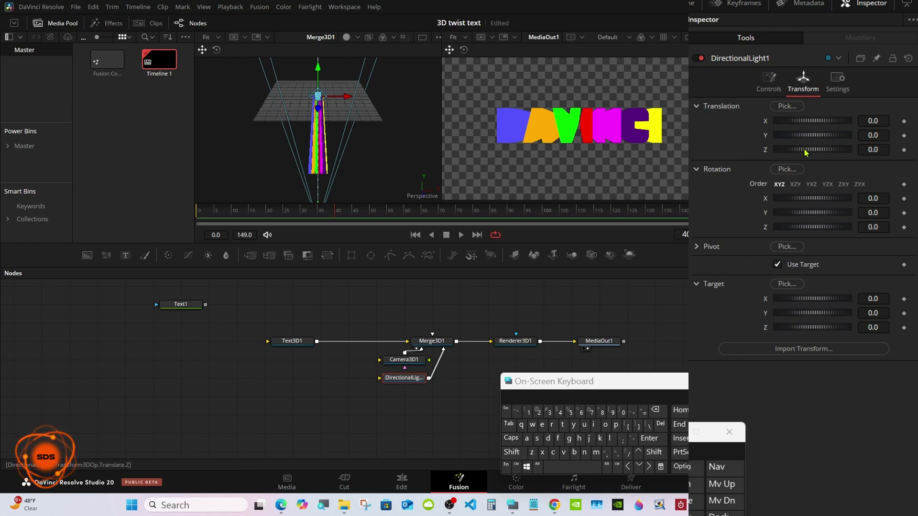
pyautogui.moveTo(806, 153); pyautogui.dragTo(821, 142)
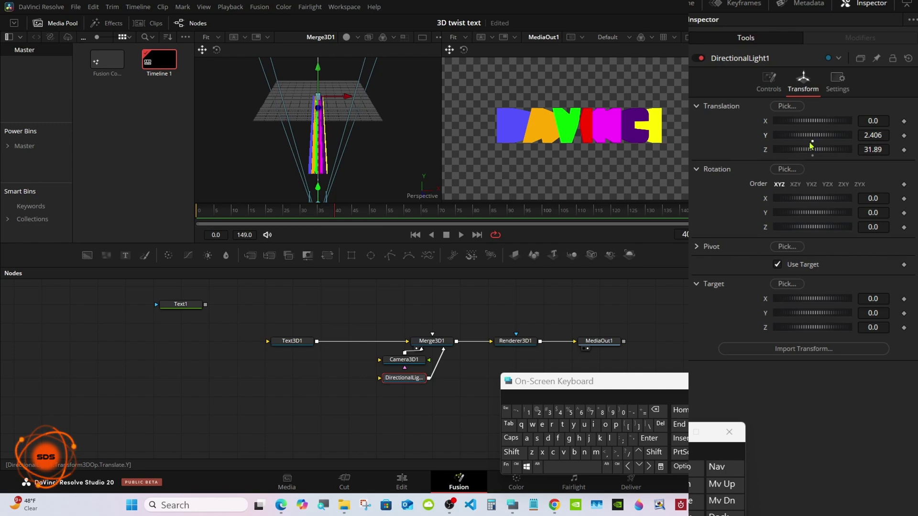
# Step: Switch Renderer3D1 to the Hardware Renderer and enable both Lighting and Shadows
pyautogui.click(516, 340)
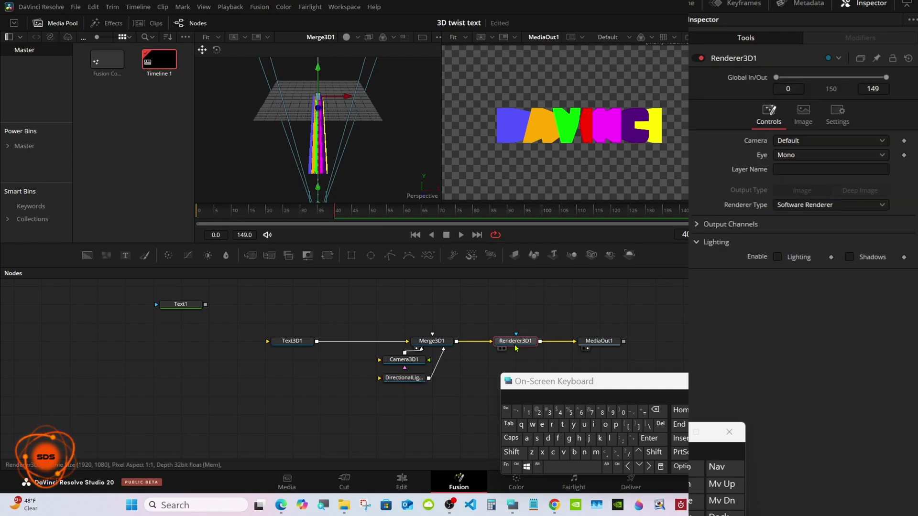
pyautogui.click(838, 209)
pyautogui.click(815, 217)
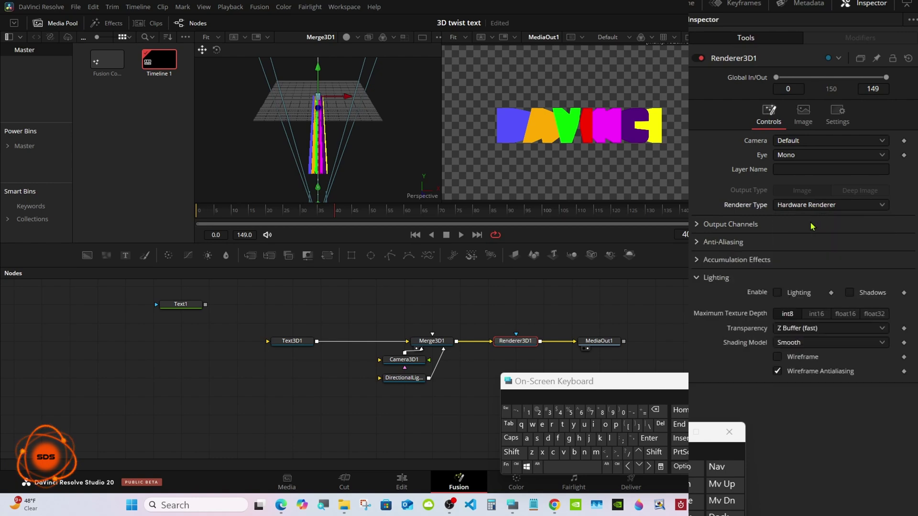
pyautogui.click(777, 292)
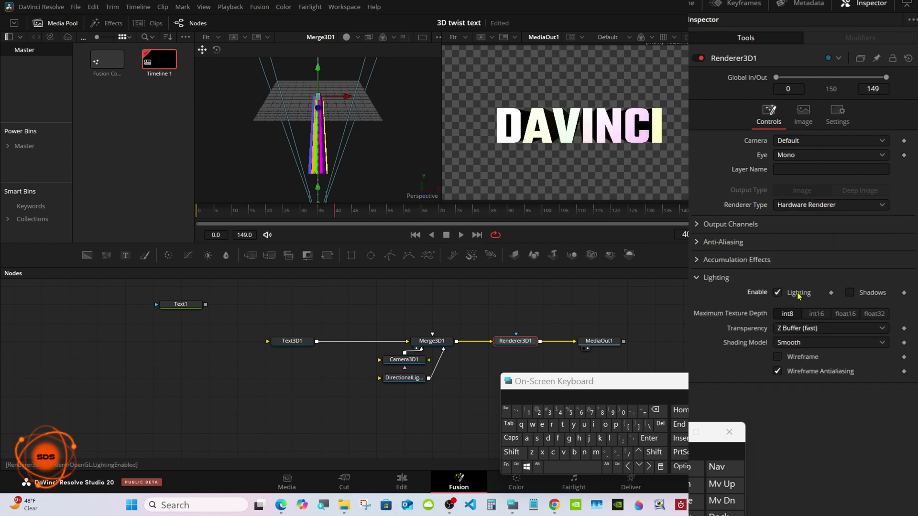
pyautogui.click(850, 292)
pyautogui.moveTo(615, 387); pyautogui.dragTo(582, 379)
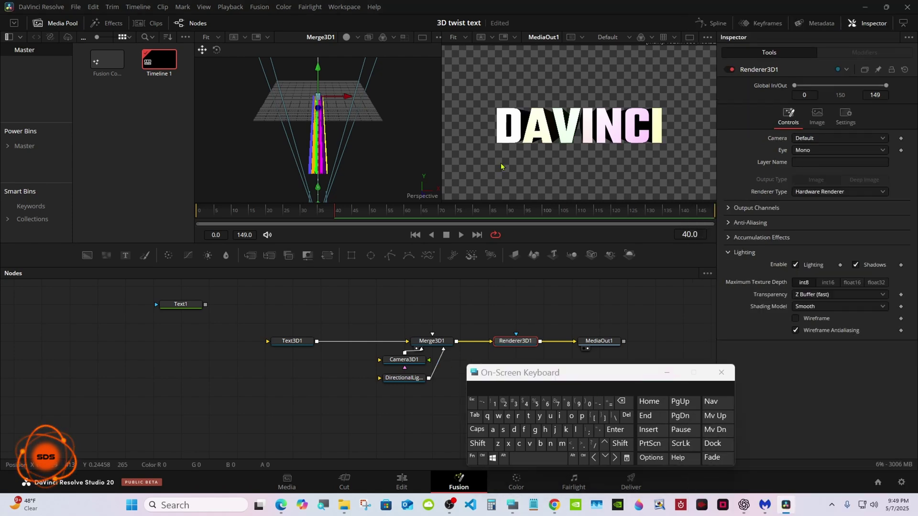
# Step: Set the Text3D1 material's Specular Intensity to about 0.504 and its Specular Exponent to 100
pyautogui.click(298, 343)
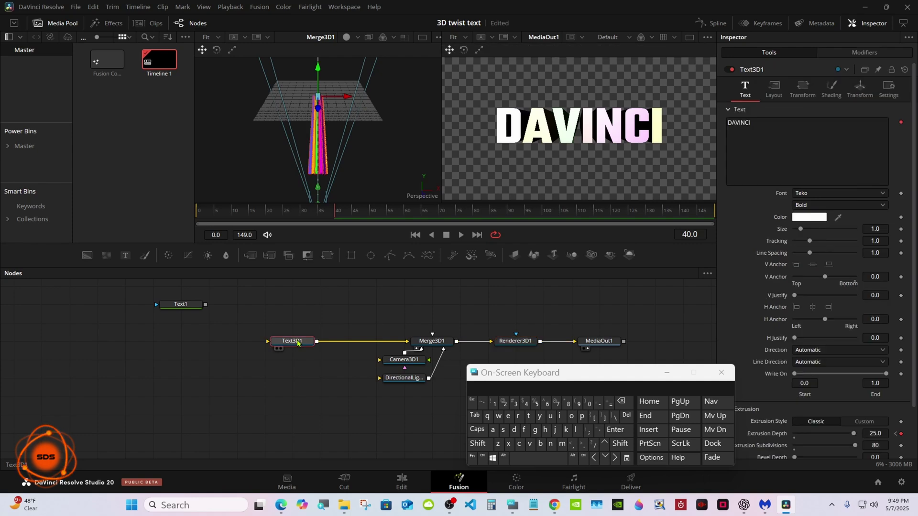
pyautogui.click(831, 90)
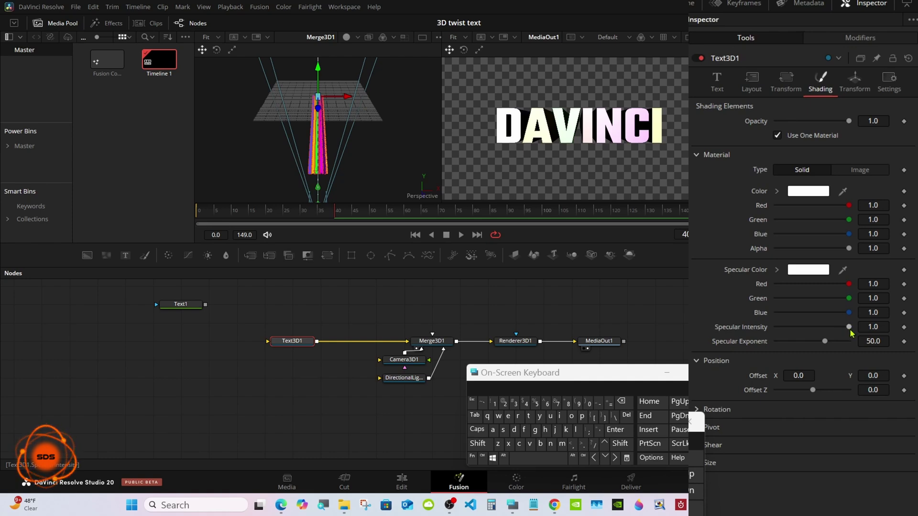
pyautogui.moveTo(848, 327)
pyautogui.mouseDown()
pyautogui.moveTo(813, 329)
pyautogui.moveTo(858, 341)
pyautogui.mouseUp()
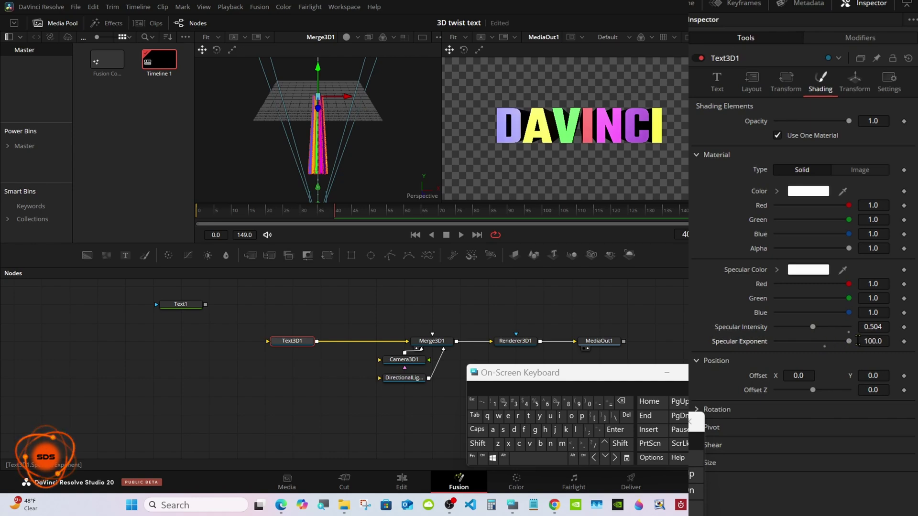
pyautogui.moveTo(525, 375); pyautogui.dragTo(570, 378)
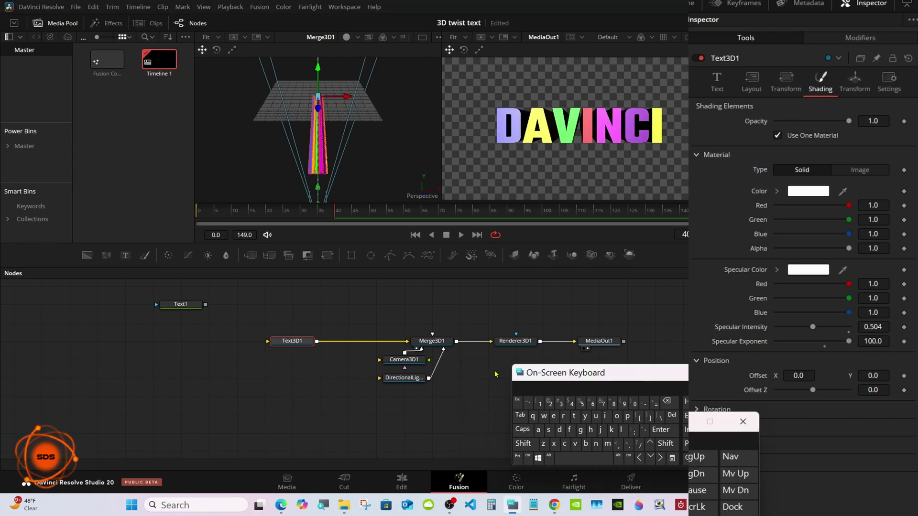
# Step: Move the playhead to frame 38 and insert a Bender 3D node between Text3D1 and Merge3D1
pyautogui.moveTo(337, 213)
pyautogui.mouseDown()
pyautogui.moveTo(227, 214)
pyautogui.moveTo(331, 217)
pyautogui.mouseUp()
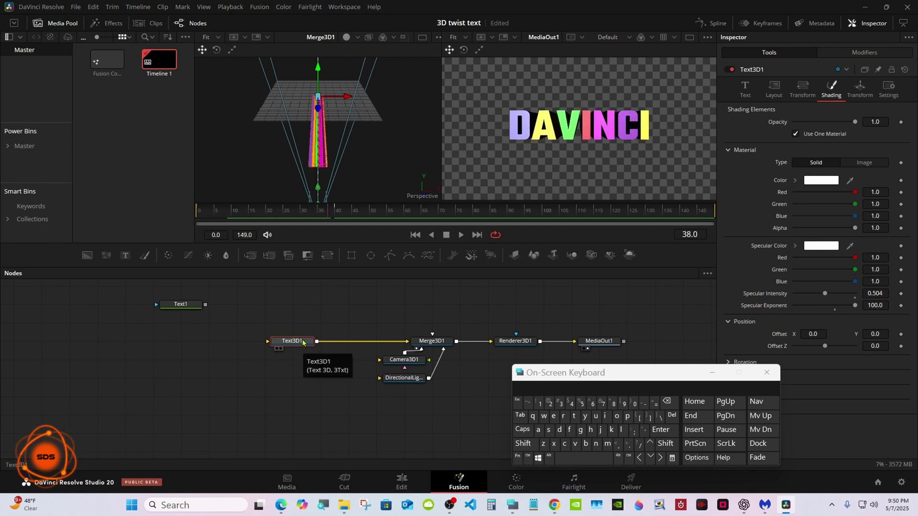
pyautogui.click(523, 443)
pyautogui.click(575, 458)
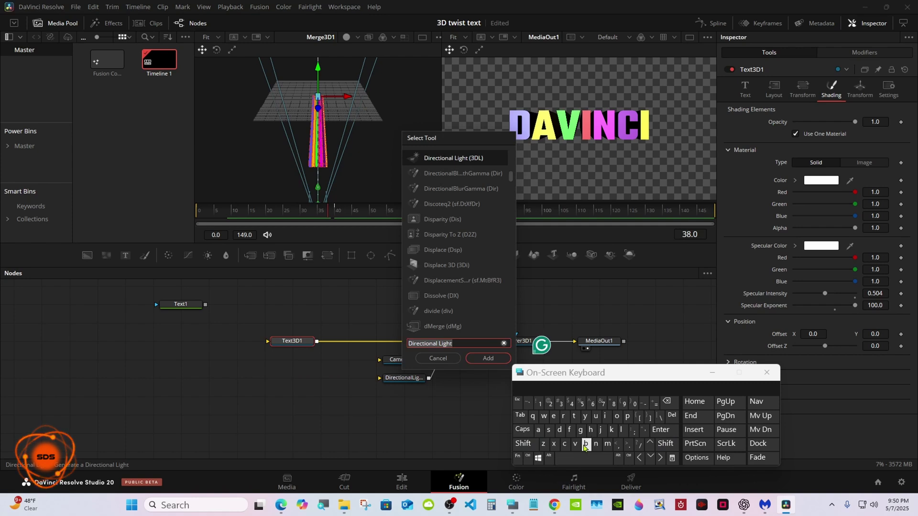
pyautogui.click(585, 443)
pyautogui.click(553, 416)
pyautogui.click(596, 443)
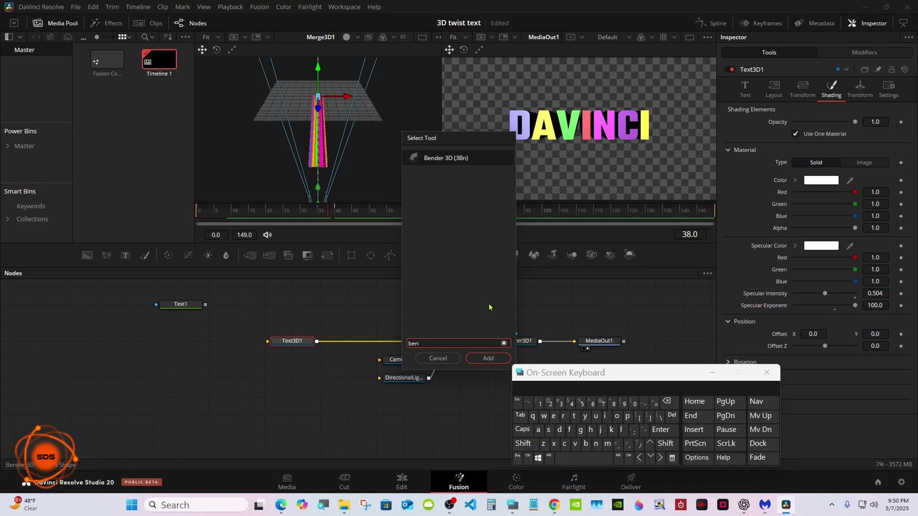
pyautogui.click(488, 358)
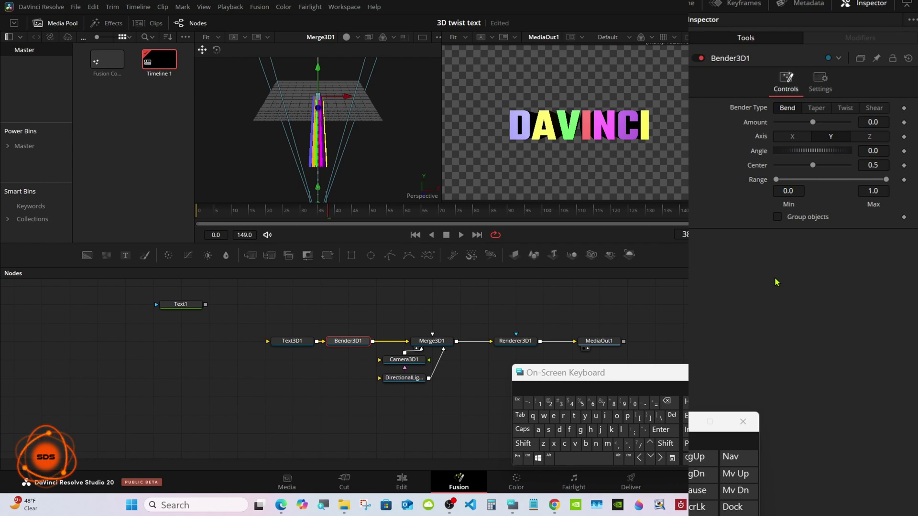
# Step: Set Bender3D1 to the Twist type on the Z axis with Group objects enabled
pyautogui.click(778, 218)
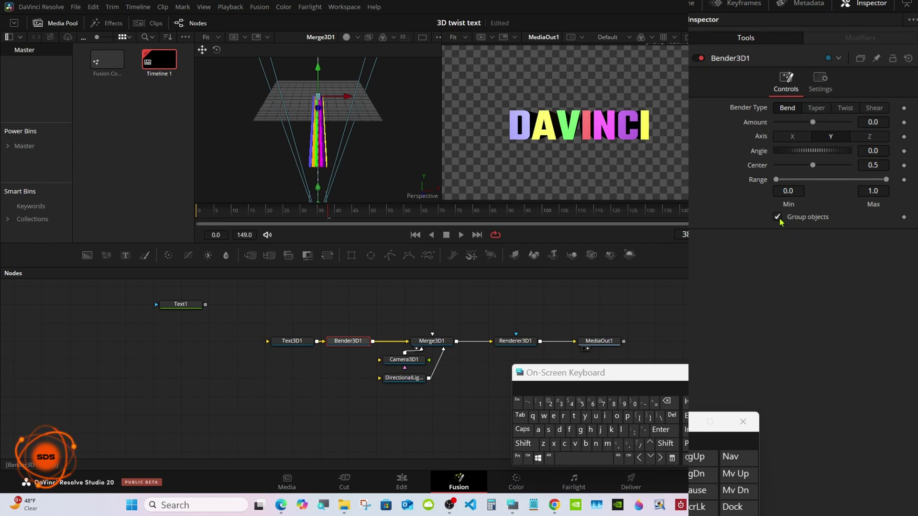
pyautogui.click(870, 138)
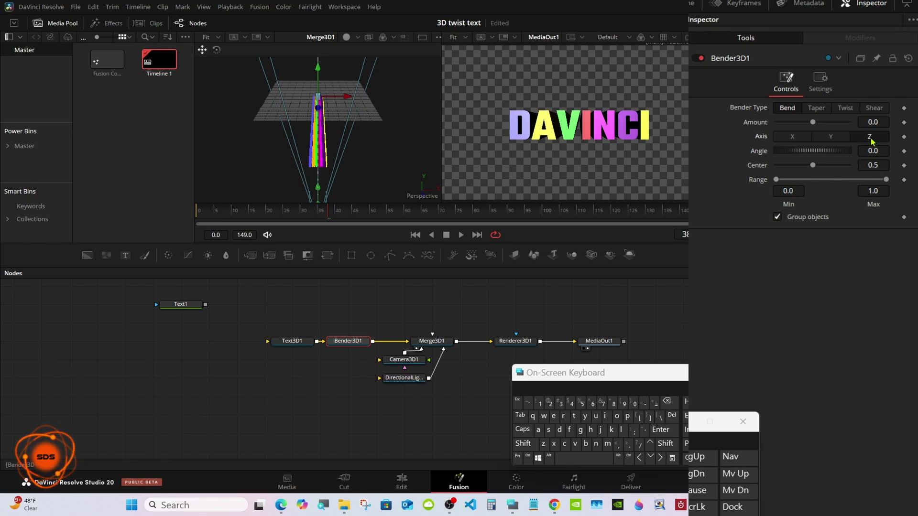
pyautogui.click(845, 108)
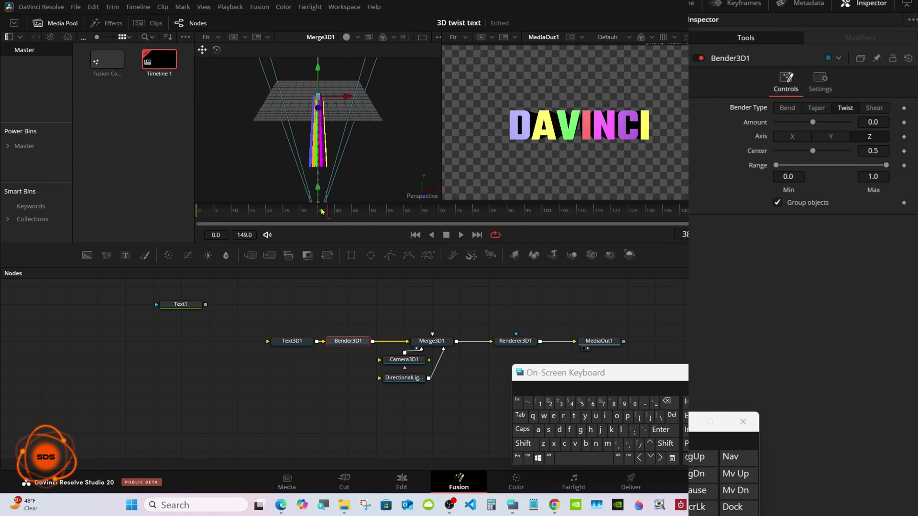
# Step: Keyframe the twist Amount of Bender3D1 at 0 on frame 0 and set it to 2.0 at frame 40
pyautogui.moveTo(324, 212); pyautogui.dragTo(185, 217)
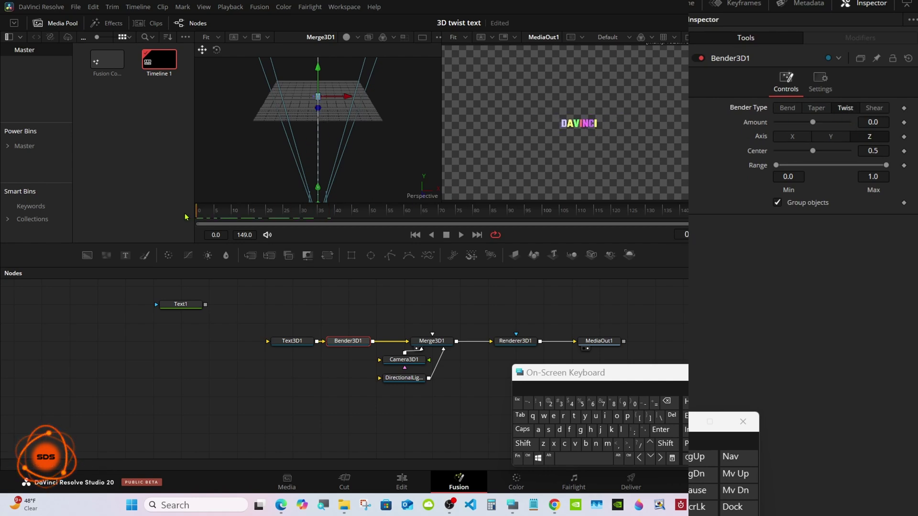
pyautogui.click(904, 123)
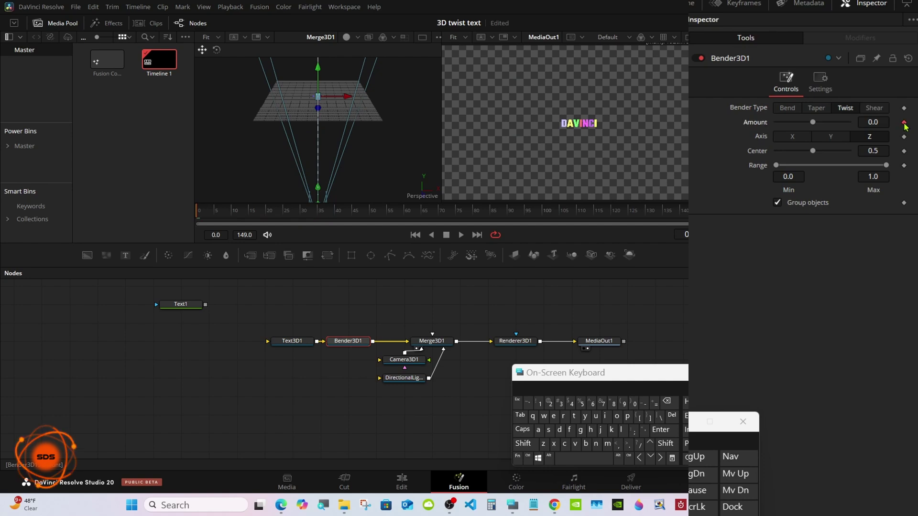
pyautogui.moveTo(272, 213); pyautogui.dragTo(337, 219)
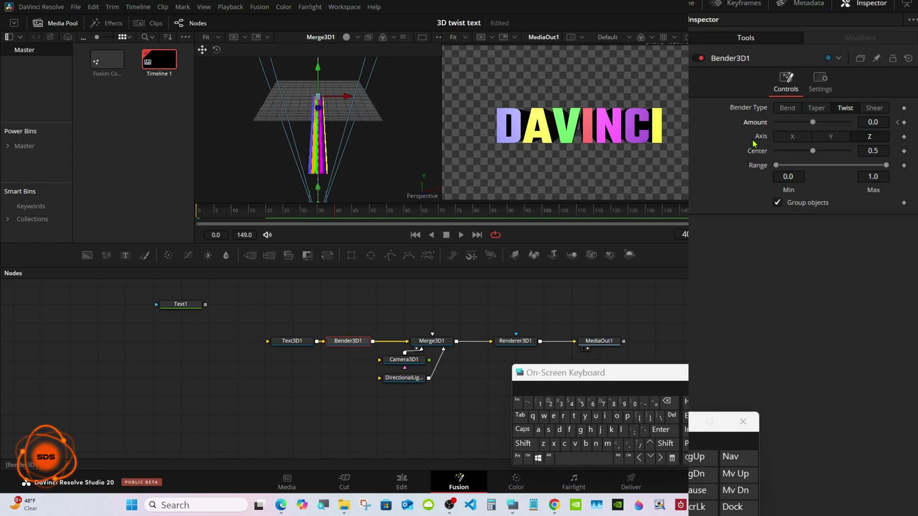
pyautogui.moveTo(813, 122); pyautogui.dragTo(853, 124)
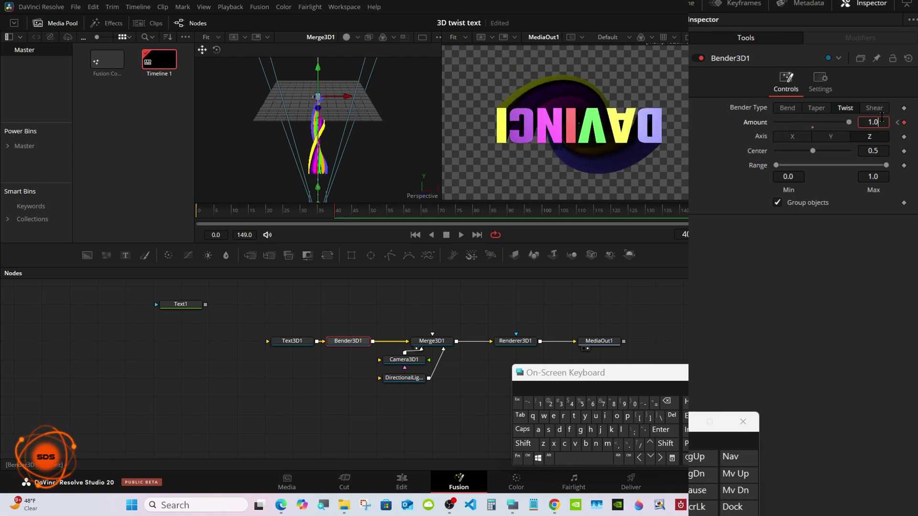
pyautogui.click(667, 402)
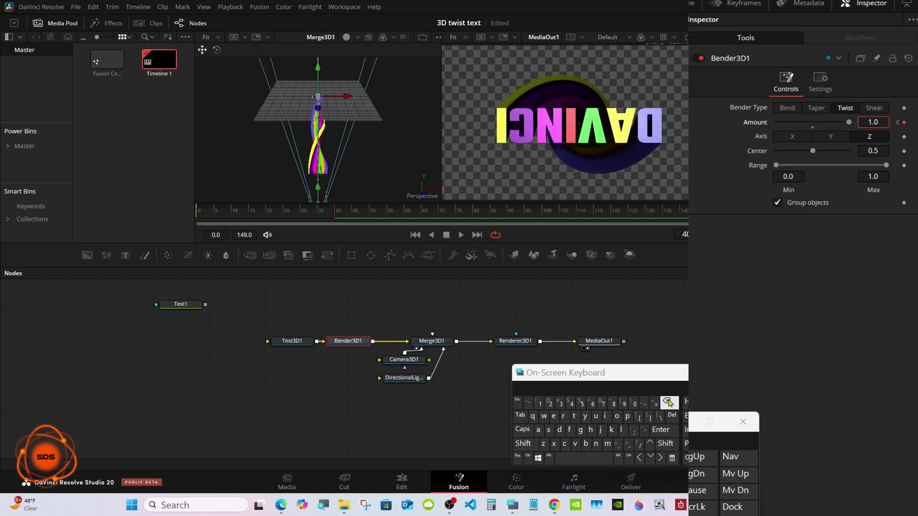
pyautogui.click(550, 403)
pyautogui.click(661, 429)
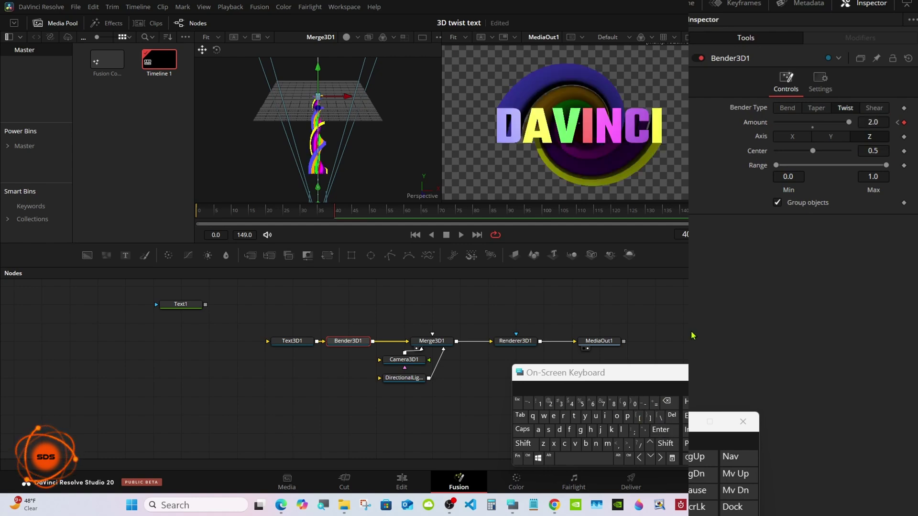
# Step: Add an Ambient Light node connected to Merge3D1
pyautogui.moveTo(334, 210)
pyautogui.mouseDown()
pyautogui.moveTo(194, 212)
pyautogui.moveTo(340, 214)
pyautogui.mouseUp()
pyautogui.click(440, 343)
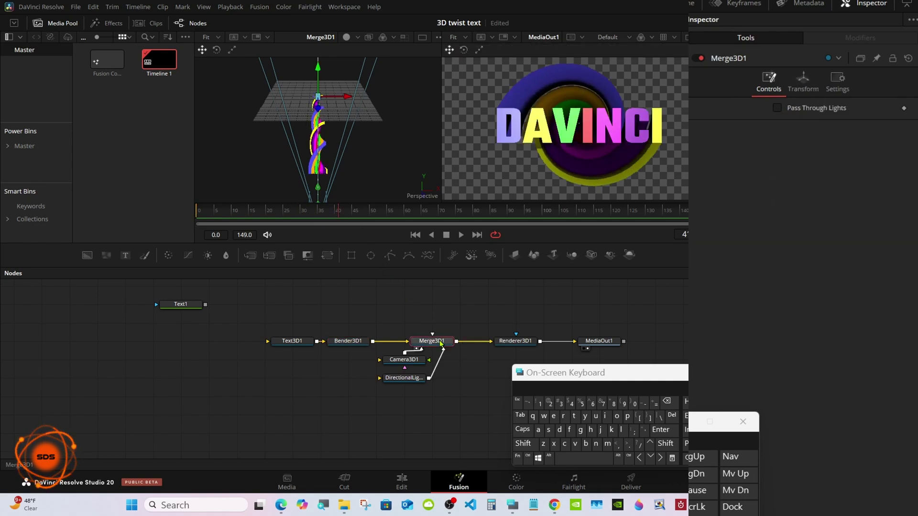
pyautogui.click(523, 443)
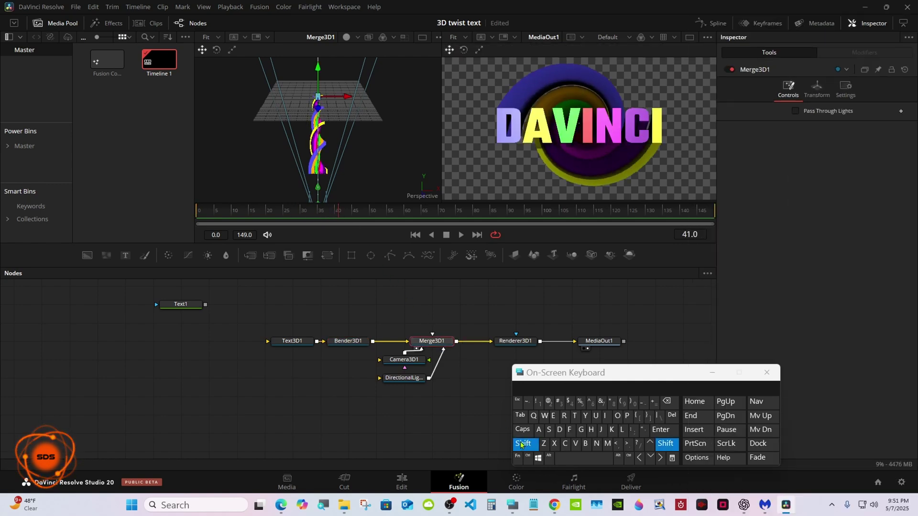
pyautogui.click(569, 458)
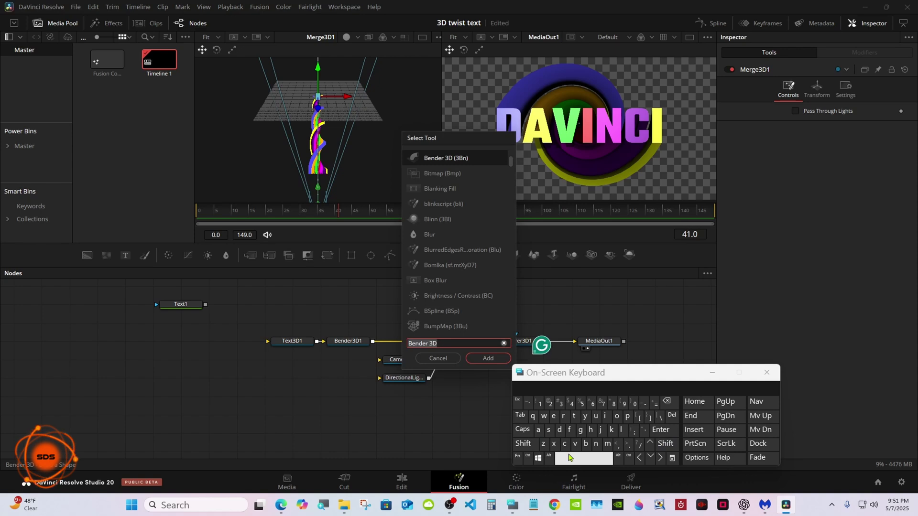
pyautogui.click(539, 430)
pyautogui.click(607, 444)
pyautogui.click(586, 444)
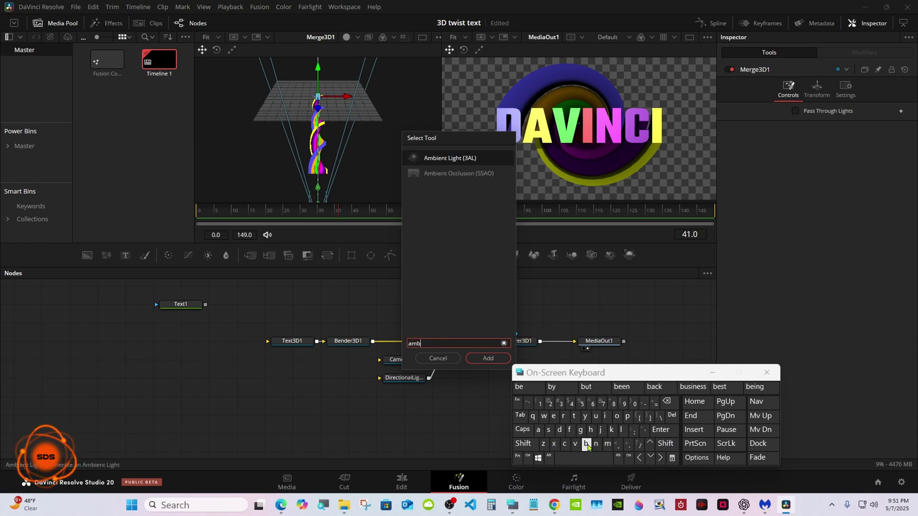
pyautogui.click(454, 159)
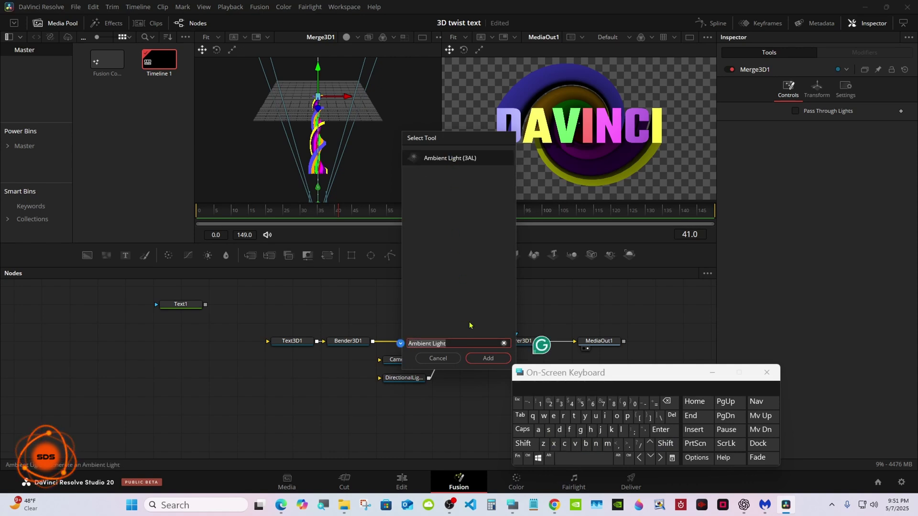
pyautogui.click(488, 358)
# Step: Raise AmbientLight1 above the text by setting its Y translation to about 6.812
pyautogui.click(410, 400)
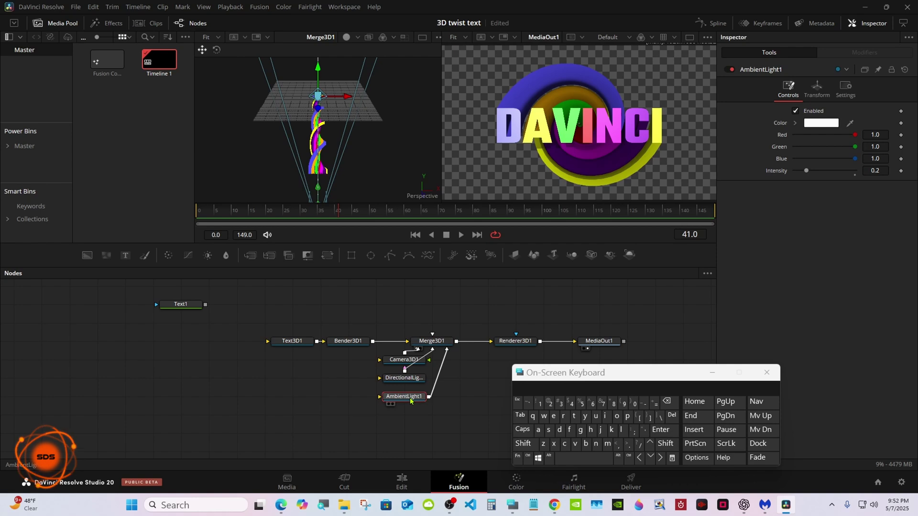
pyautogui.click(804, 85)
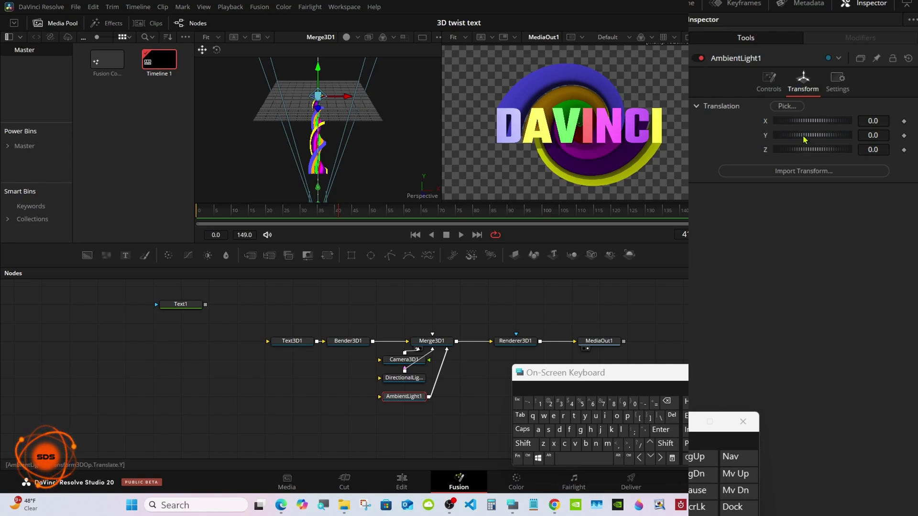
pyautogui.moveTo(805, 136); pyautogui.dragTo(829, 139)
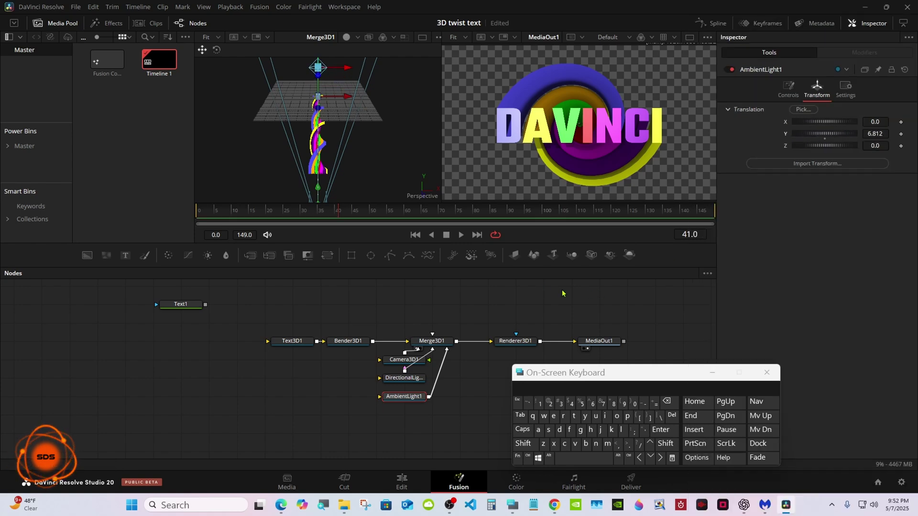
# Step: Move the playhead to frame 50 and keyframe Text3D1's Extrusion Depth there at 25.0
pyautogui.moveTo(517, 266); pyautogui.dragTo(513, 243)
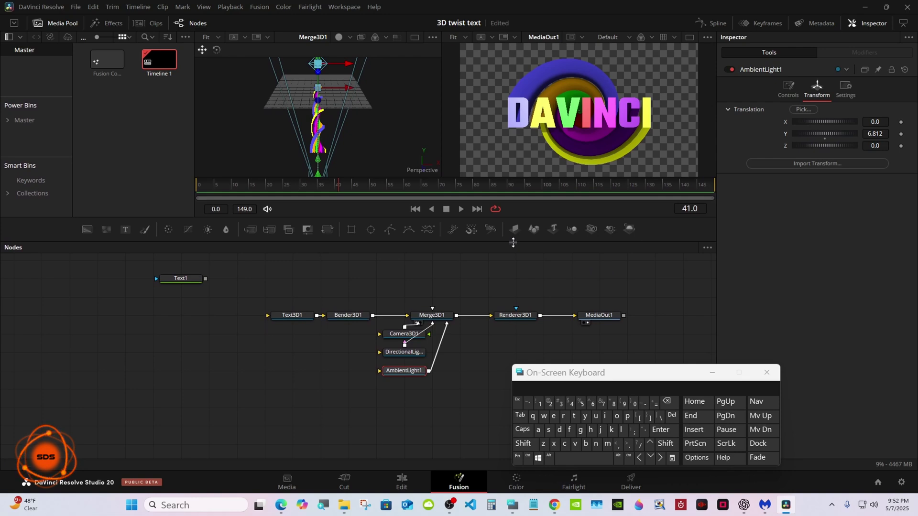
pyautogui.moveTo(561, 374); pyautogui.dragTo(502, 375)
pyautogui.click(355, 316)
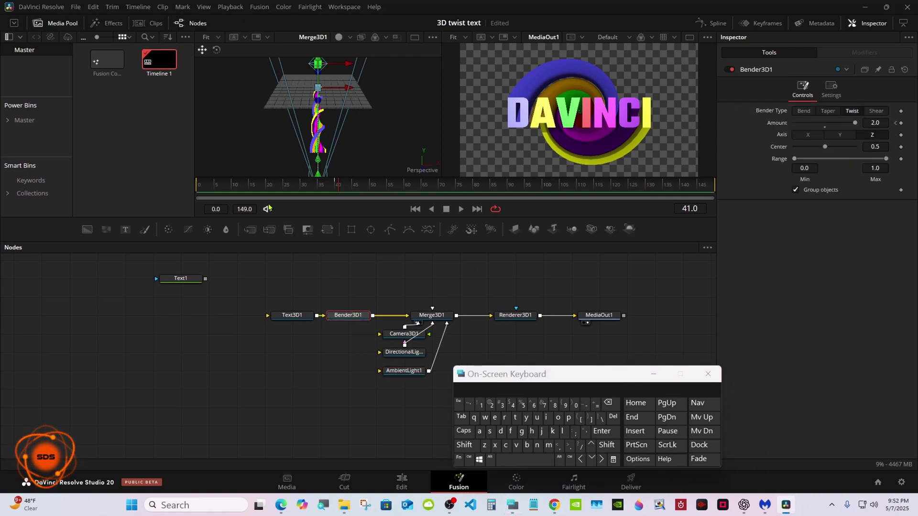
pyautogui.moveTo(315, 187); pyautogui.dragTo(330, 187)
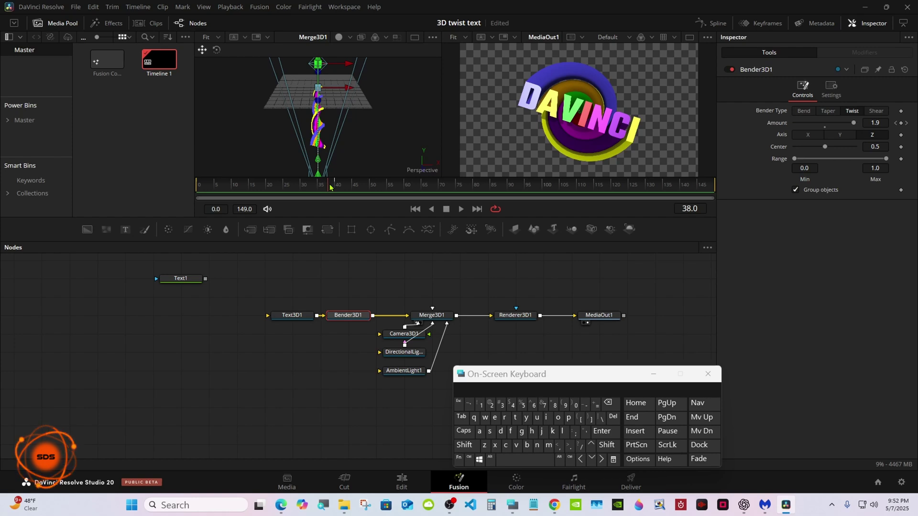
pyautogui.moveTo(330, 187); pyautogui.dragTo(336, 185)
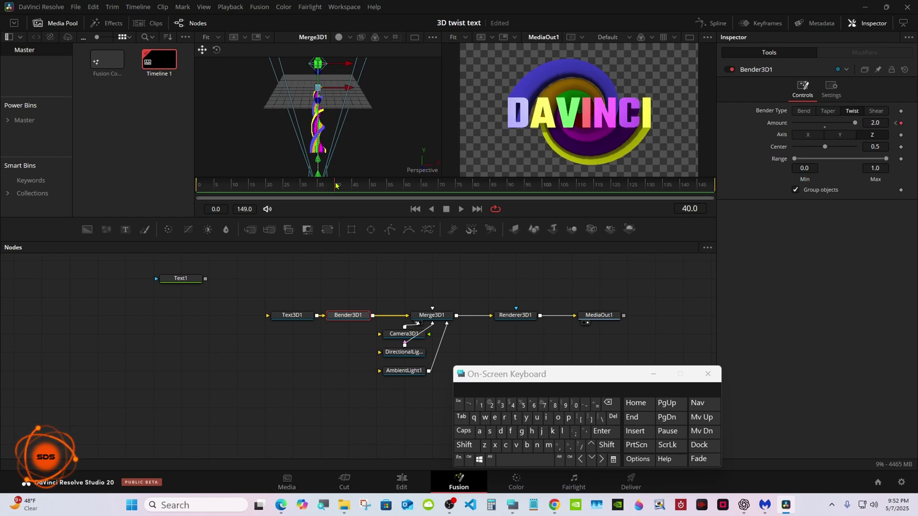
pyautogui.moveTo(337, 186); pyautogui.dragTo(370, 187)
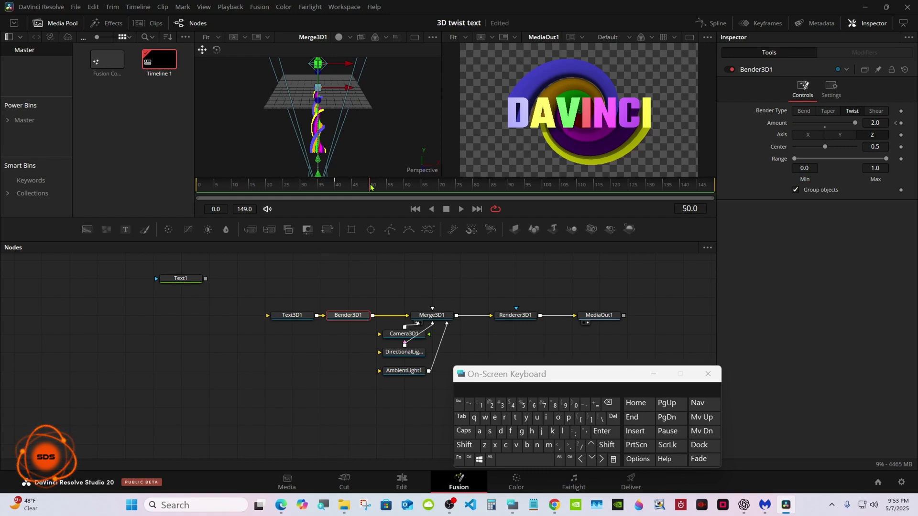
pyautogui.click(289, 318)
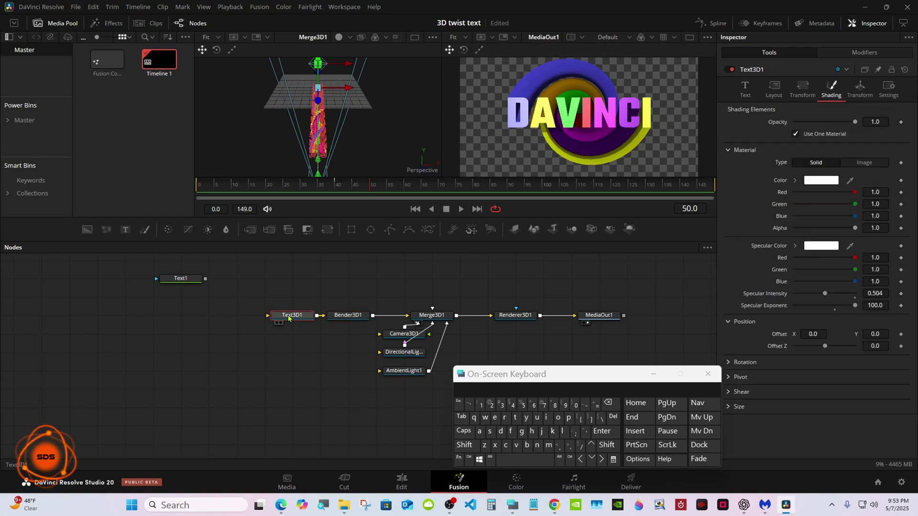
pyautogui.moveTo(574, 377); pyautogui.dragTo(529, 379)
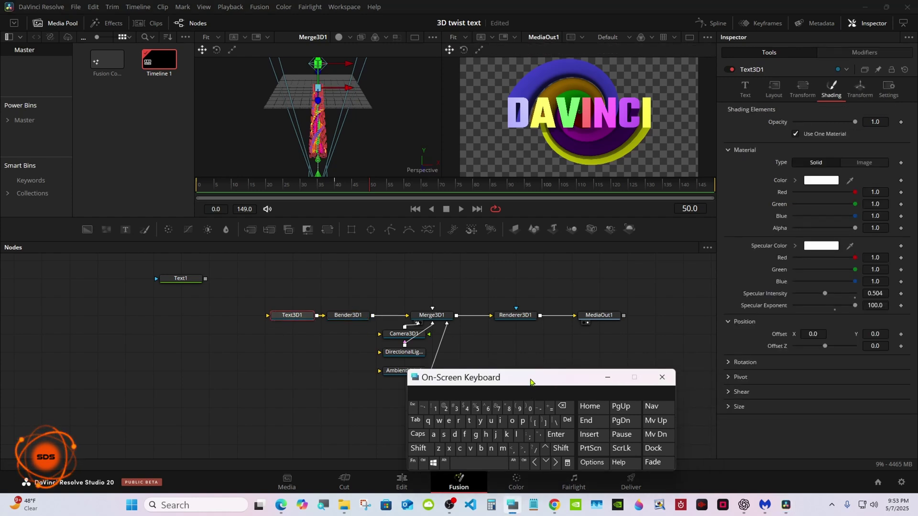
pyautogui.click(746, 90)
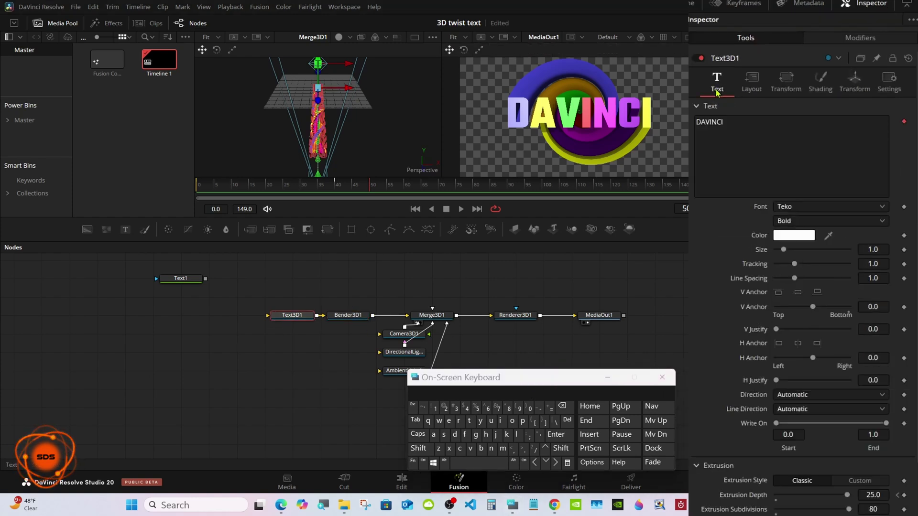
pyautogui.scroll(-3, 716, 92)
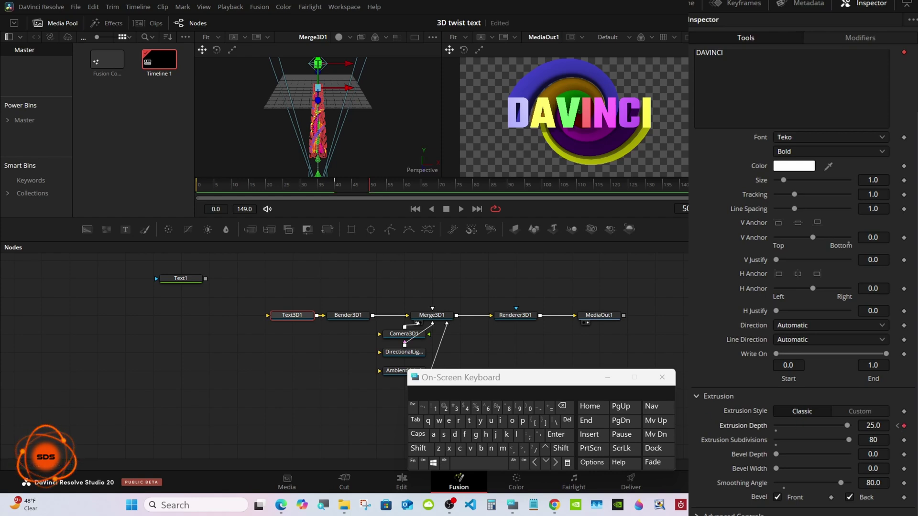
# Step: Keyframe Bender3D1's twist Amount at 2.0 on frame 50 and set it to 0.0 at frame 90
pyautogui.click(362, 318)
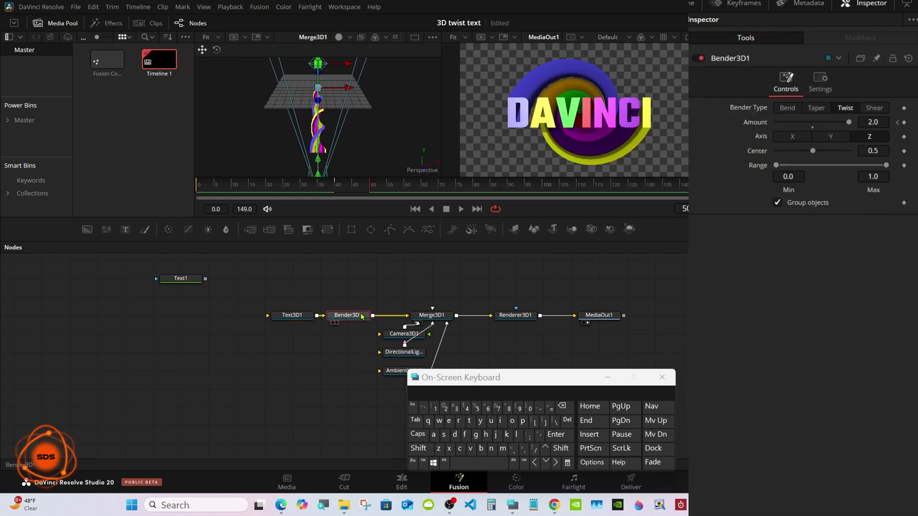
pyautogui.click(903, 122)
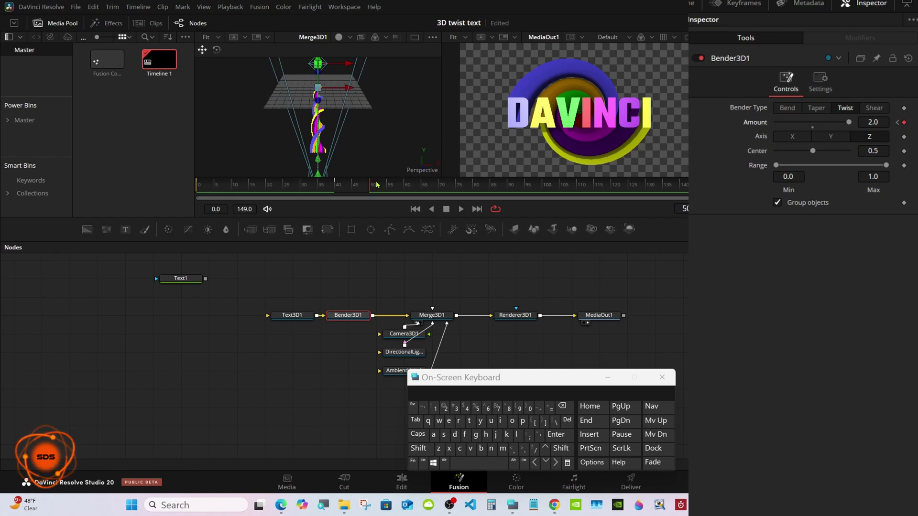
pyautogui.moveTo(378, 185); pyautogui.dragTo(511, 190)
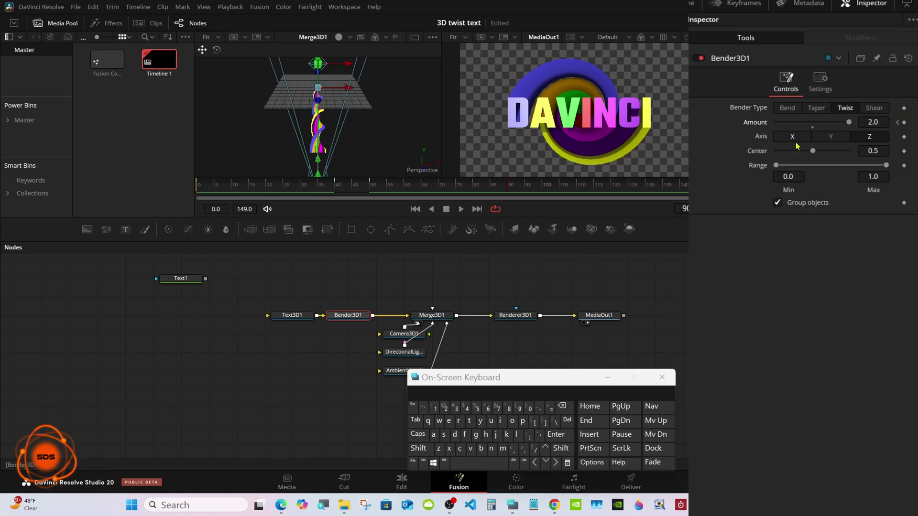
pyautogui.click(813, 128)
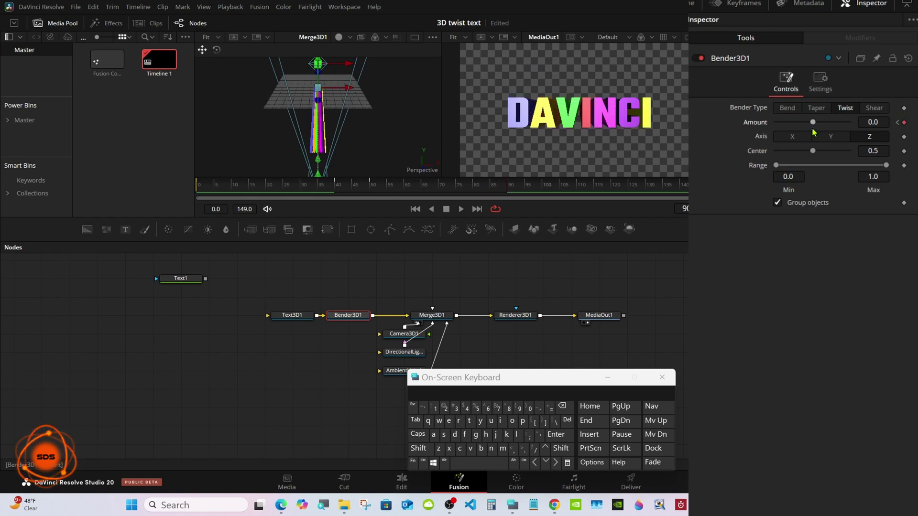
# Step: Set Text3D1's Extrusion Depth to 0.0 at frame 90
pyautogui.click(300, 315)
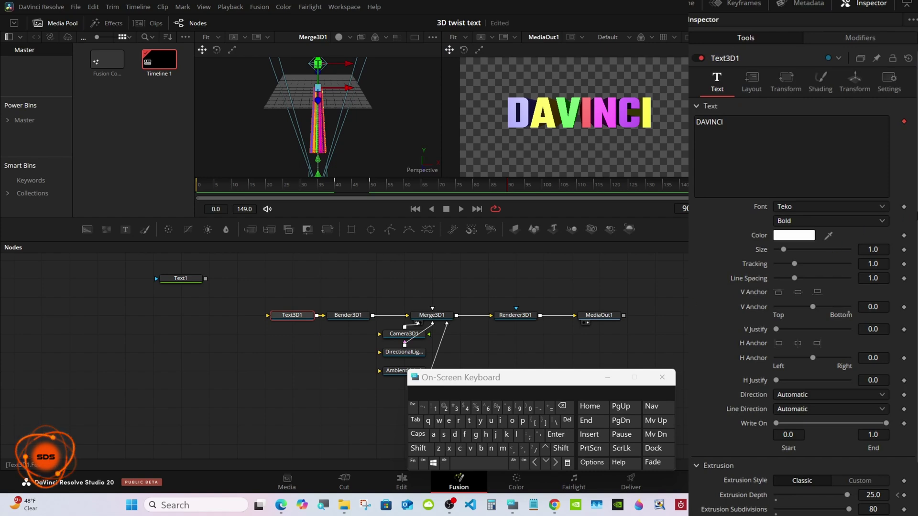
pyautogui.scroll(-3, 822, 412)
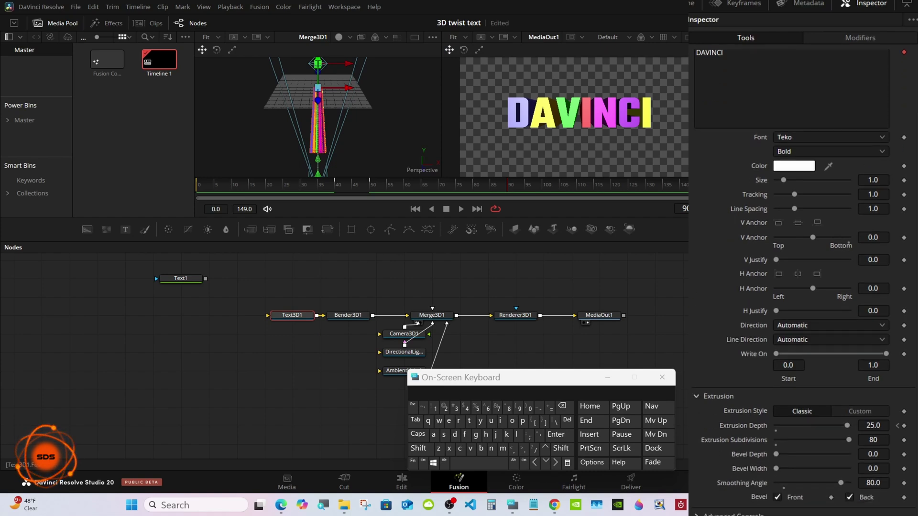
pyautogui.click(776, 434)
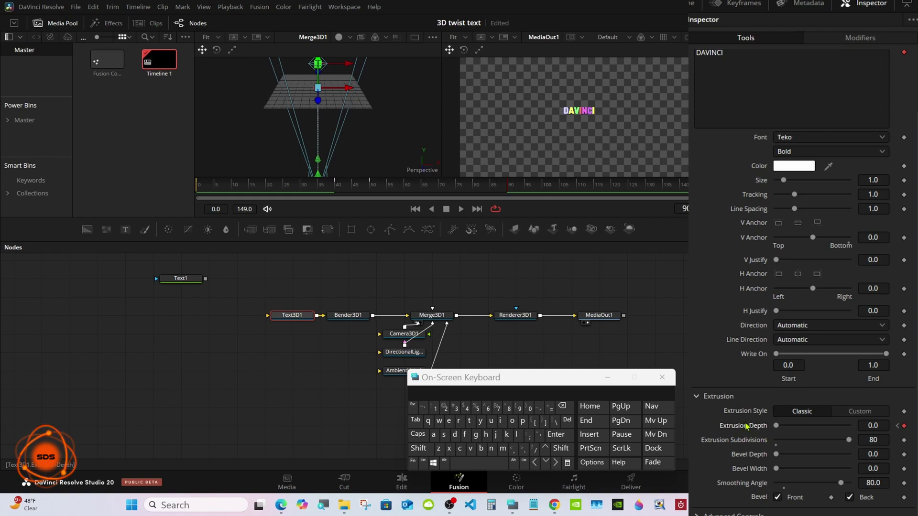
# Step: Return the playhead to frame 40 and tidy the node graph, shifting the camera and lights clear of Merge3D1 and Renderer3D1 closer to it
pyautogui.moveTo(510, 189); pyautogui.dragTo(335, 191)
pyautogui.moveTo(490, 380); pyautogui.dragTo(494, 381)
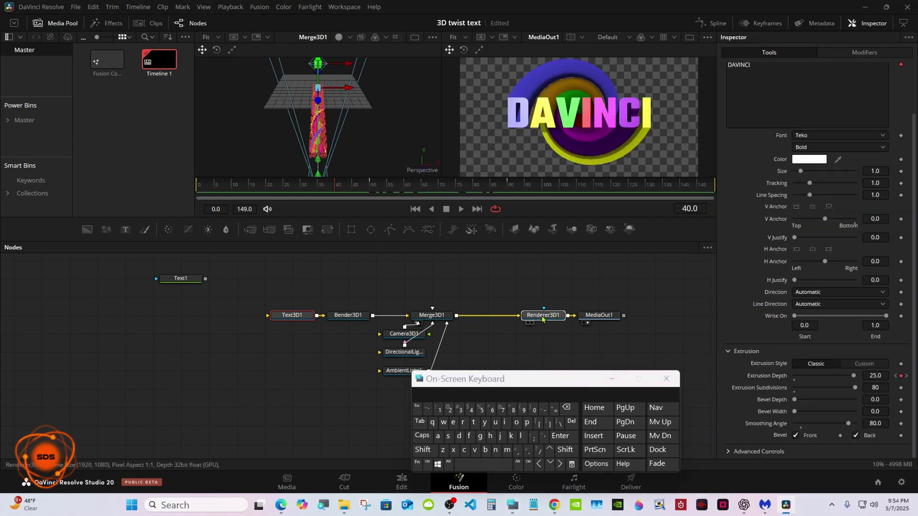
pyautogui.click(543, 315)
pyautogui.moveTo(407, 335); pyautogui.dragTo(376, 374)
pyautogui.click(430, 316)
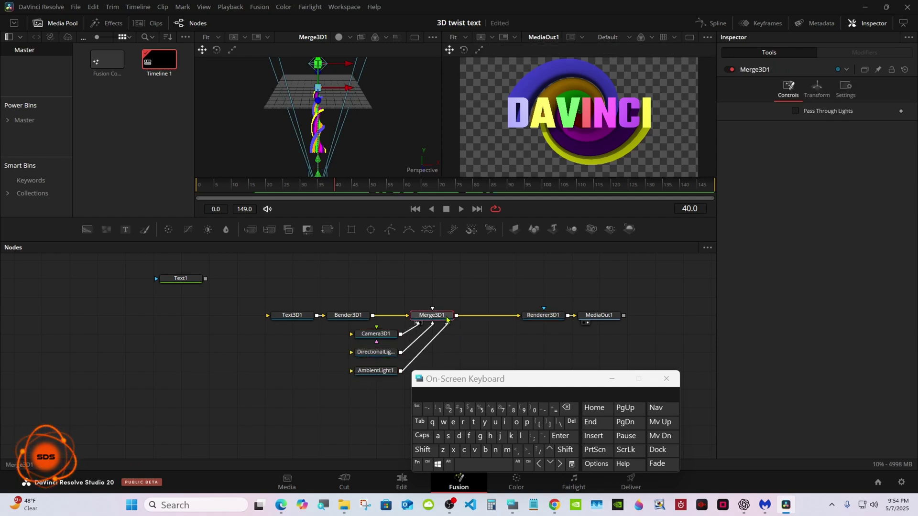
pyautogui.moveTo(539, 316); pyautogui.dragTo(484, 318)
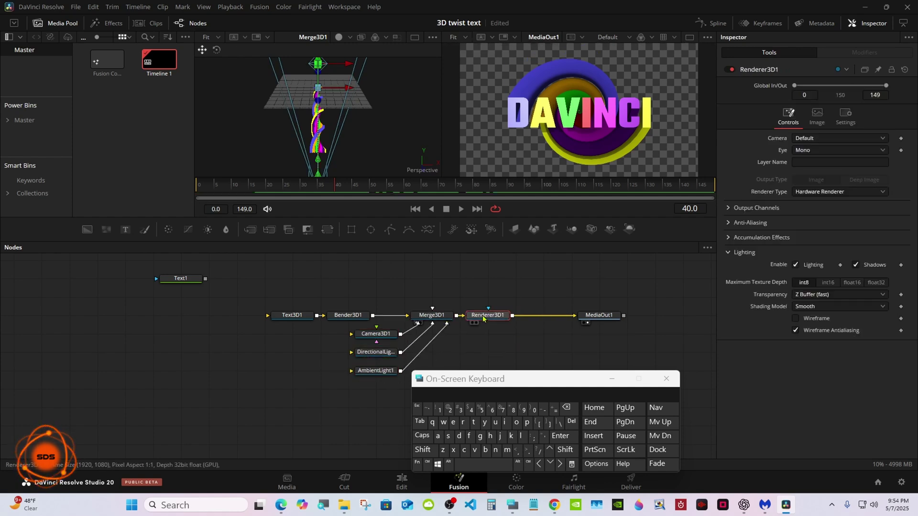
# Step: Insert a Keyframe Stretcher node between Renderer3D1 and MediaOut1
pyautogui.click(423, 450)
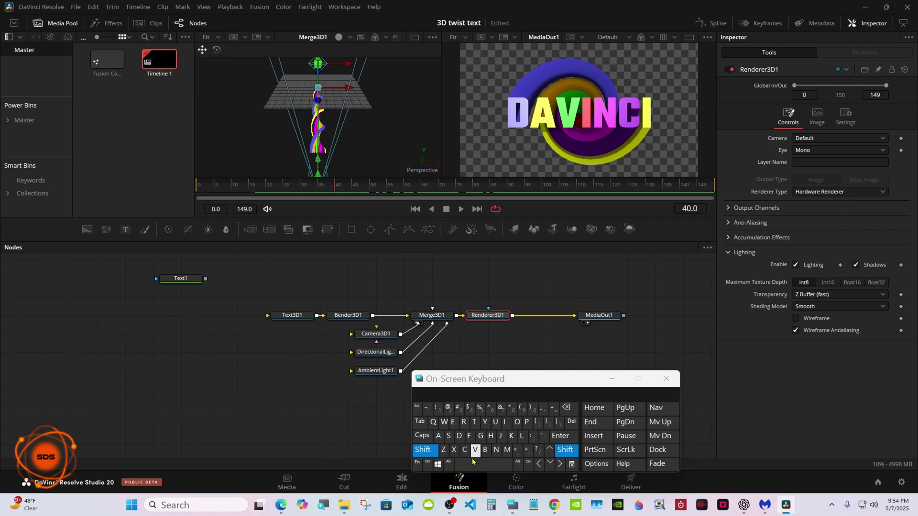
pyautogui.click(475, 464)
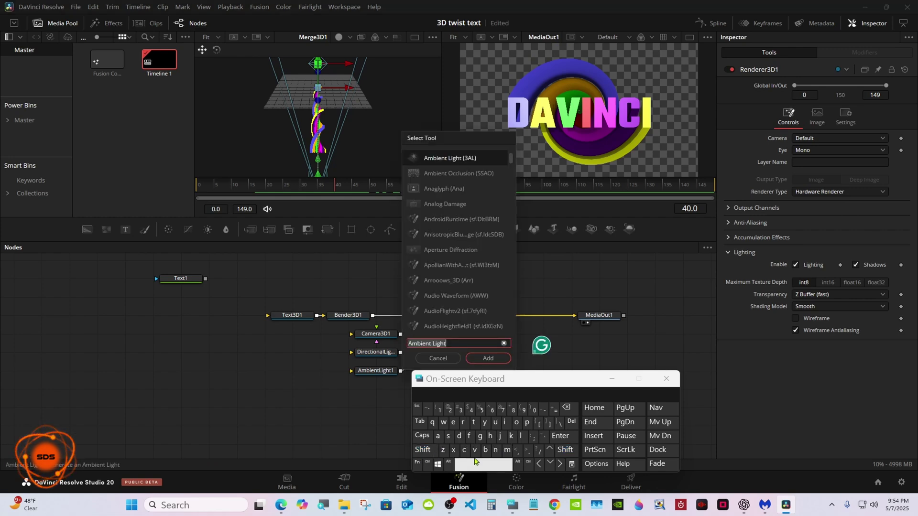
pyautogui.click(511, 436)
pyautogui.click(453, 422)
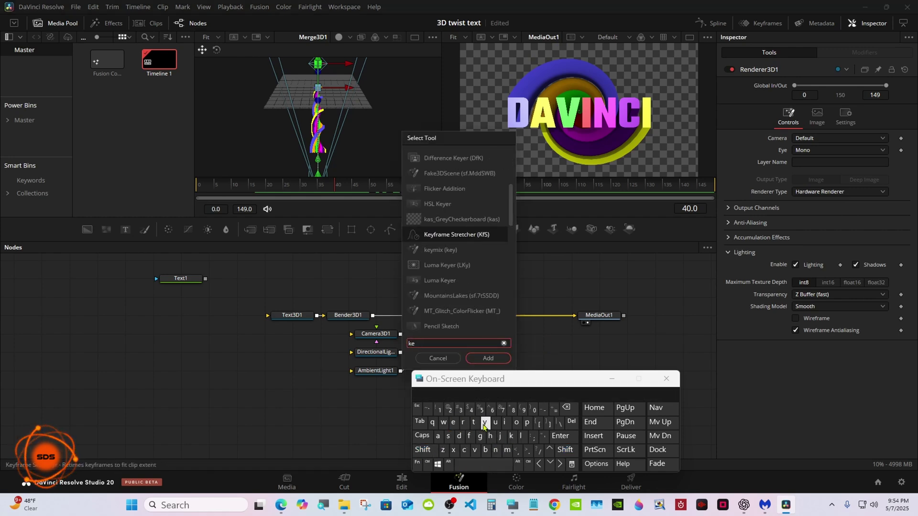
pyautogui.click(484, 422)
pyautogui.click(444, 234)
pyautogui.click(488, 358)
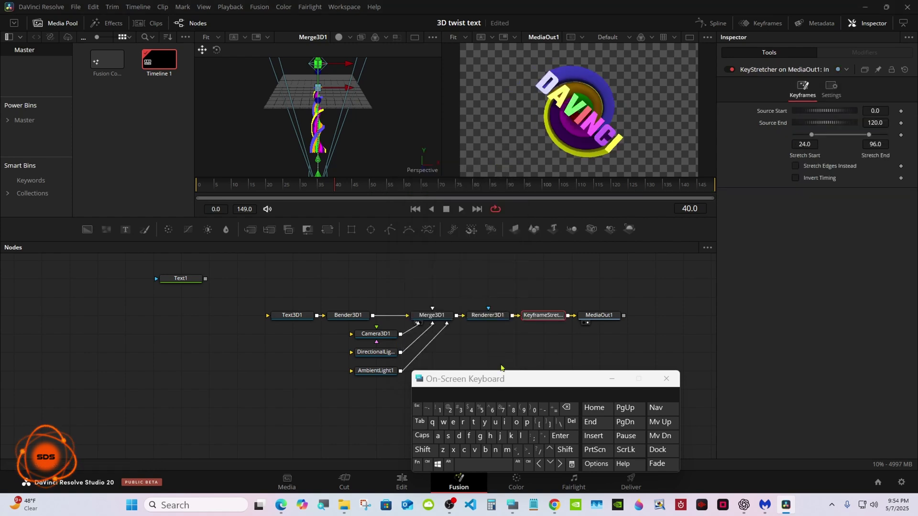
# Step: Set the Keyframe Stretcher's Stretch Start to 40.0 and Stretch End to 50.0
pyautogui.moveTo(500, 391); pyautogui.dragTo(560, 373)
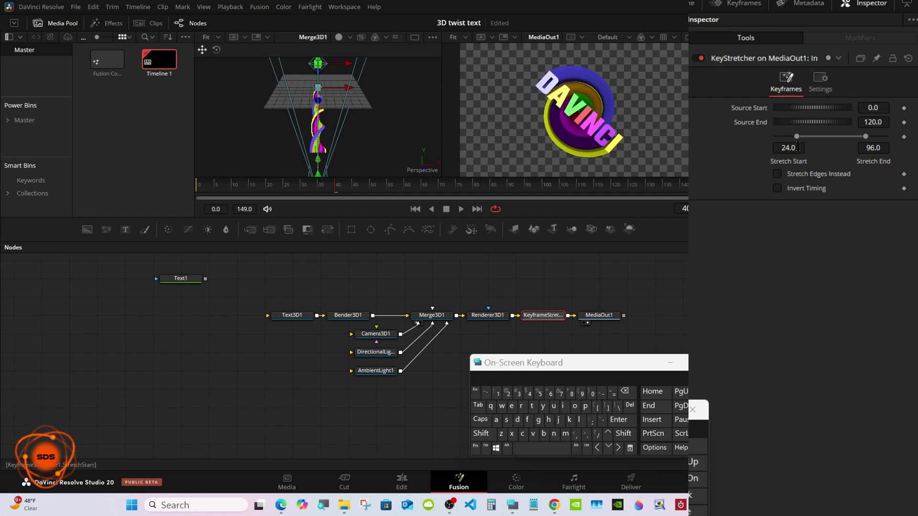
pyautogui.click(807, 144)
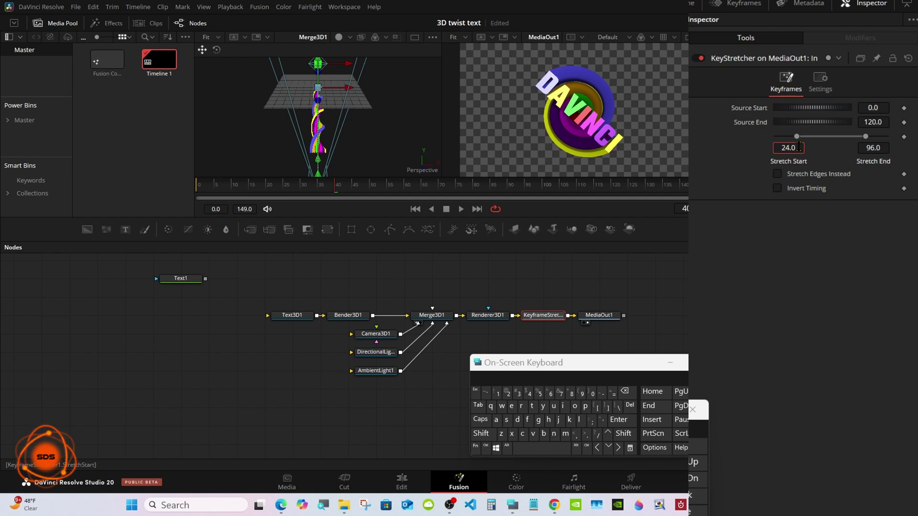
pyautogui.click(624, 391)
pyautogui.click(624, 391)
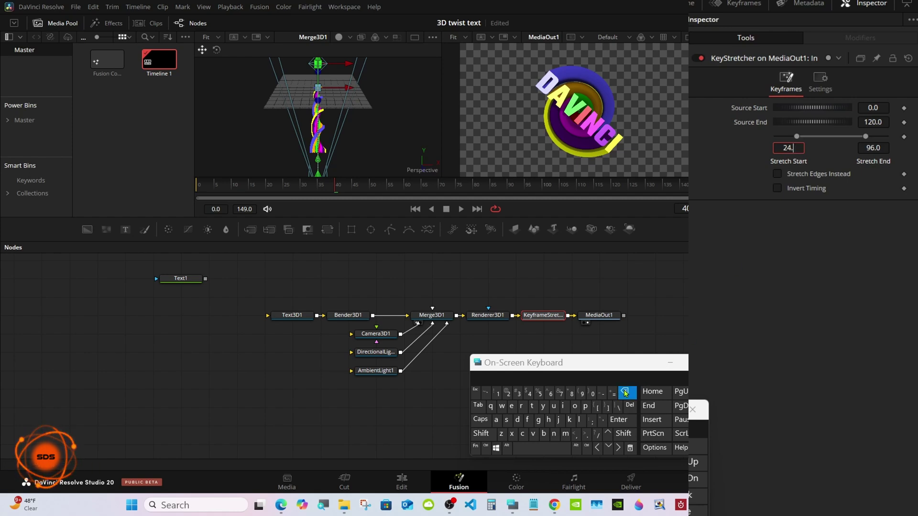
pyautogui.click(624, 391)
pyautogui.click(625, 391)
pyautogui.click(530, 393)
pyautogui.click(592, 393)
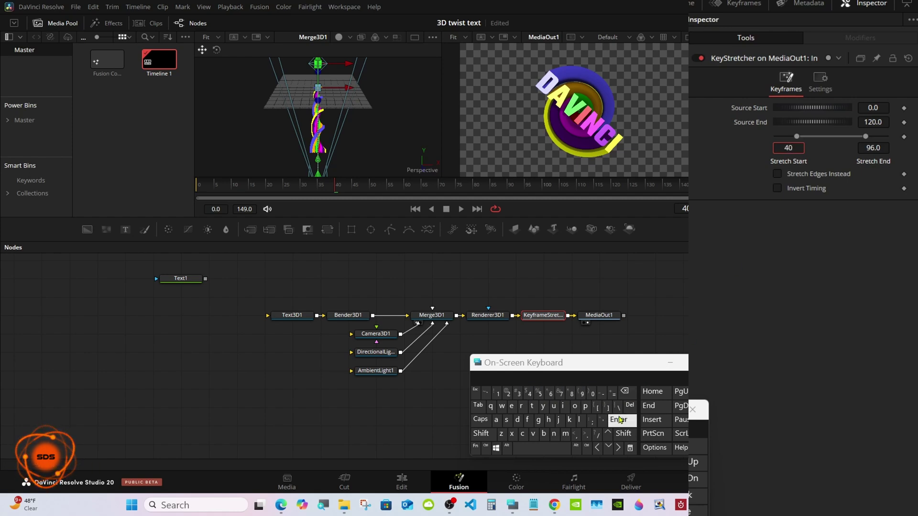
pyautogui.click(618, 419)
pyautogui.click(539, 393)
pyautogui.click(591, 393)
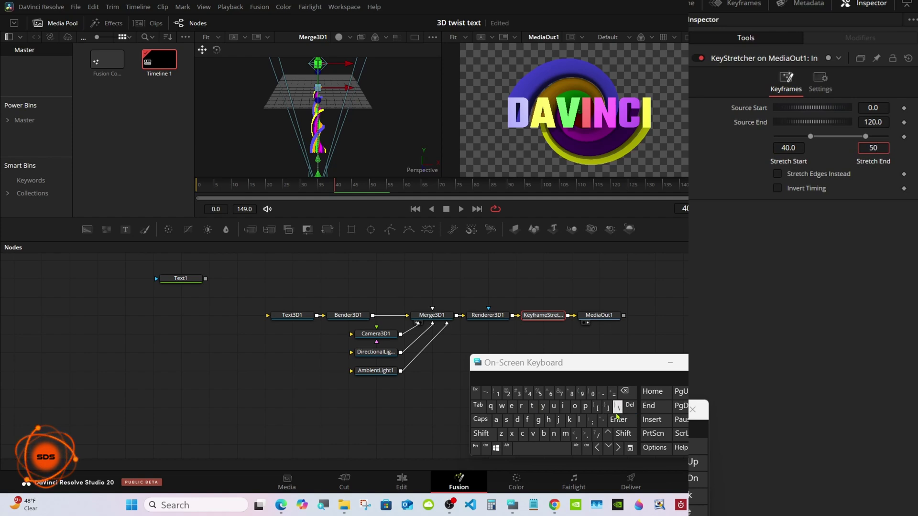
pyautogui.click(619, 419)
# Step: Show MediaOut1 in a single, enlarged viewer and scrub the playhead through the final frames of the animation
pyautogui.click(690, 37)
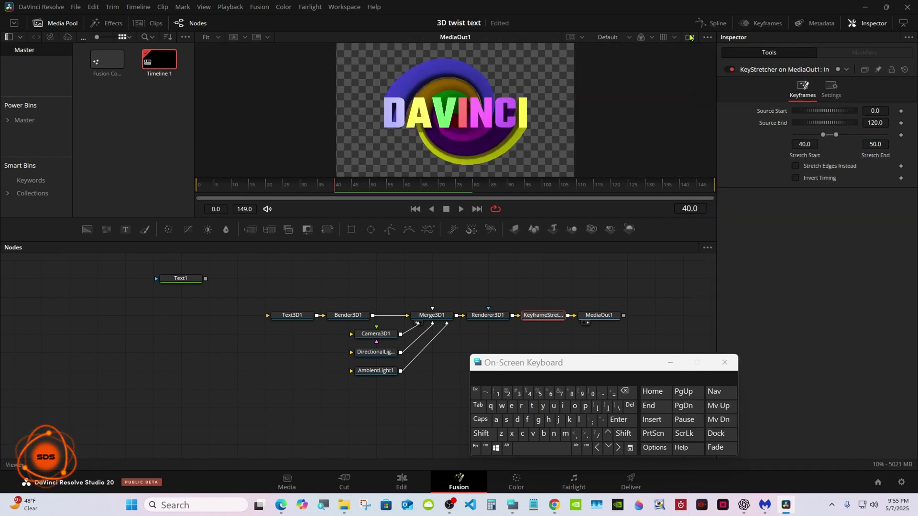
pyautogui.moveTo(518, 242); pyautogui.dragTo(518, 268)
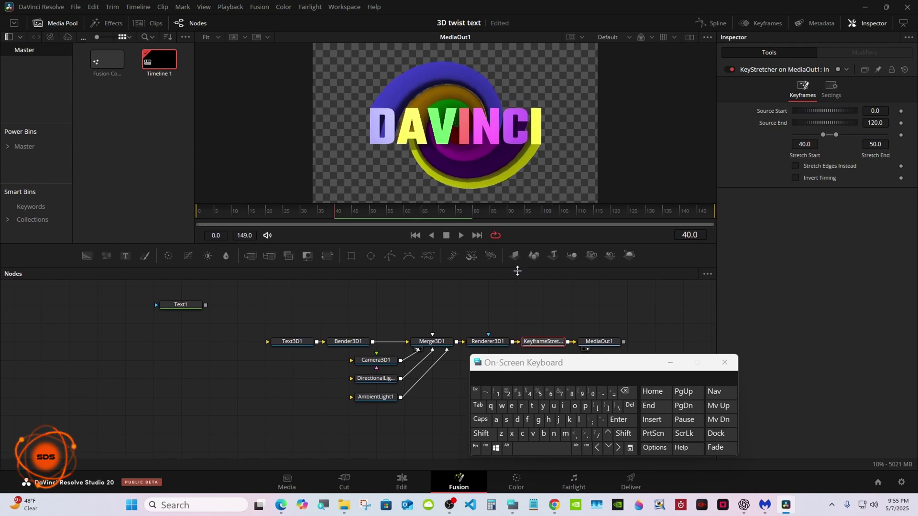
pyautogui.moveTo(336, 216); pyautogui.dragTo(616, 213)
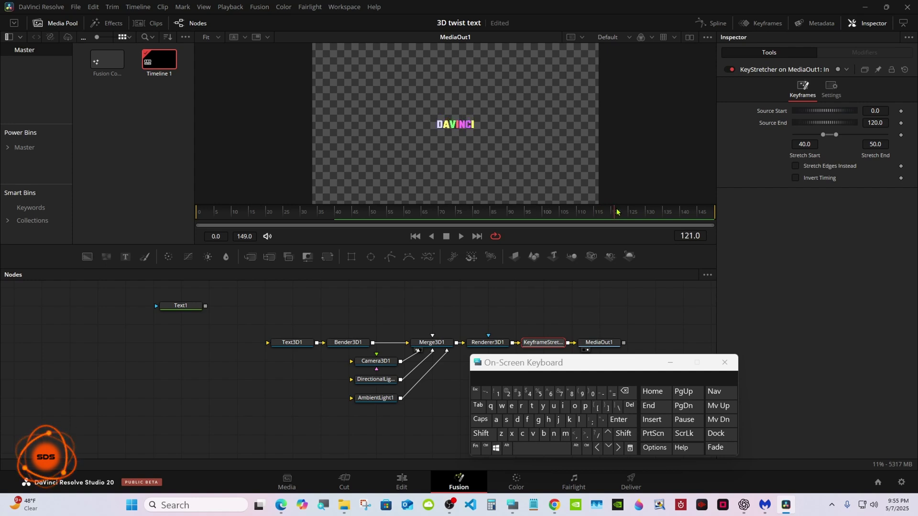
pyautogui.moveTo(617, 212)
pyautogui.mouseDown()
pyautogui.moveTo(213, 213)
pyautogui.moveTo(642, 214)
pyautogui.moveTo(599, 215)
pyautogui.mouseUp()
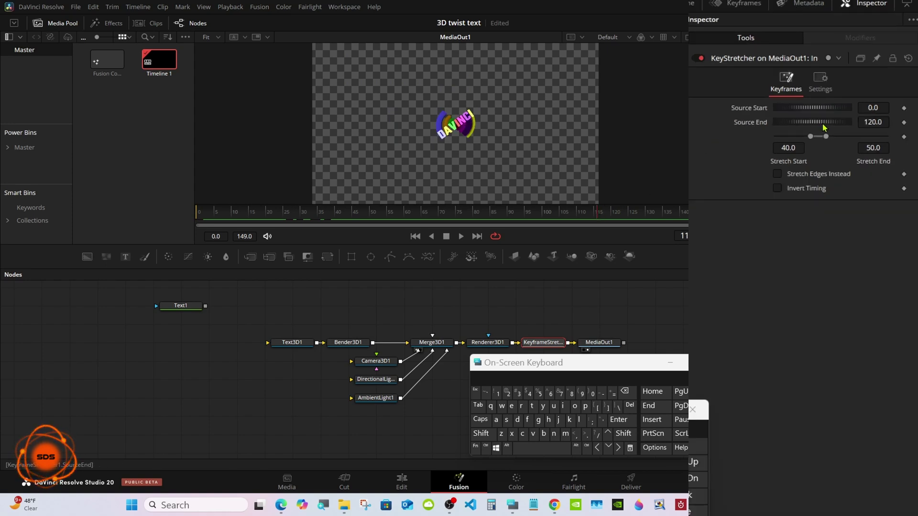
# Step: Lower the Keyframe Stretcher's Source End to 98.551, scrubbing the last frames to see where the untwisting finishes
pyautogui.moveTo(824, 127); pyautogui.dragTo(624, 216)
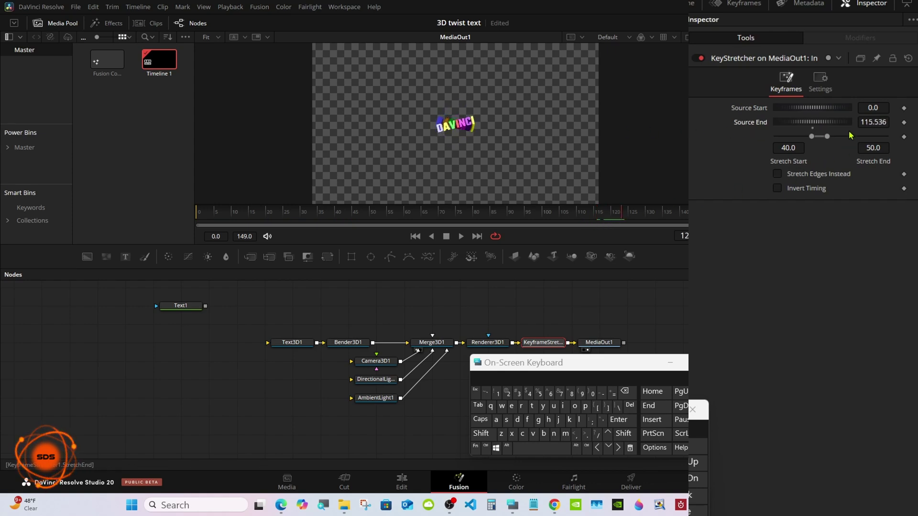
pyautogui.moveTo(841, 126); pyautogui.dragTo(587, 139)
pyautogui.moveTo(623, 216); pyautogui.dragTo(650, 211)
pyautogui.moveTo(839, 128); pyautogui.dragTo(522, 165)
pyautogui.moveTo(643, 216); pyautogui.dragTo(666, 214)
pyautogui.moveTo(829, 126); pyautogui.dragTo(661, 142)
pyautogui.moveTo(664, 215); pyautogui.dragTo(675, 215)
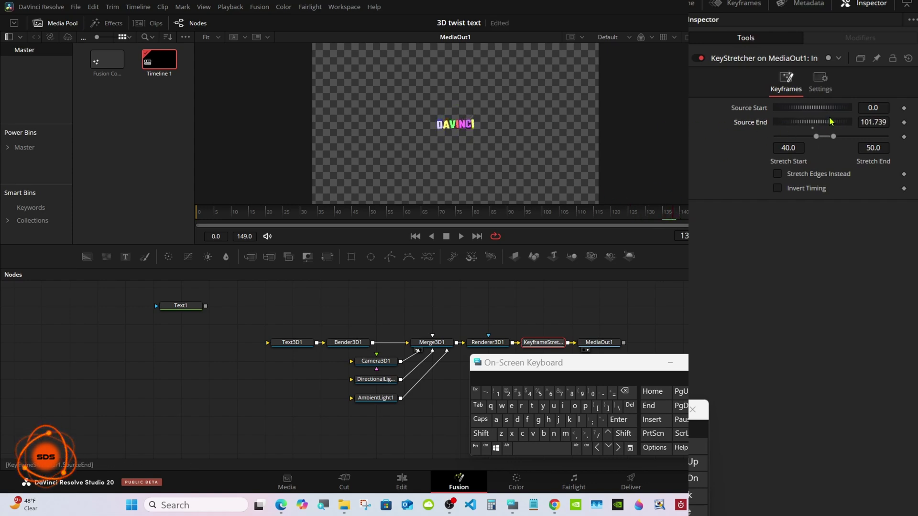
pyautogui.moveTo(830, 122); pyautogui.dragTo(678, 179)
pyautogui.moveTo(675, 215); pyautogui.dragTo(681, 215)
pyautogui.moveTo(825, 123); pyautogui.dragTo(808, 123)
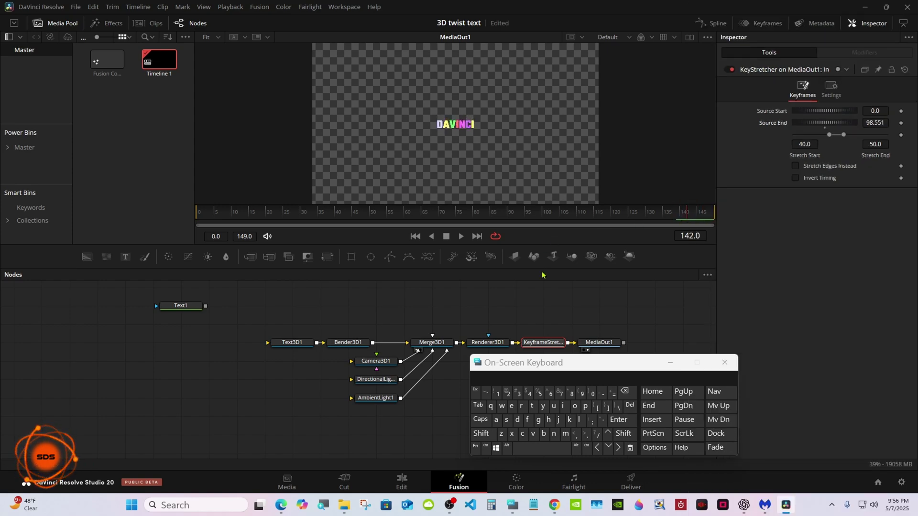
# Step: Switch to the Edit page and play the Fusion Composition clip from its start
pyautogui.moveTo(538, 360); pyautogui.dragTo(660, 321)
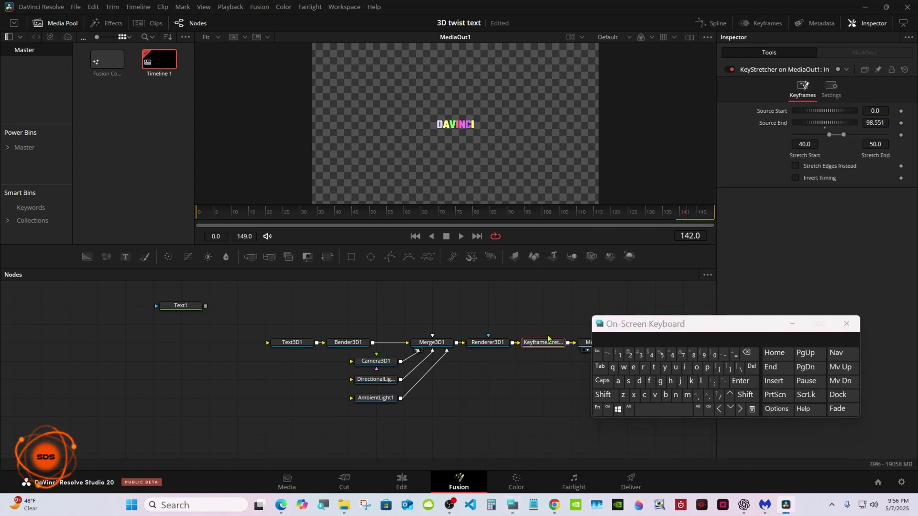
pyautogui.click(406, 480)
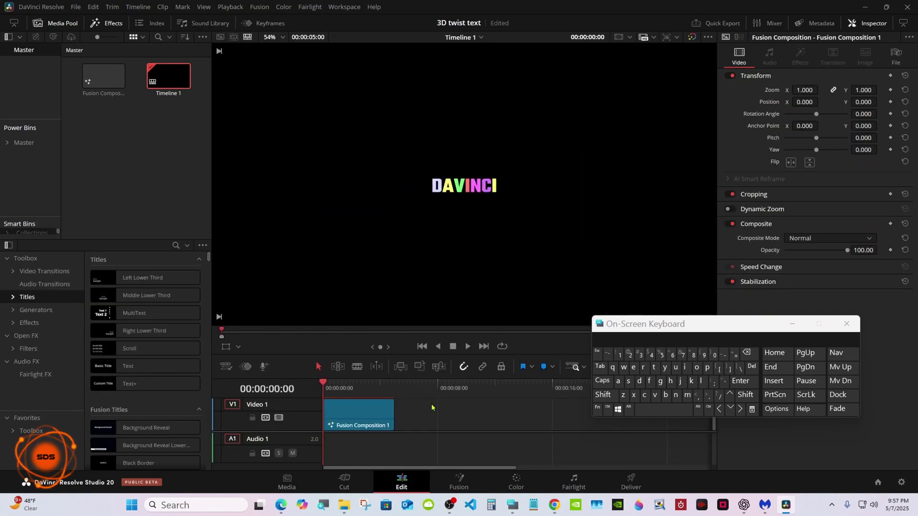
pyautogui.click(792, 324)
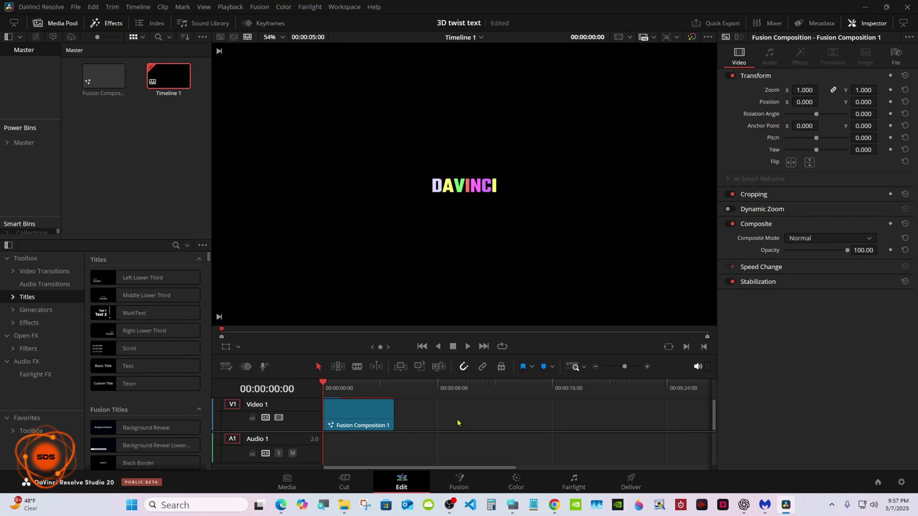
pyautogui.click(468, 347)
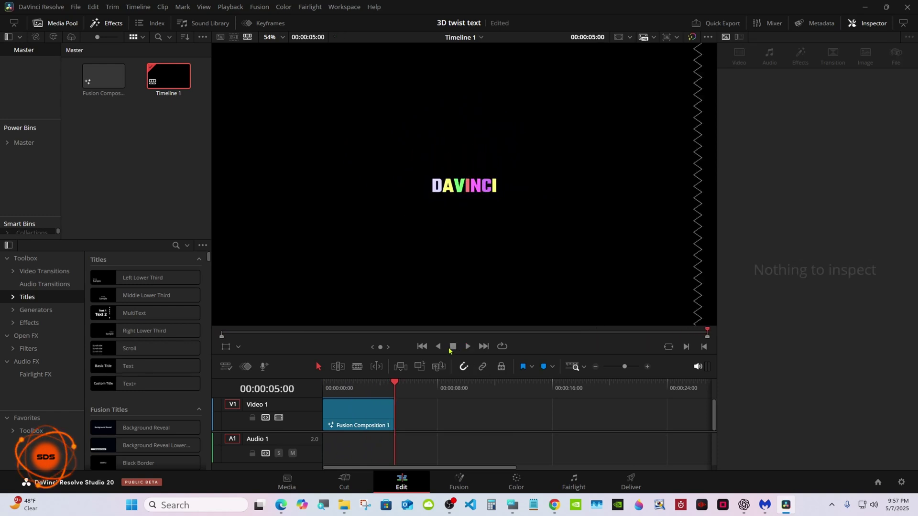
# Step: Lengthen the Fusion Composition clip to 00:00:06:08 and play it to test the stretched timing
pyautogui.moveTo(394, 409); pyautogui.dragTo(412, 410)
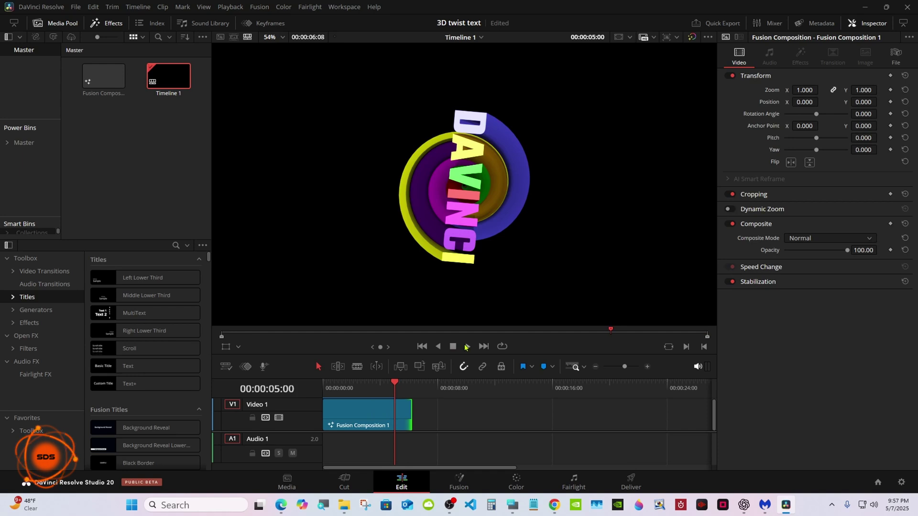
pyautogui.click(466, 347)
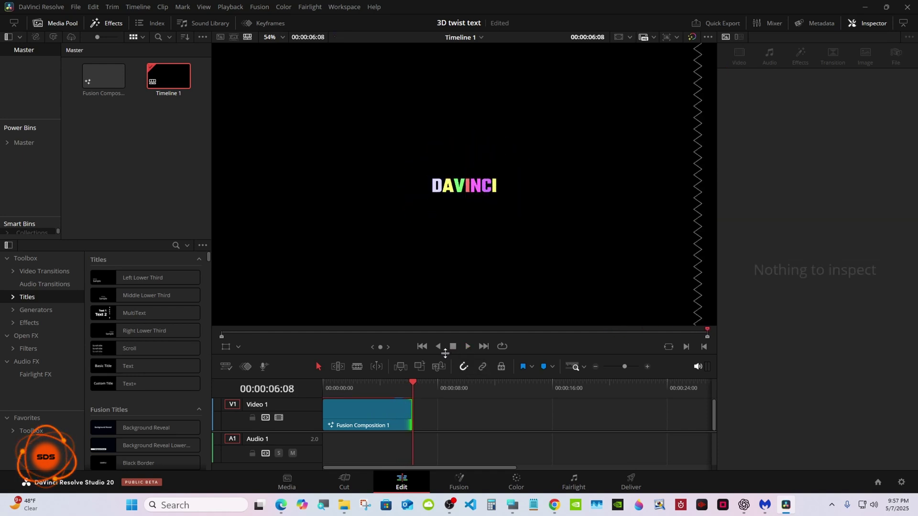
pyautogui.click(348, 395)
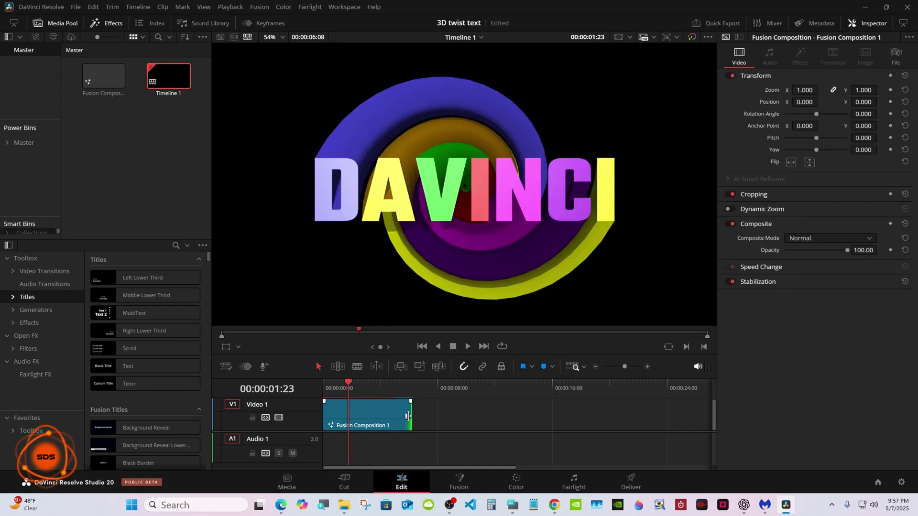
# Step: Shorten the end of the Fusion Composition clip and reopen it on the Fusion page at frame 41
pyautogui.moveTo(408, 416); pyautogui.dragTo(389, 418)
pyautogui.click(342, 390)
pyautogui.click(464, 486)
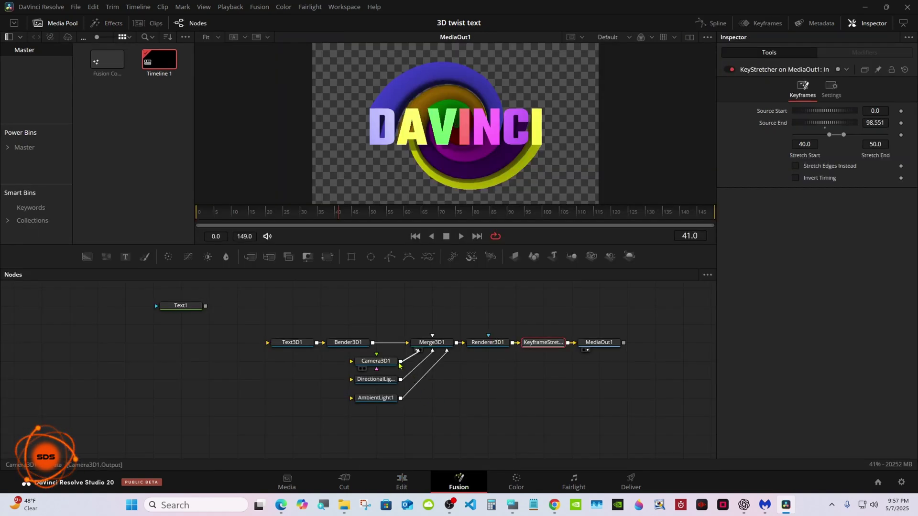
# Step: Set Camera3D1's Z translation to 34.06 and check the framing of the twisted text back to frame 29
pyautogui.click(374, 363)
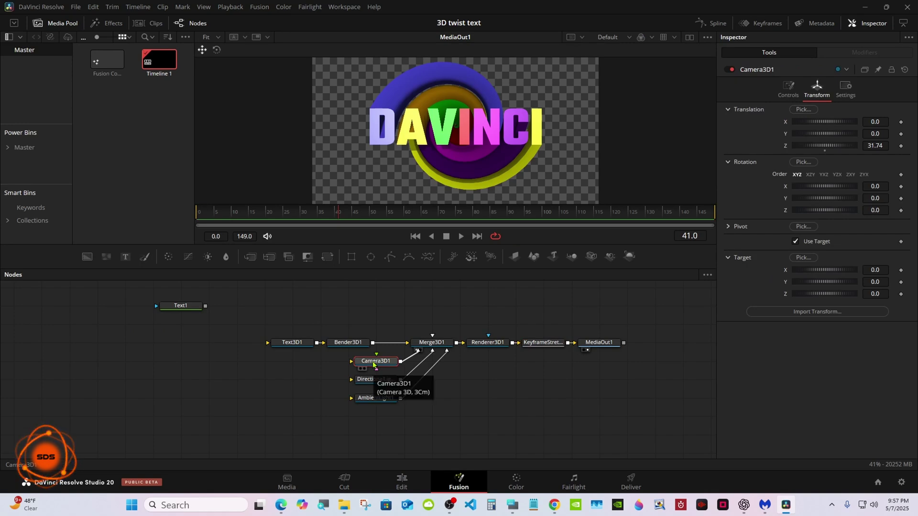
pyautogui.moveTo(547, 269); pyautogui.dragTo(695, 277)
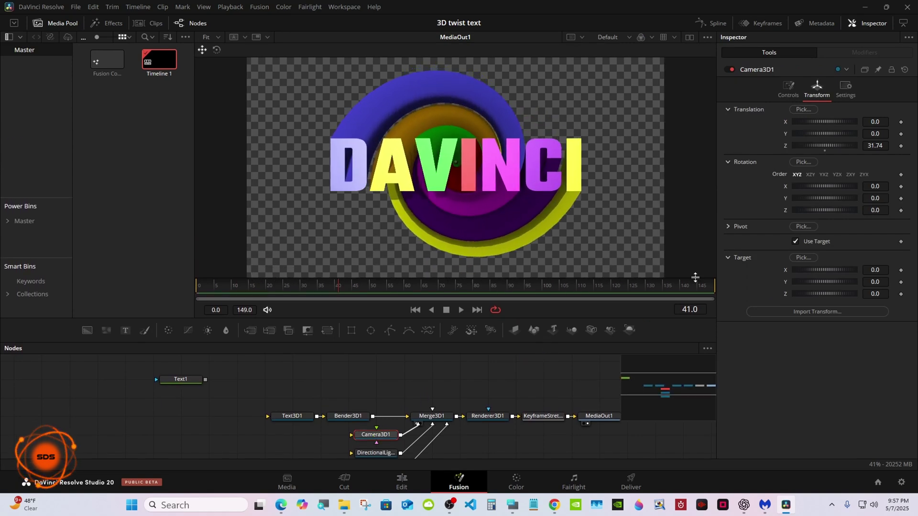
pyautogui.moveTo(825, 149); pyautogui.dragTo(819, 151)
pyautogui.moveTo(337, 289); pyautogui.dragTo(299, 285)
pyautogui.moveTo(404, 341); pyautogui.dragTo(404, 280)
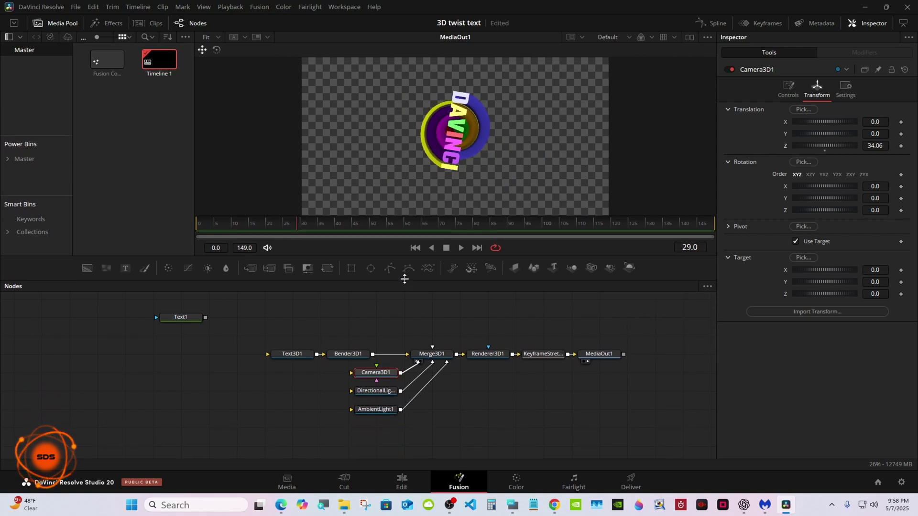
# Step: Select all connected nodes from Text3D1 to the Keyframe Stretcher, without MediaOut1, and create a macro from them
pyautogui.click(512, 505)
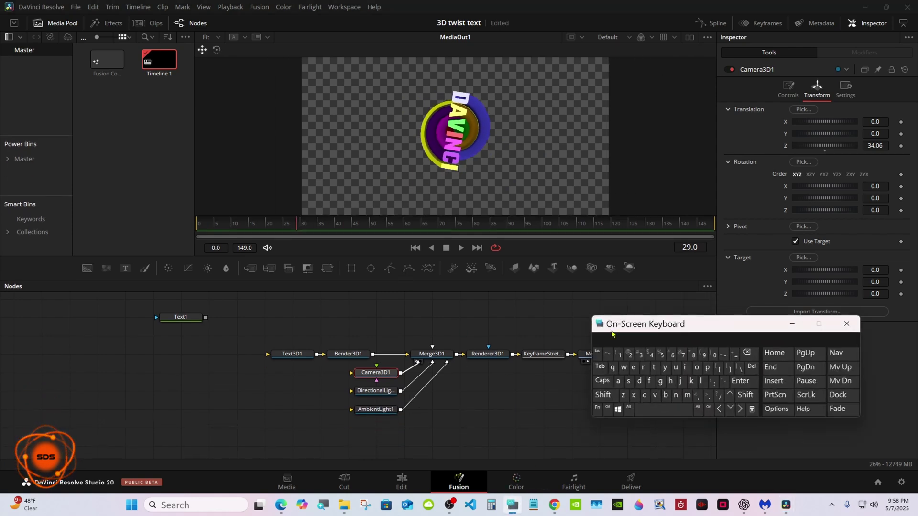
pyautogui.moveTo(645, 322); pyautogui.dragTo(727, 340)
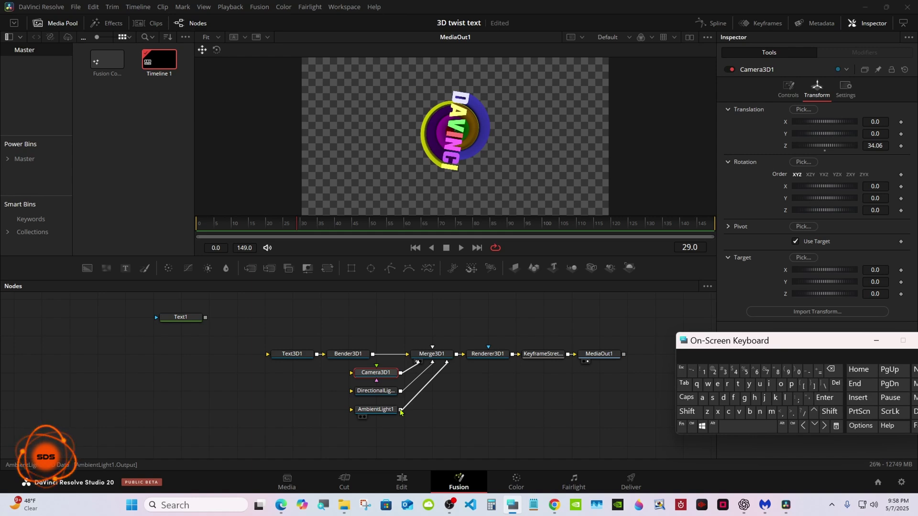
pyautogui.moveTo(258, 434); pyautogui.dragTo(542, 333)
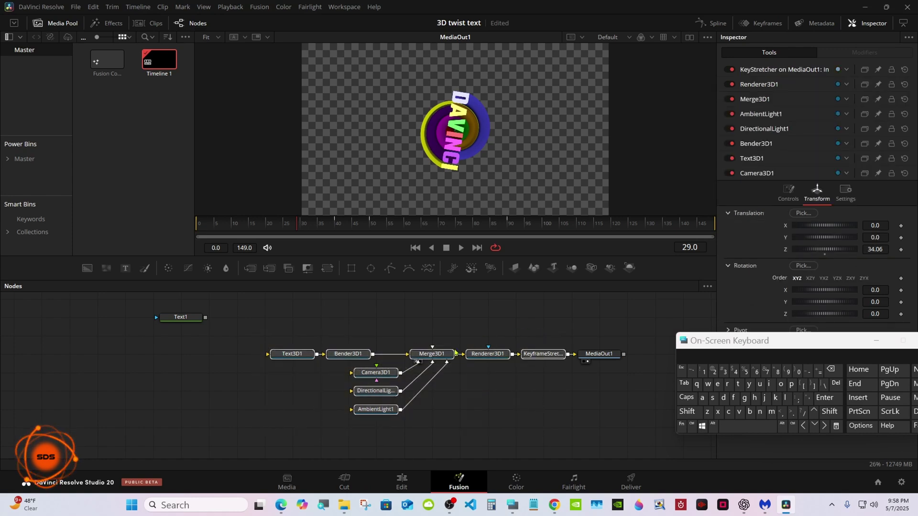
pyautogui.rightClick(429, 357)
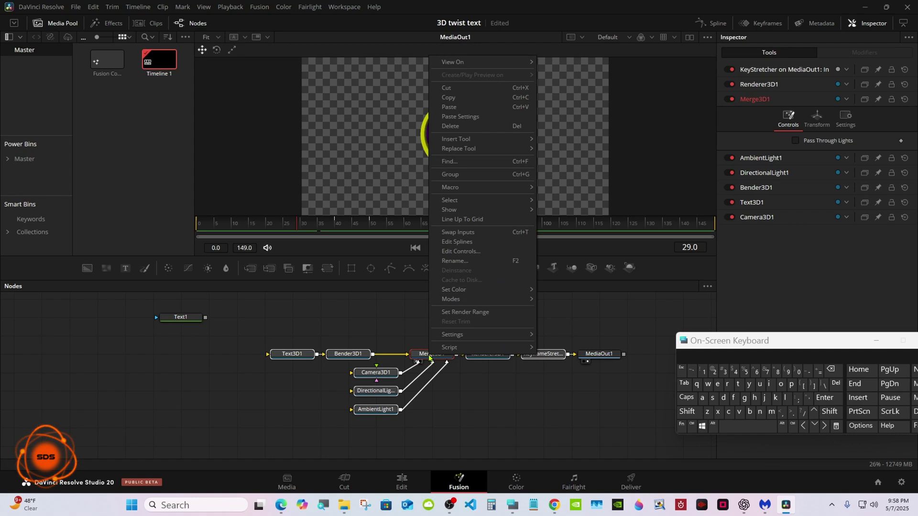
pyautogui.moveTo(470, 191)
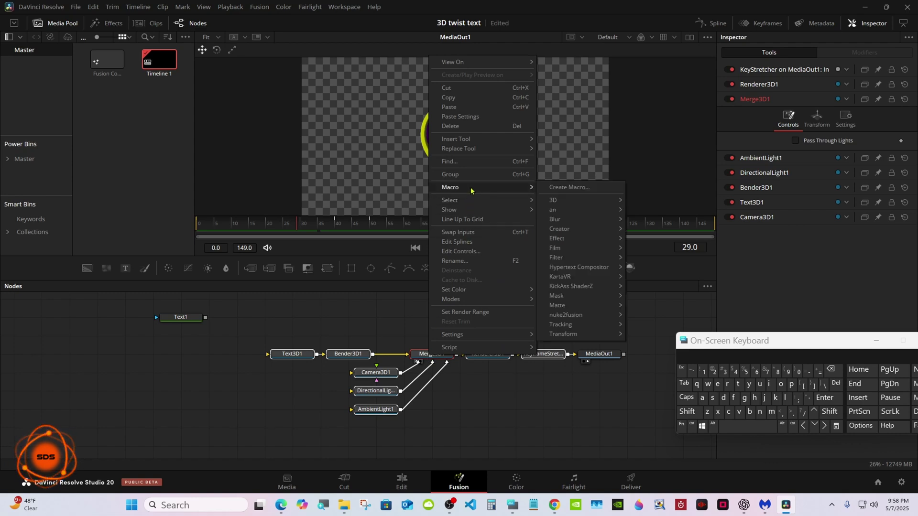
pyautogui.click(565, 187)
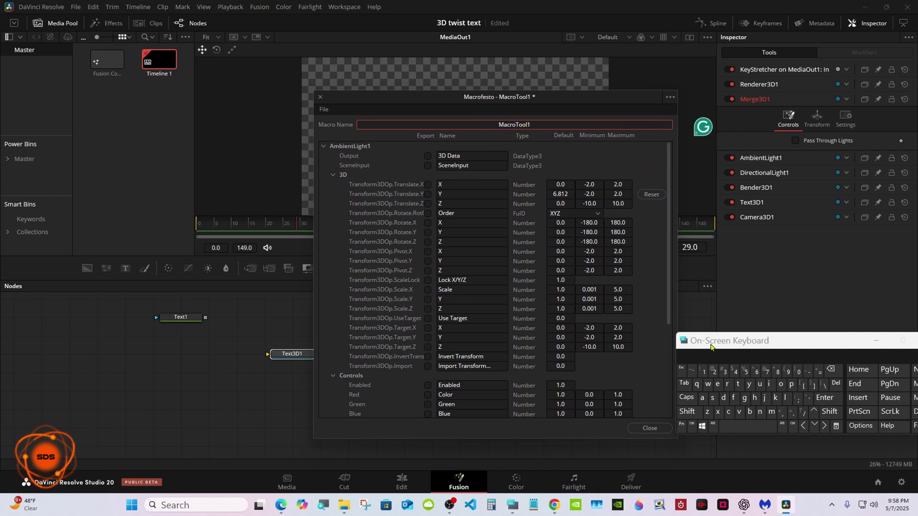
# Step: Name the macro "Twist Text 3D"
pyautogui.moveTo(709, 340); pyautogui.dragTo(591, 283)
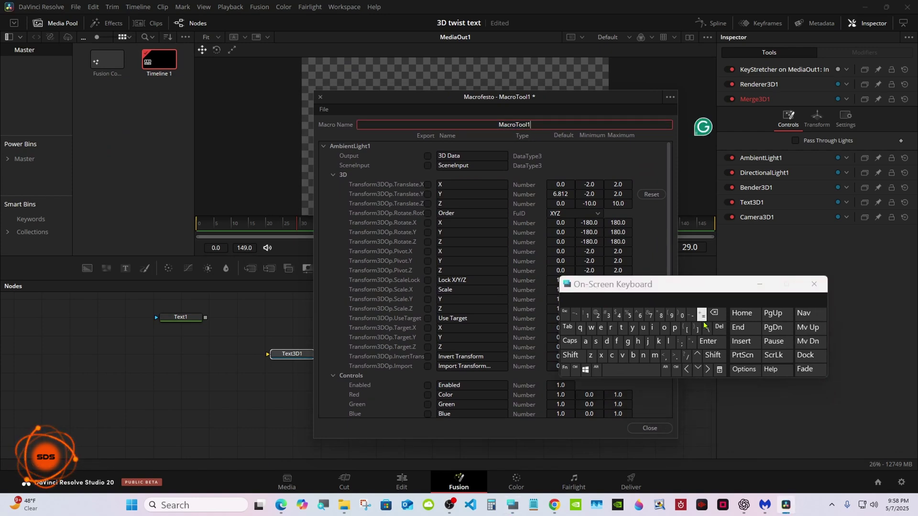
pyautogui.click(714, 313)
pyautogui.click(570, 355)
pyautogui.click(622, 328)
pyautogui.click(591, 328)
pyautogui.click(652, 328)
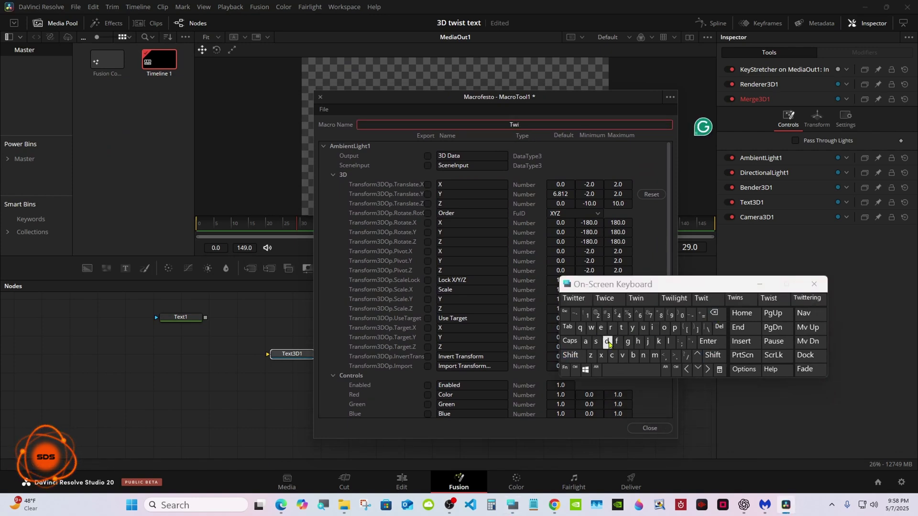
pyautogui.click(596, 342)
pyautogui.click(573, 299)
pyautogui.click(570, 355)
pyautogui.click(621, 328)
pyautogui.click(601, 329)
pyautogui.click(601, 355)
pyautogui.click(621, 328)
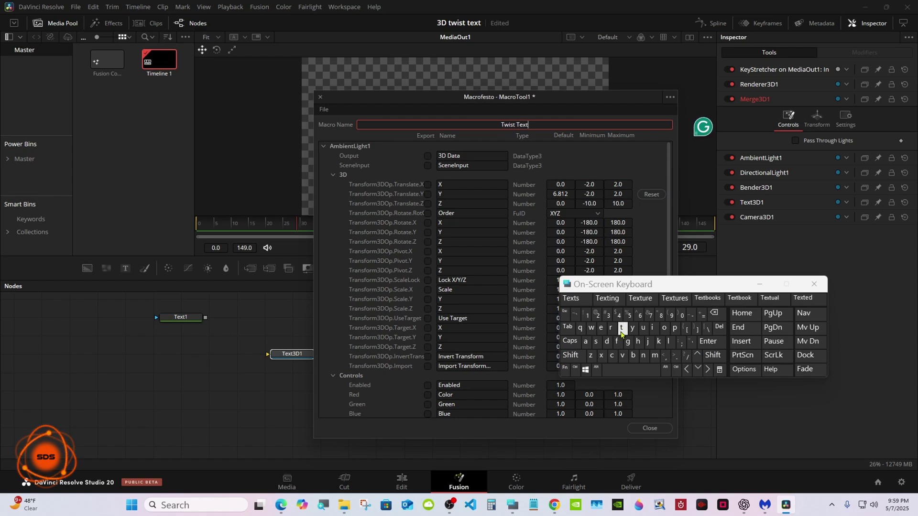
pyautogui.click(631, 370)
pyautogui.click(608, 314)
pyautogui.click(571, 355)
pyautogui.click(606, 341)
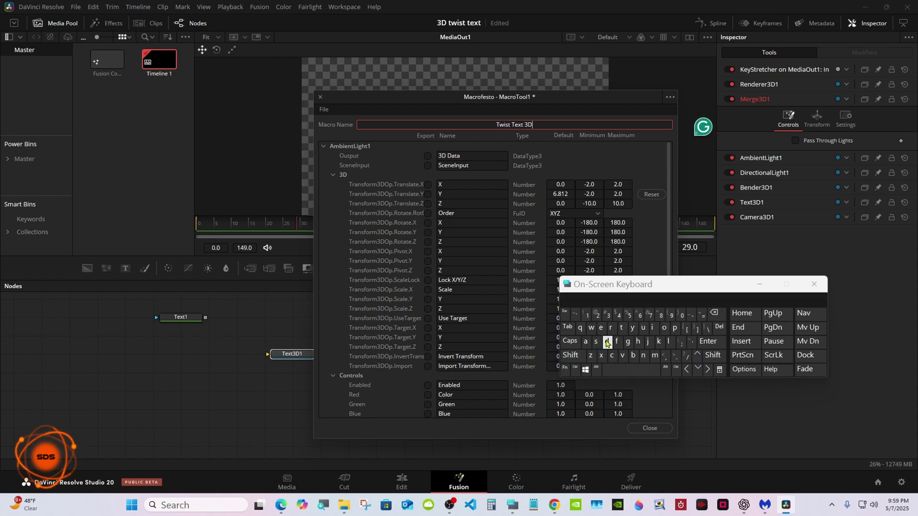
# Step: Collapse AmbientLight1's 3D parameters in the macro editor and mark its Intensity control for export
pyautogui.moveTo(574, 287); pyautogui.dragTo(637, 287)
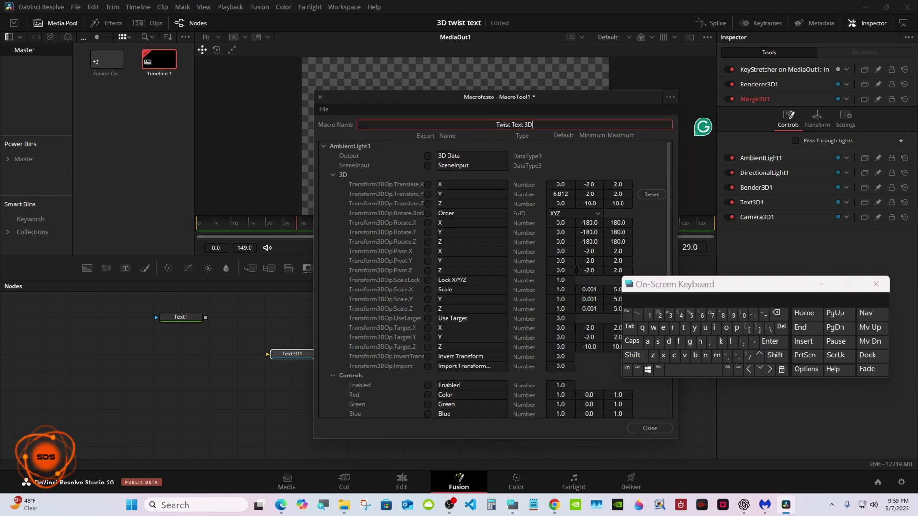
pyautogui.click(332, 174)
pyautogui.click(427, 232)
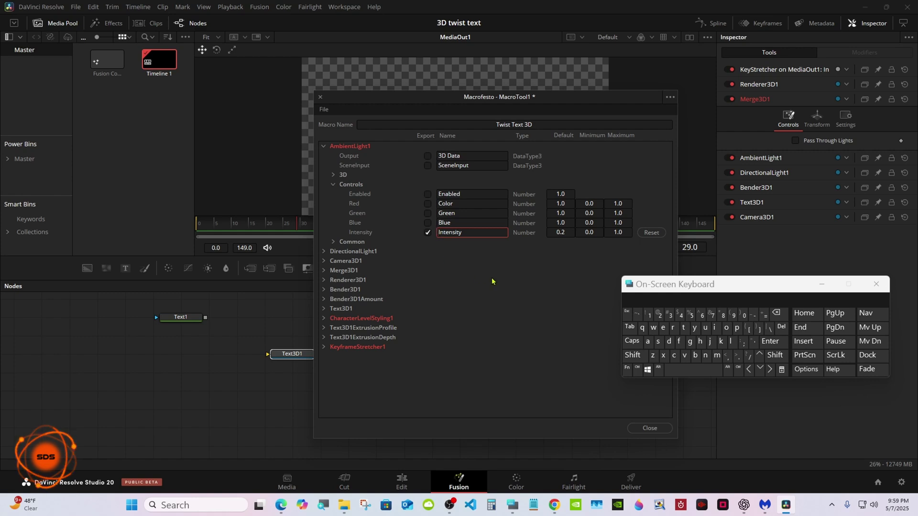
# Step: Rename AmbientLight1's exported Intensity control as "Ambient Intensity" and collapse the AmbientLight1 parameters
pyautogui.click(632, 355)
pyautogui.click(647, 341)
pyautogui.click(716, 355)
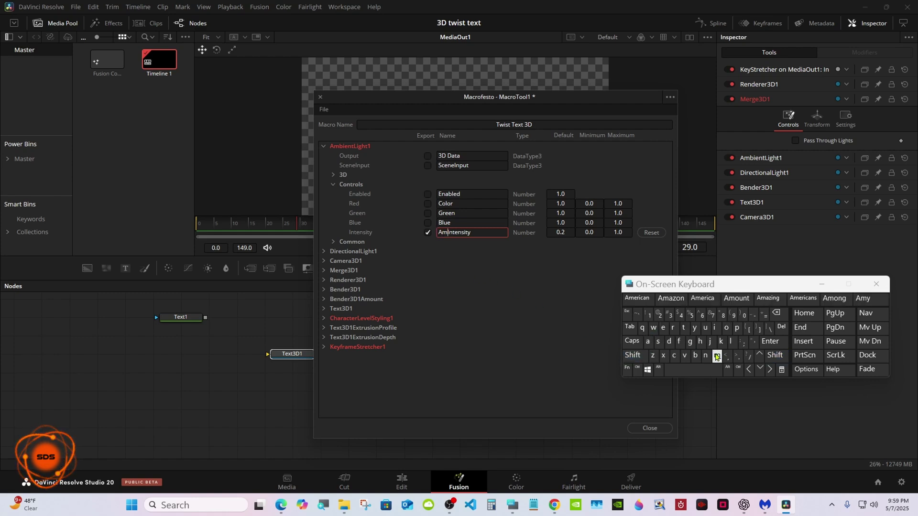
pyautogui.click(695, 355)
pyautogui.click(714, 328)
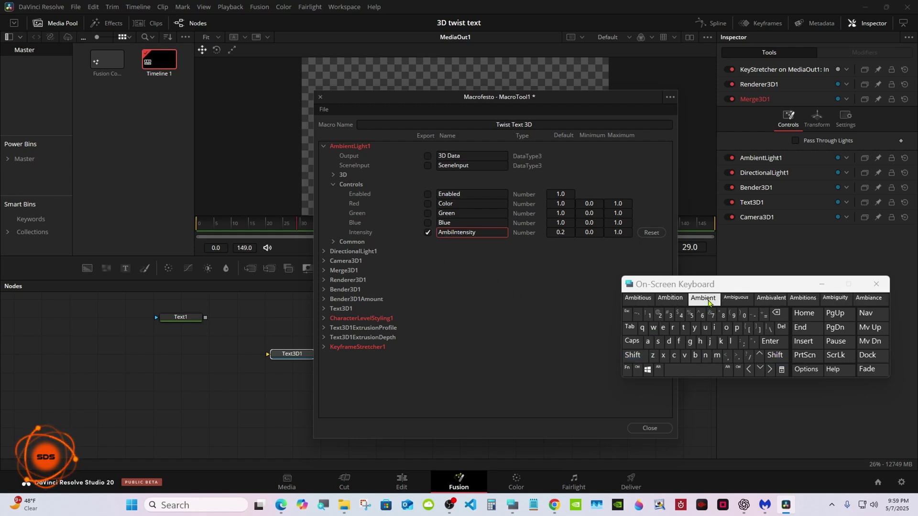
pyautogui.click(703, 298)
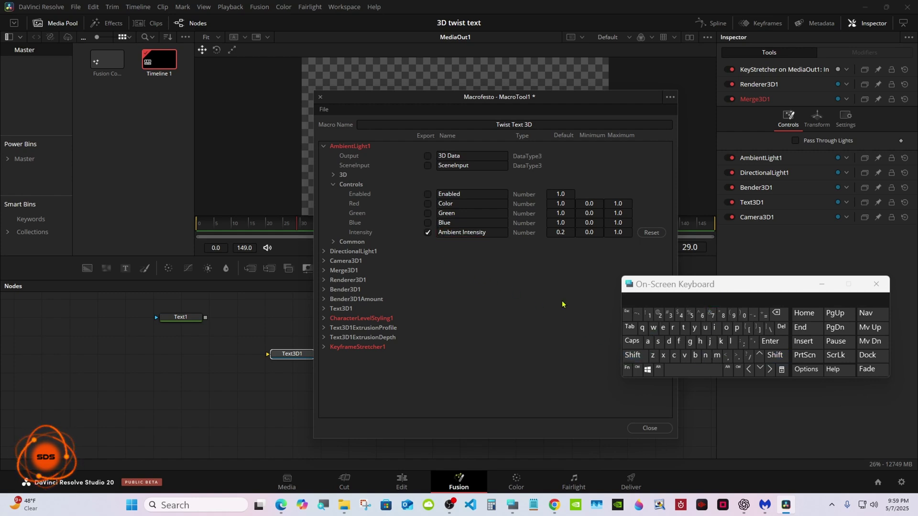
pyautogui.click(333, 185)
pyautogui.click(323, 146)
# Step: Expand DirectionalLight1 in the macro editor, collapse its 3D parameters and mark its Intensity control for export
pyautogui.click(324, 156)
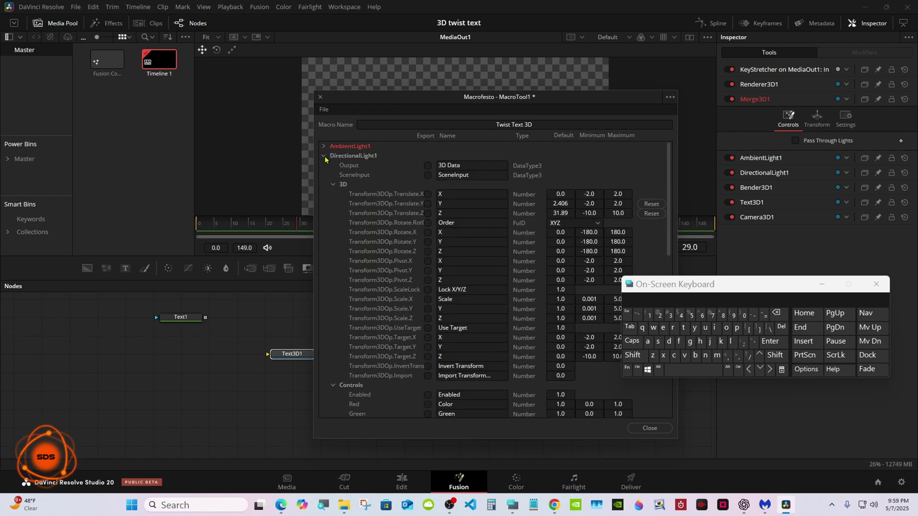
pyautogui.click(332, 185)
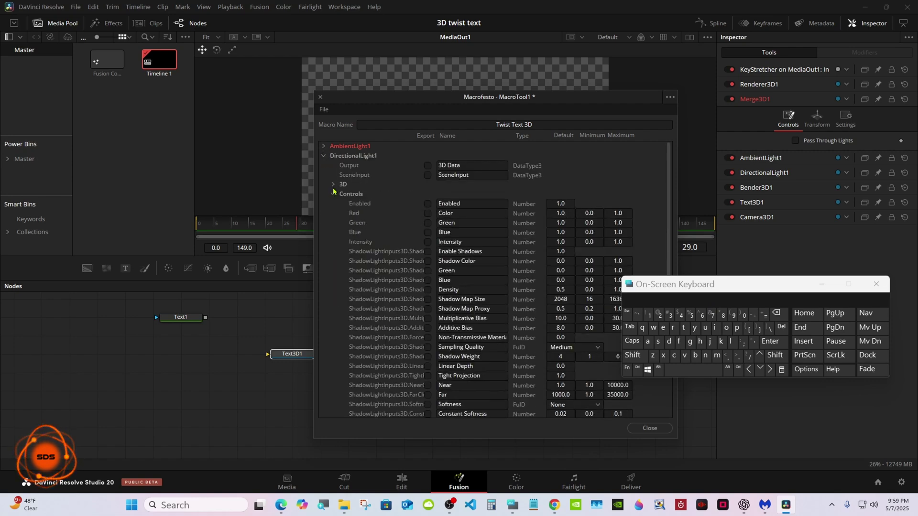
pyautogui.click(428, 242)
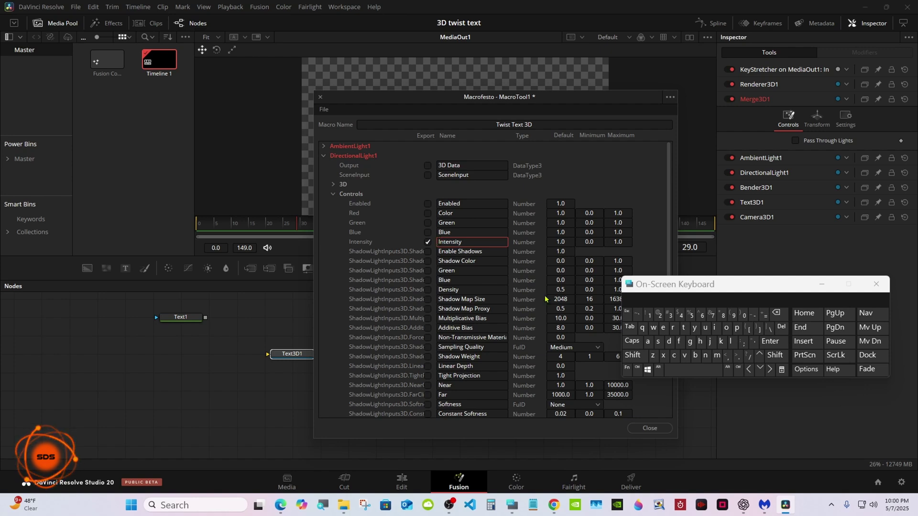
# Step: Rename DirectionalLight1's exported Intensity control as "Main Light Intensity" and collapse the DirectionalLight1 parameters
pyautogui.click(631, 354)
pyautogui.click(717, 355)
pyautogui.click(647, 340)
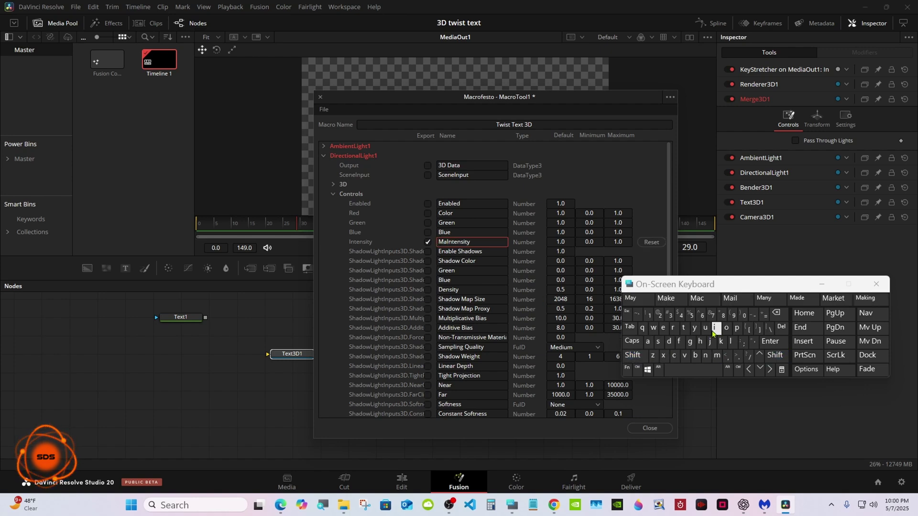
pyautogui.click(713, 329)
pyautogui.click(705, 357)
pyautogui.click(693, 369)
pyautogui.click(636, 357)
pyautogui.click(731, 341)
pyautogui.click(714, 329)
pyautogui.click(690, 341)
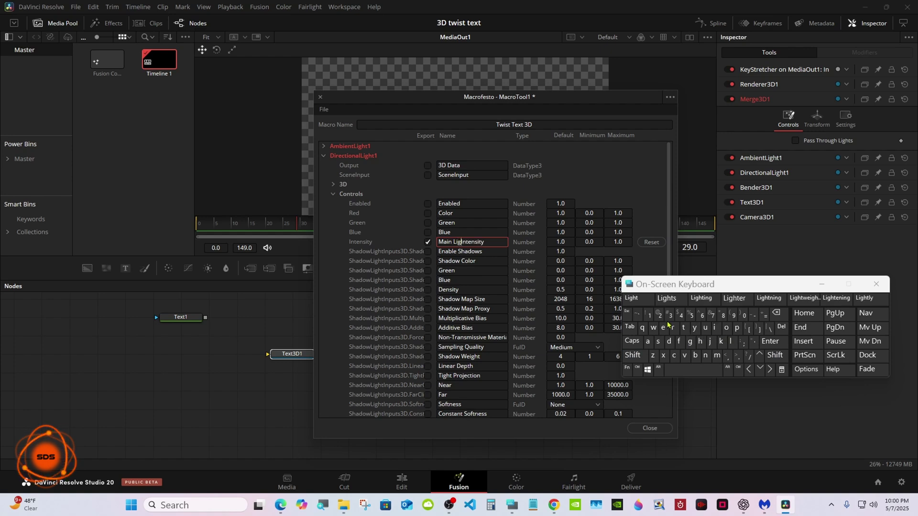
pyautogui.click(631, 298)
pyautogui.click(471, 188)
pyautogui.click(334, 194)
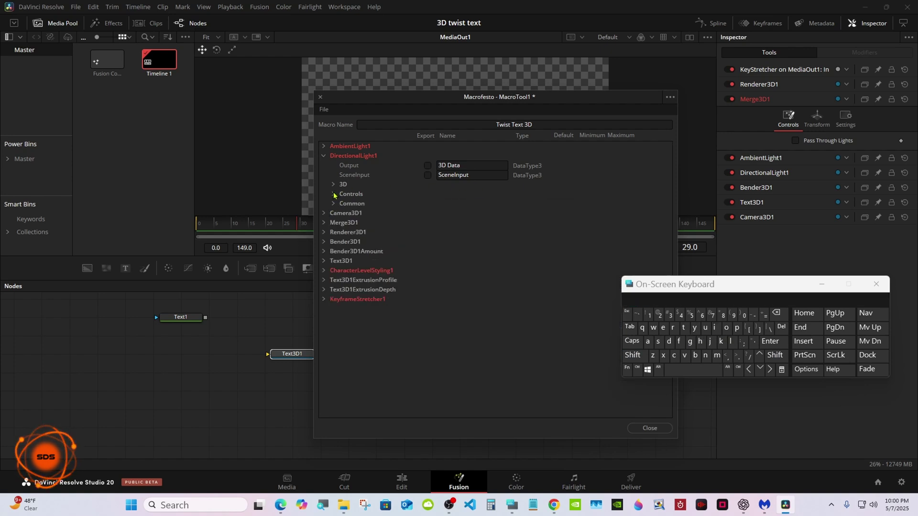
pyautogui.click(323, 156)
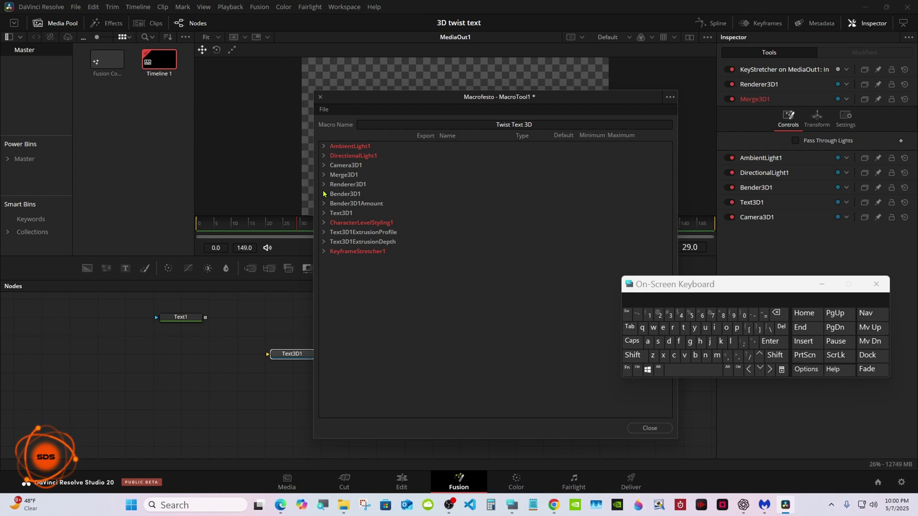
# Step: Mark Text3D1's Size control for export in the macro editor and collapse the Text3D1 parameters
pyautogui.click(323, 212)
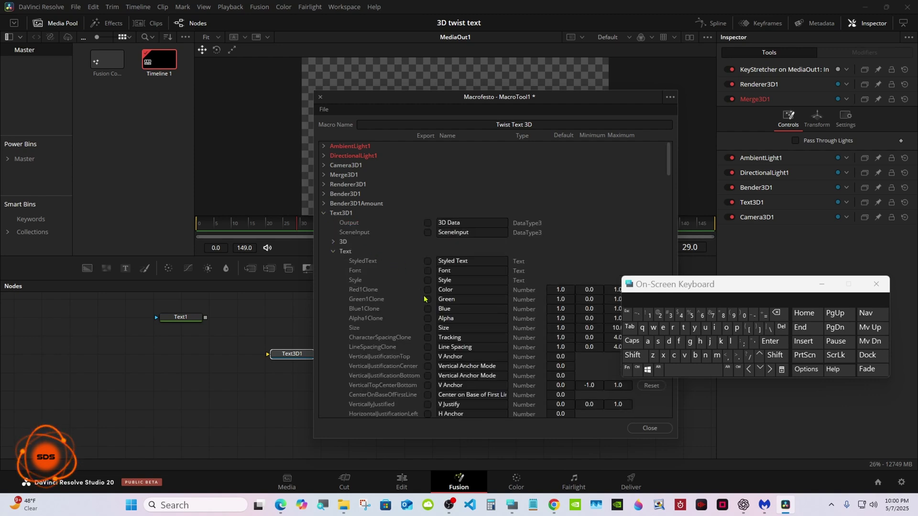
pyautogui.click(428, 328)
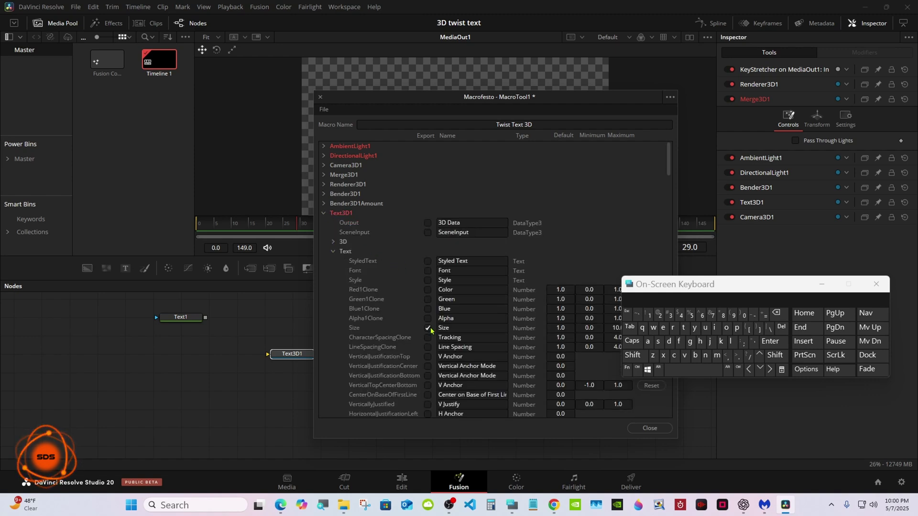
pyautogui.click(324, 214)
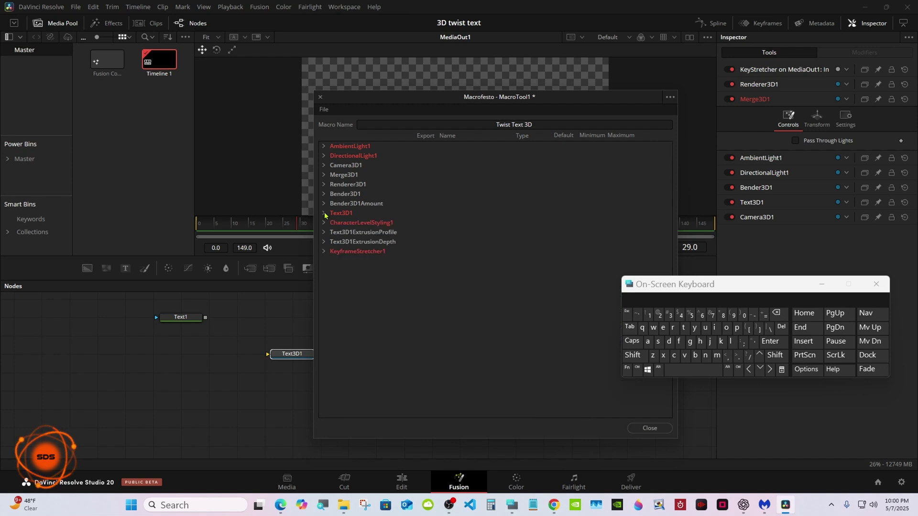
# Step: Save the macro as a group, Twist Text 3D.setting, in Fusion's Templates > Edit > Titles > Twist Text folder and close the macro editor
pyautogui.click(324, 109)
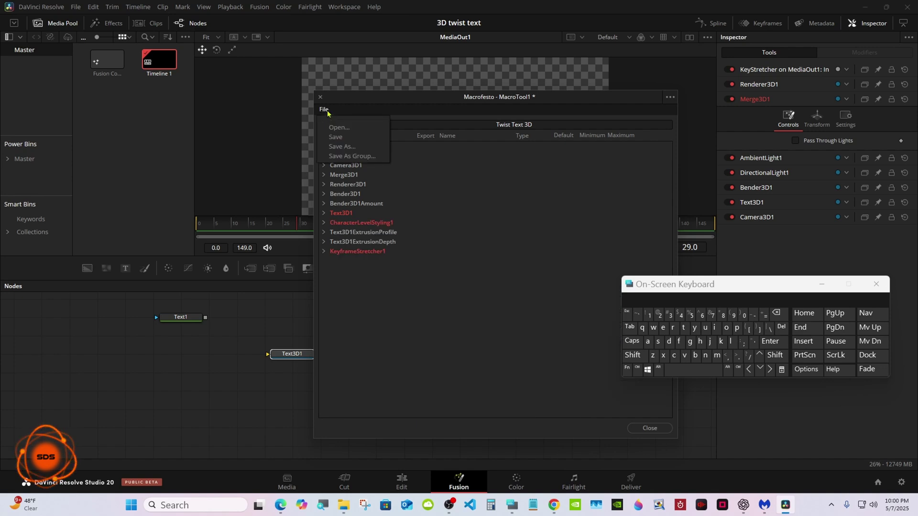
pyautogui.click(361, 159)
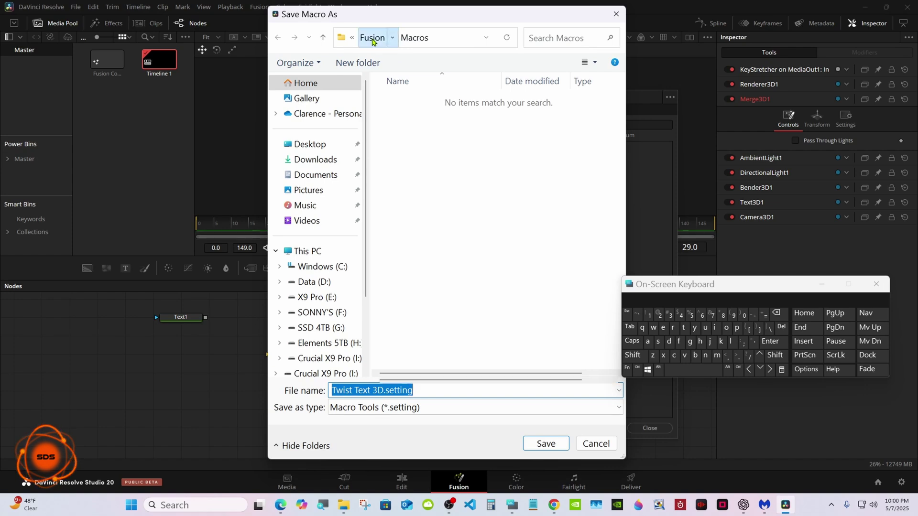
pyautogui.click(372, 38)
pyautogui.scroll(-1, 478, 215)
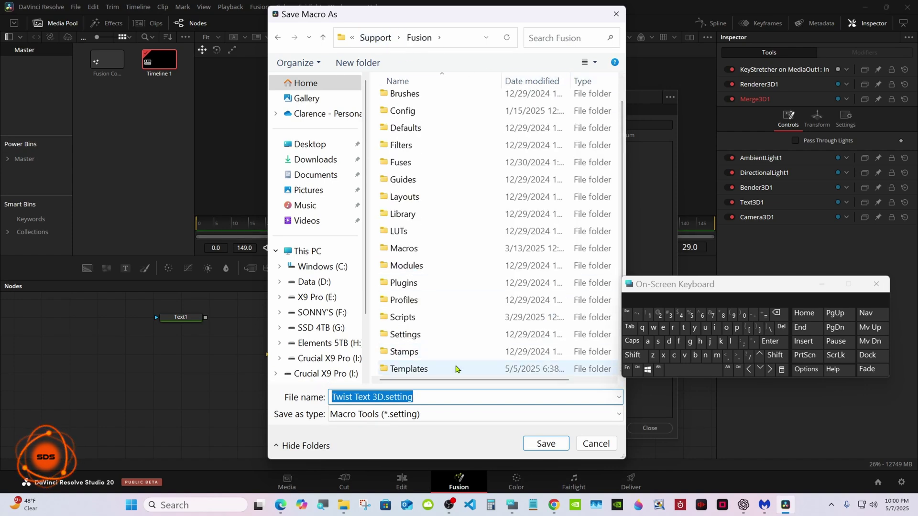
pyautogui.doubleClick(455, 369)
pyautogui.doubleClick(445, 101)
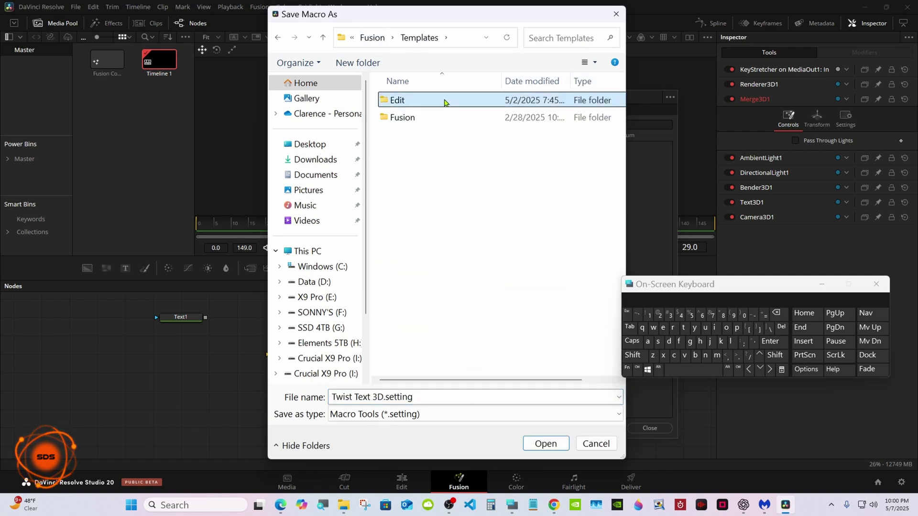
pyautogui.doubleClick(447, 152)
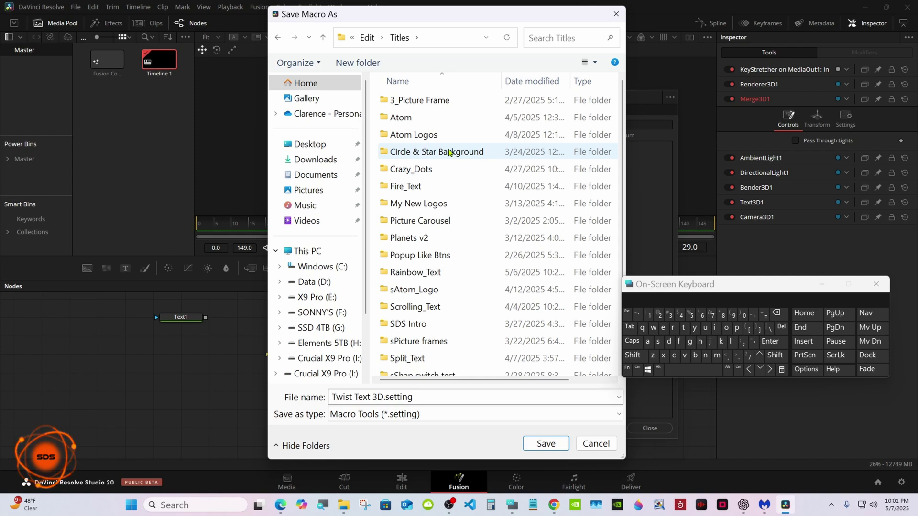
pyautogui.moveTo(622, 151); pyautogui.dragTo(621, 220)
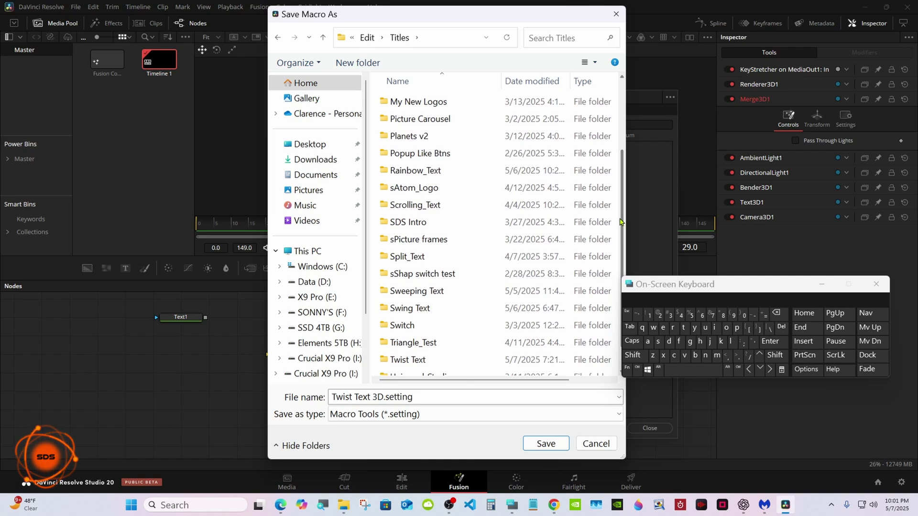
pyautogui.doubleClick(430, 360)
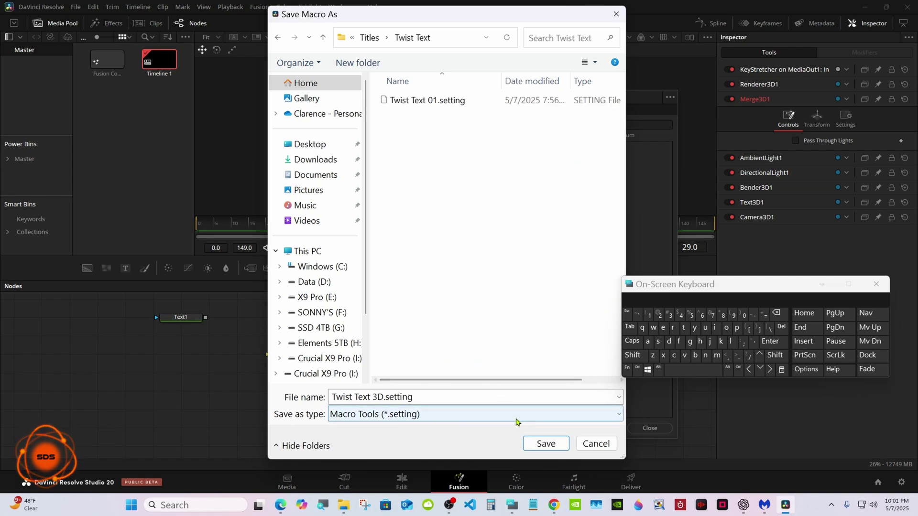
pyautogui.click(535, 444)
pyautogui.click(821, 284)
pyautogui.click(650, 427)
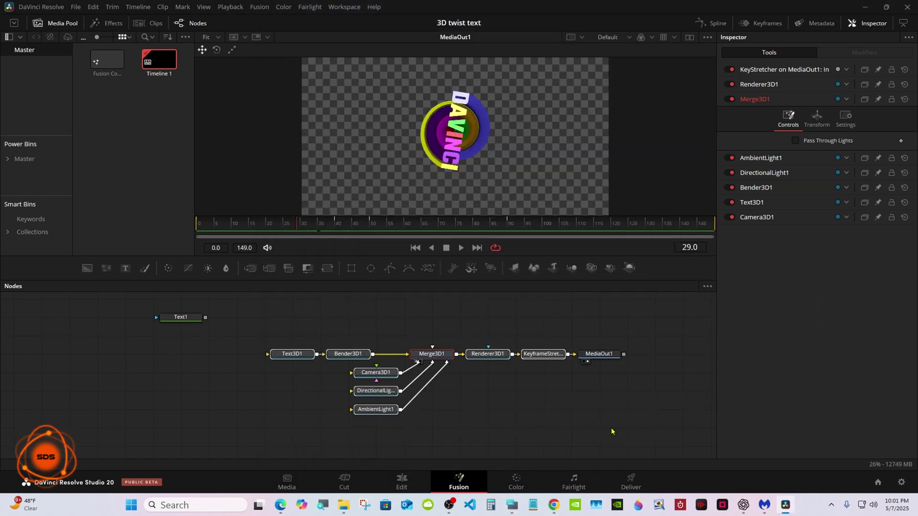
# Step: Switch to the Edit page and add the Twist Text 3D title to the timeline directly after Fusion Composition 1
pyautogui.click(401, 481)
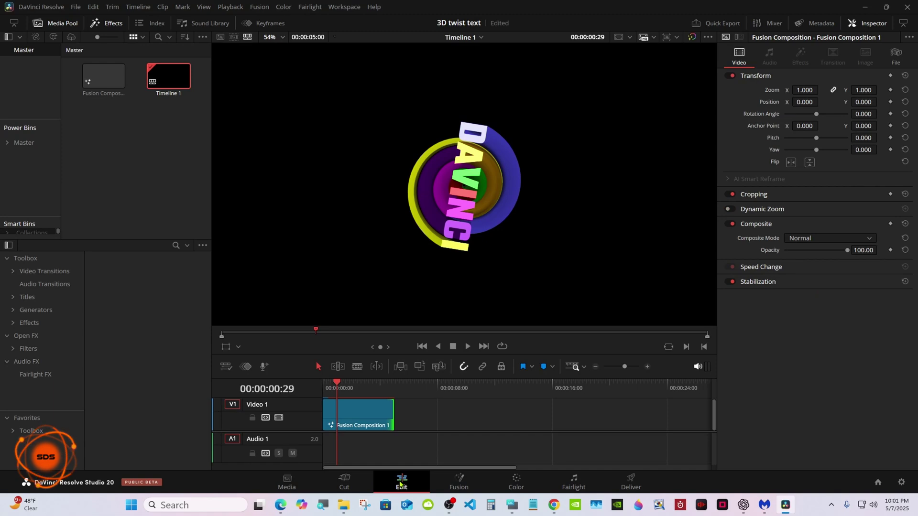
pyautogui.click(14, 297)
pyautogui.moveTo(81, 259); pyautogui.dragTo(82, 390)
pyautogui.click(40, 330)
pyautogui.moveTo(144, 296); pyautogui.dragTo(431, 417)
pyautogui.moveTo(431, 417); pyautogui.dragTo(439, 350)
# Step: Move both clips up to Video 2 and add a Solid Color generator to the timeline beneath them
pyautogui.click(352, 394)
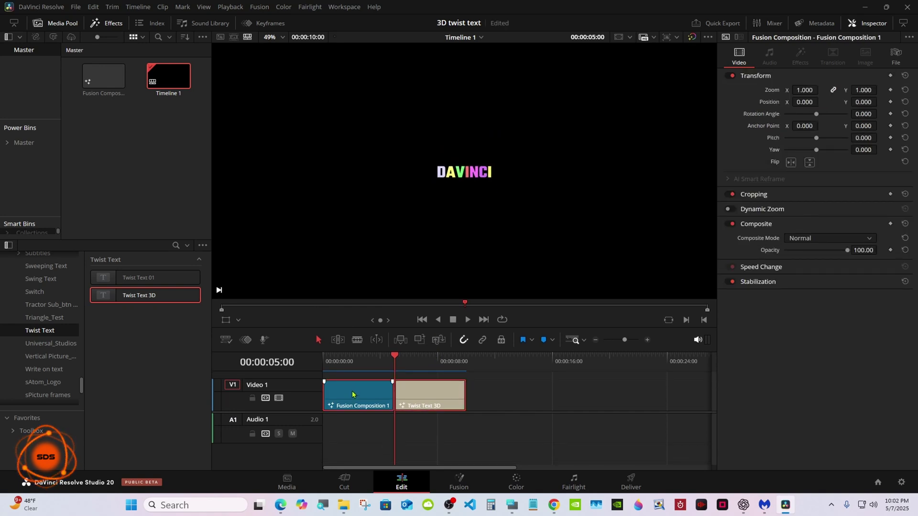
pyautogui.moveTo(352, 394); pyautogui.dragTo(354, 377)
pyautogui.scroll(10, 44, 325)
pyautogui.click(36, 310)
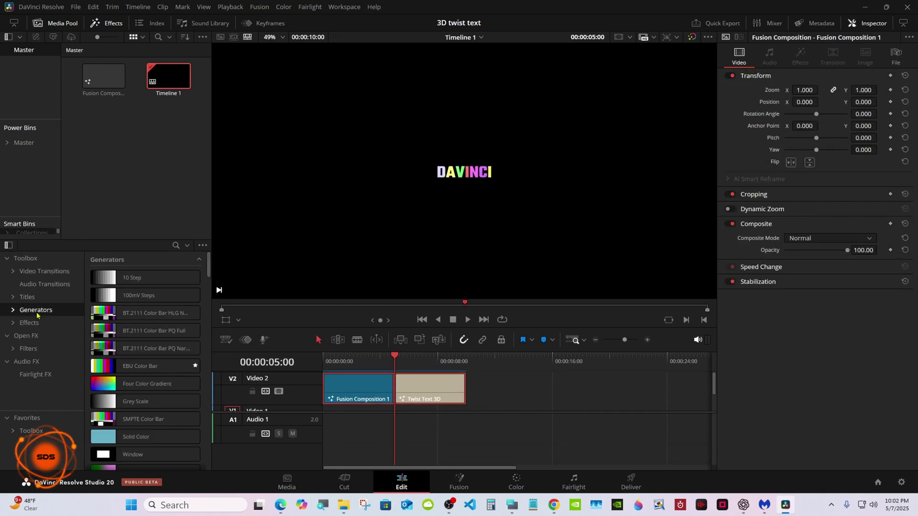
pyautogui.moveTo(138, 437); pyautogui.dragTo(466, 409)
# Step: Set the Solid Color generator to blue and fit it on Video 1 under both clips
pyautogui.click(793, 113)
pyautogui.click(329, 305)
pyautogui.click(558, 345)
pyautogui.click(362, 357)
pyautogui.moveTo(424, 353); pyautogui.dragTo(389, 379)
# Step: Select the Twist Text 3D title to view its exposed controls and play the timeline from the start
pyautogui.click(323, 392)
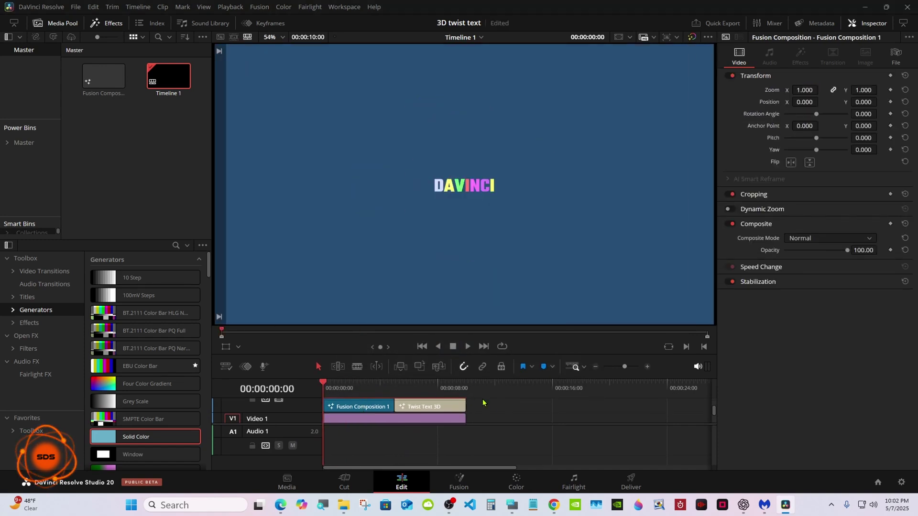
pyautogui.click(437, 407)
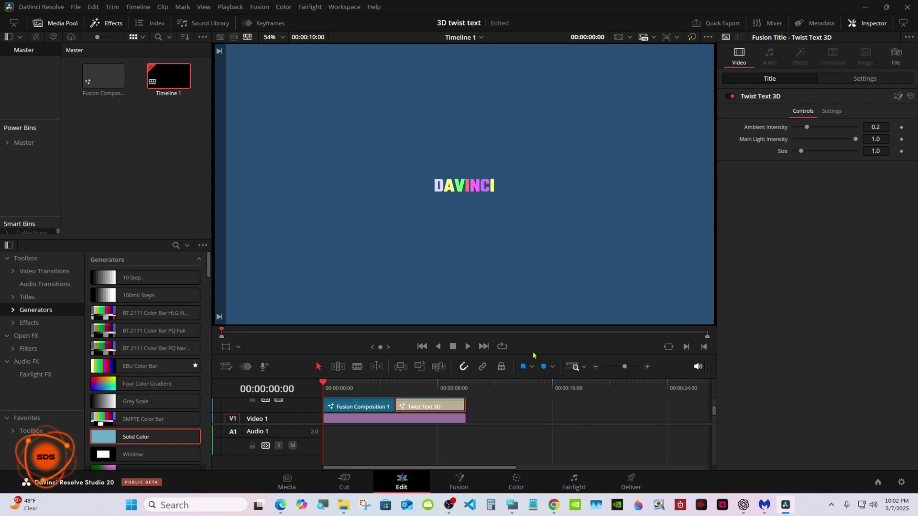
pyautogui.click(467, 346)
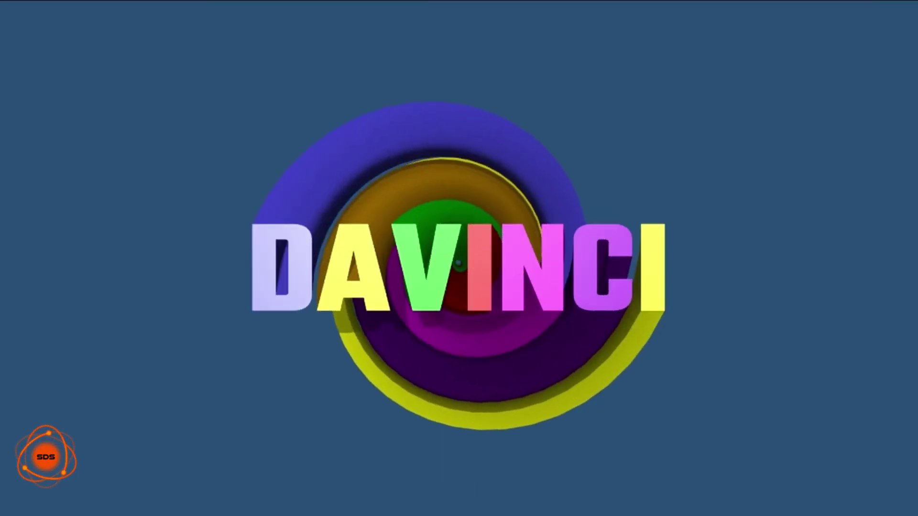